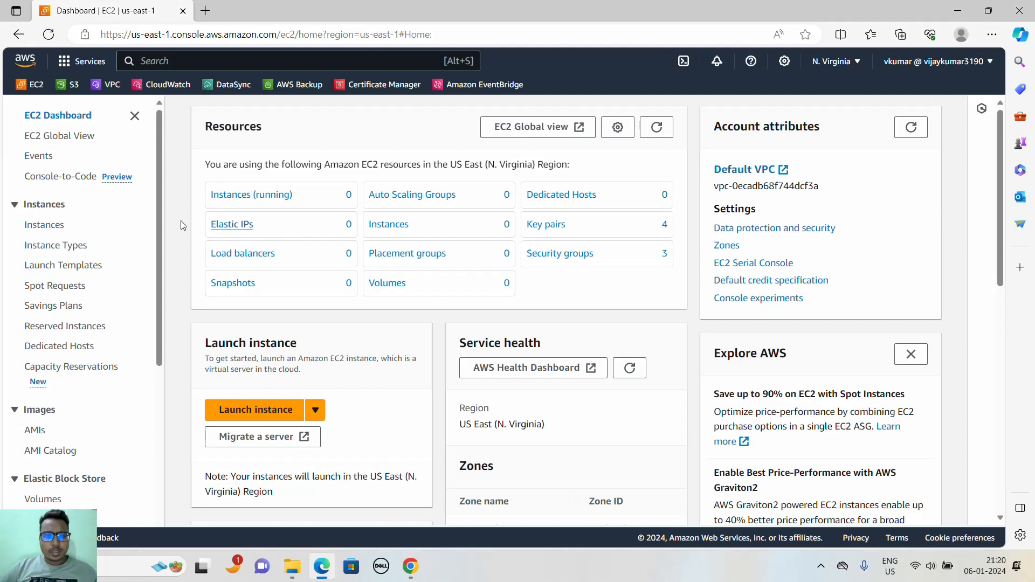
- Start launching a new EC2 instance and name it windows
click(281, 413)
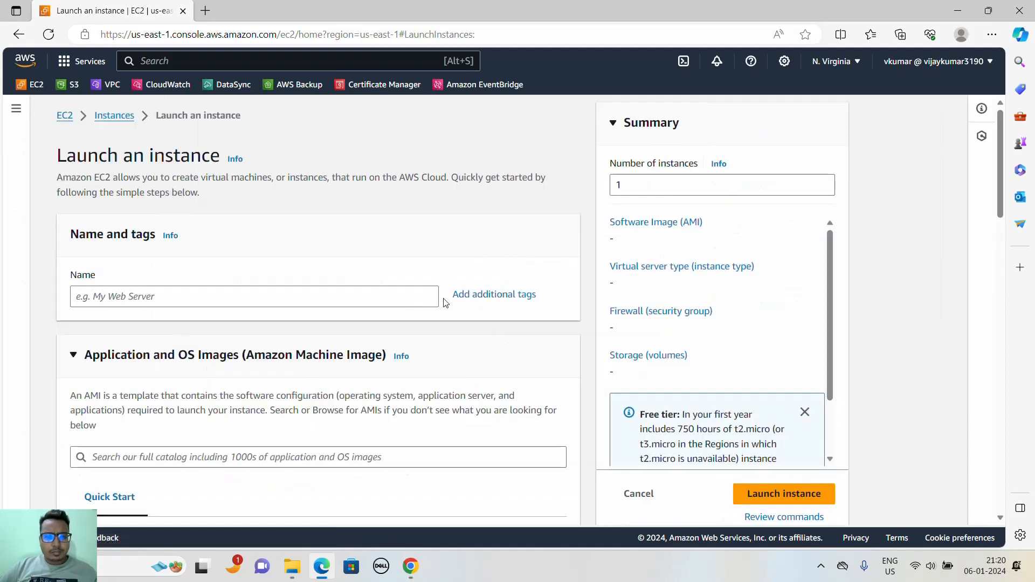
click(372, 302)
text(win)
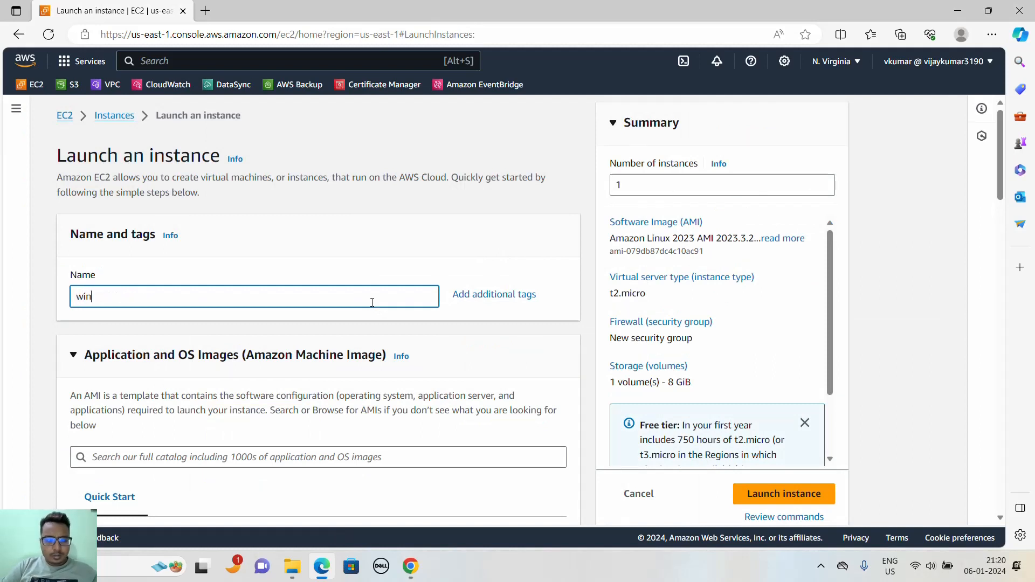
text(dows)
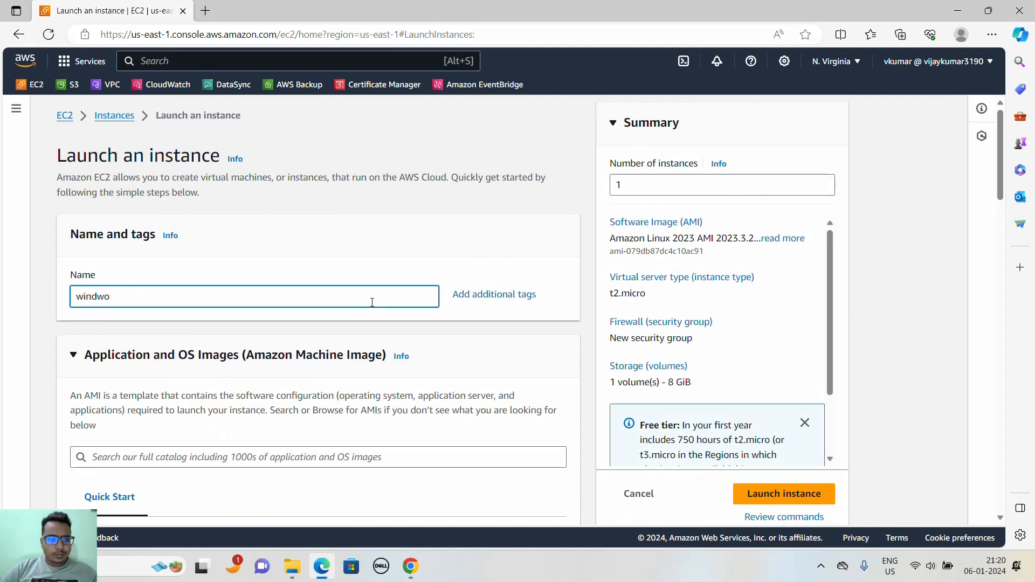
key(BackSpace)
key(BackSpace)
key(BackSpace)
text(ow)
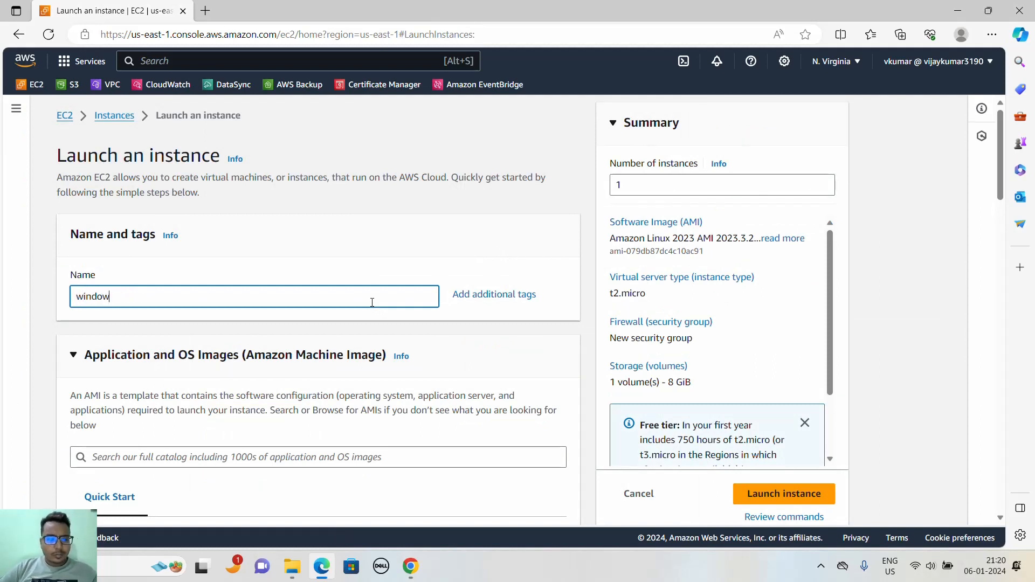
text(s)
- Choose the Windows quick-start image and set the machine image to Microsoft Windows Server 2016 Base
scroll(462, 337, down, 4)
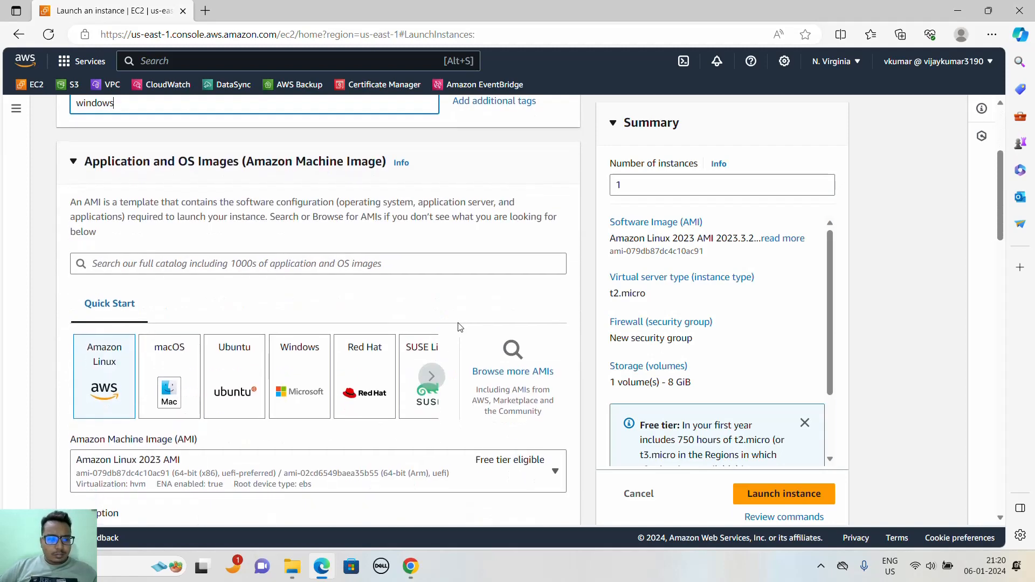
click(312, 377)
scroll(377, 340, down, 4)
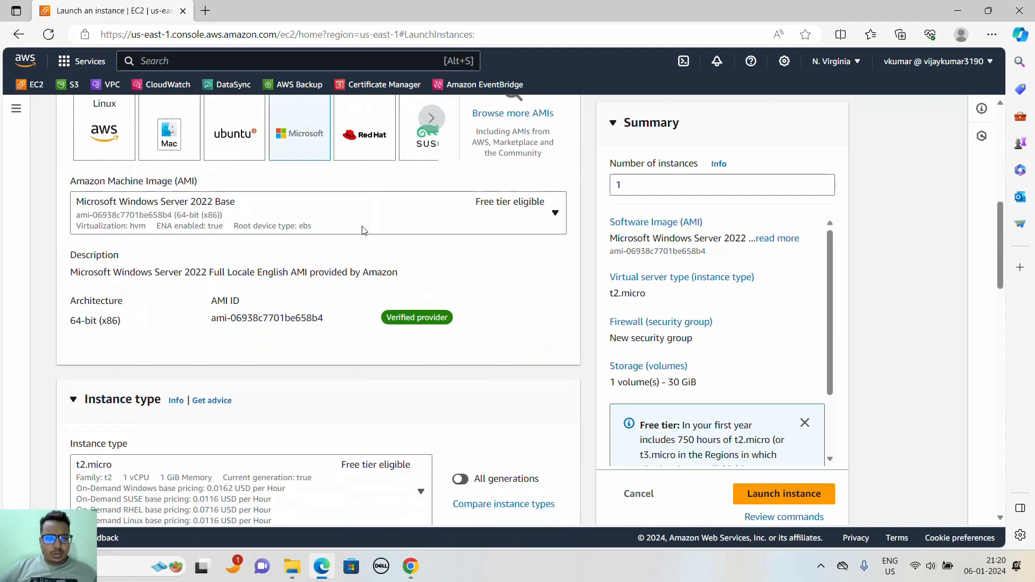
click(363, 228)
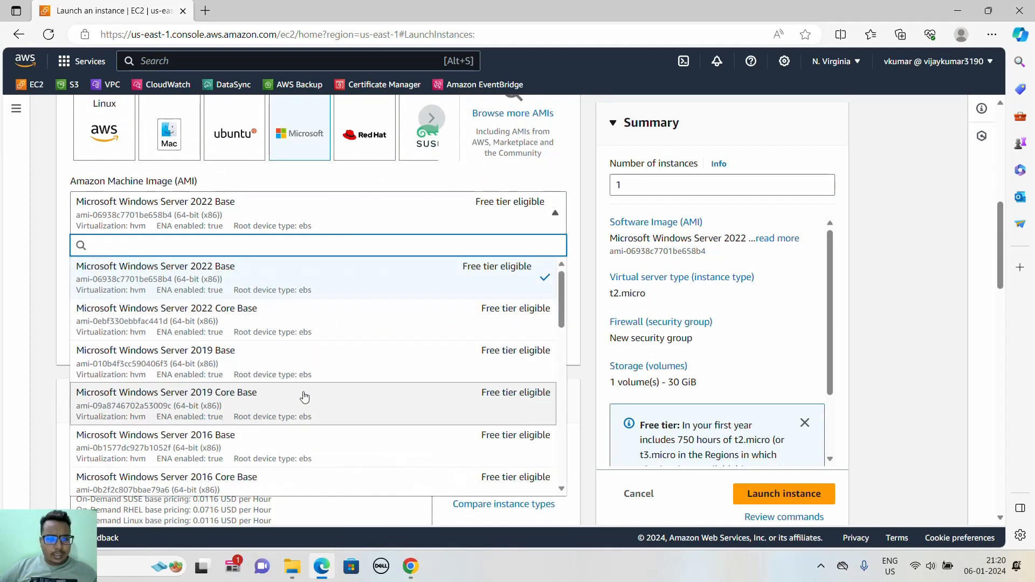
click(300, 450)
- Create a new RSA key pair named us-east-1 in .pem format for the instance login
scroll(318, 310, down, 4)
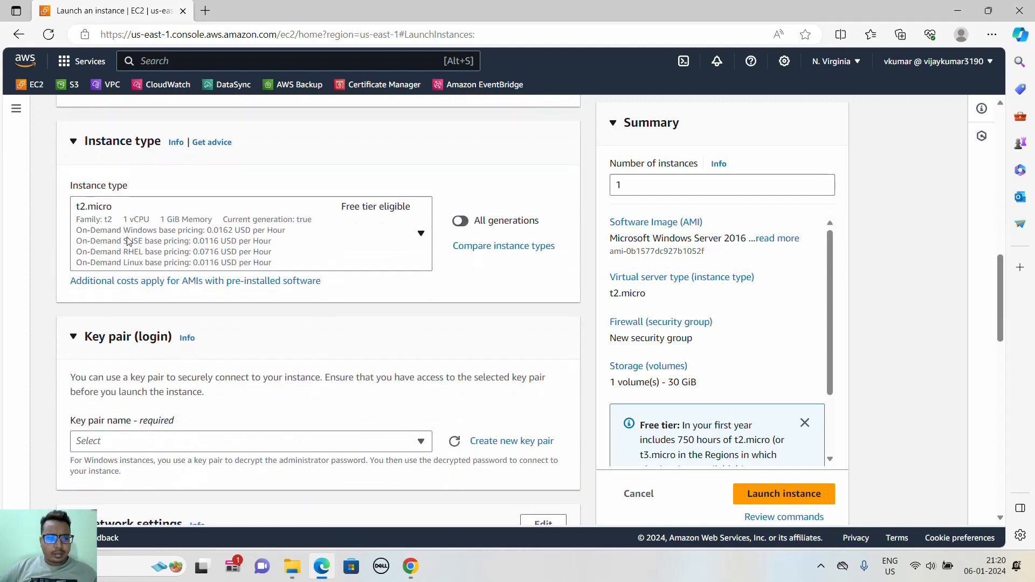
scroll(235, 316, down, 2)
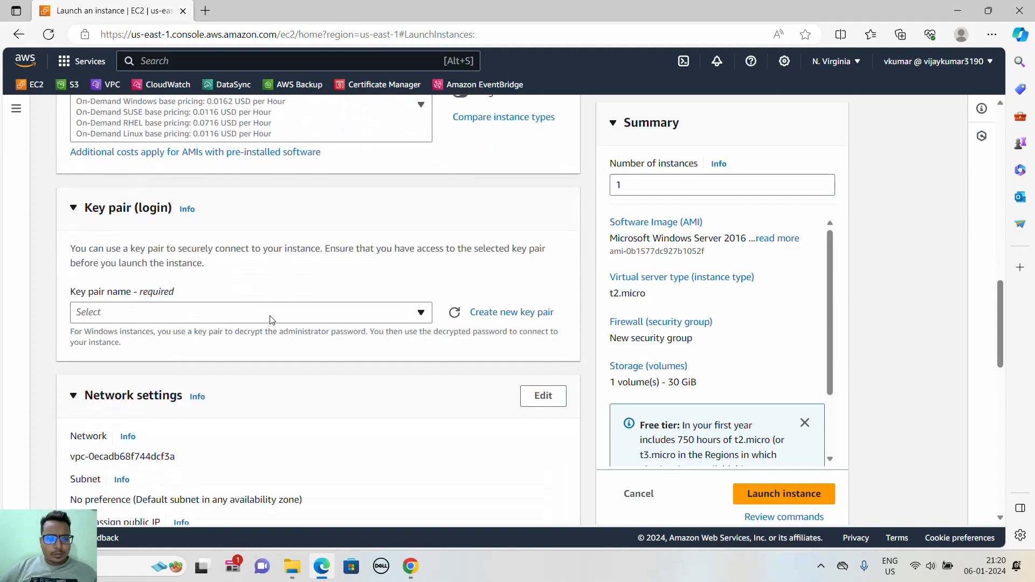
click(481, 315)
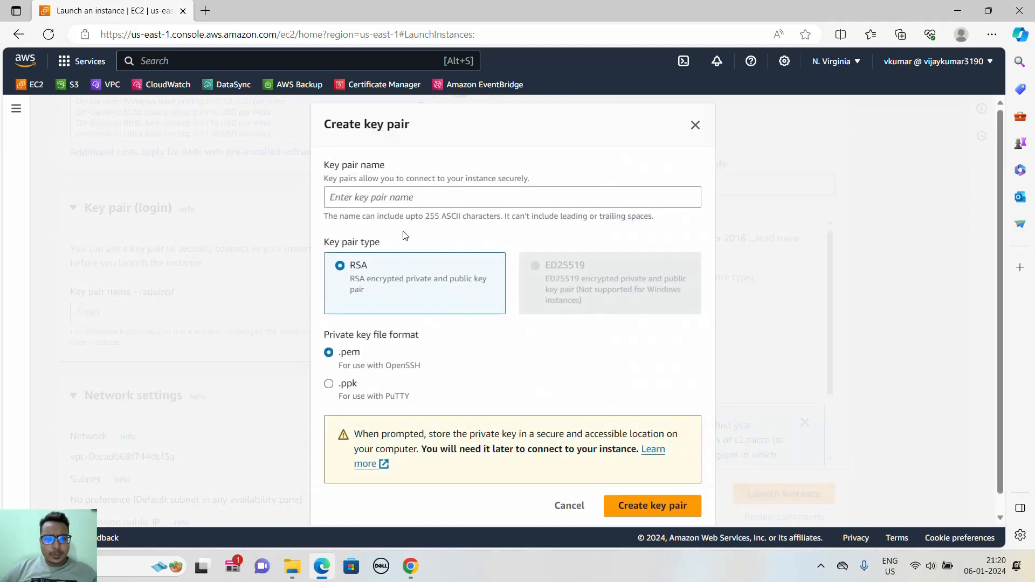
click(391, 202)
text(u)
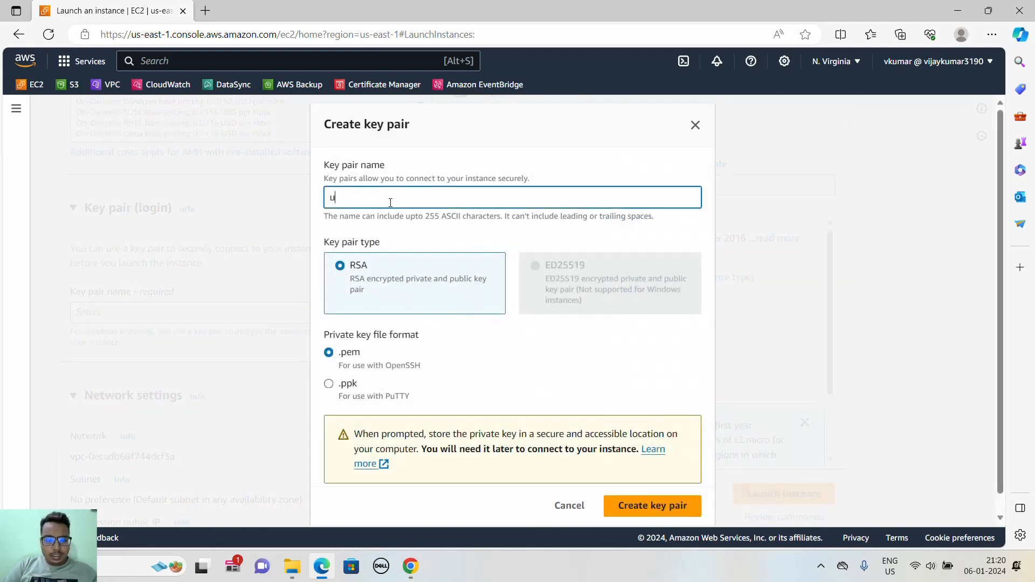
text(s-e)
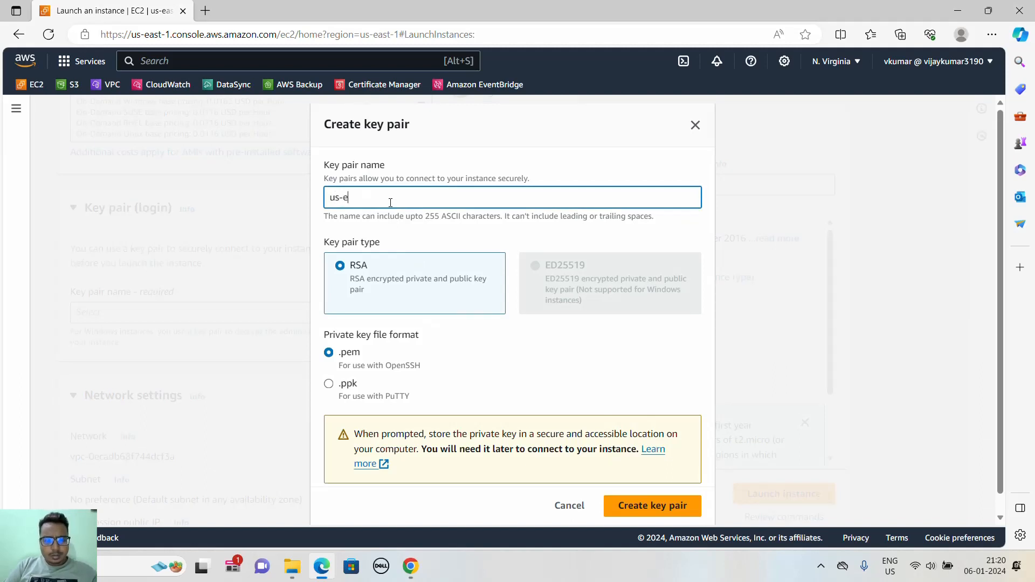
text(ast-1)
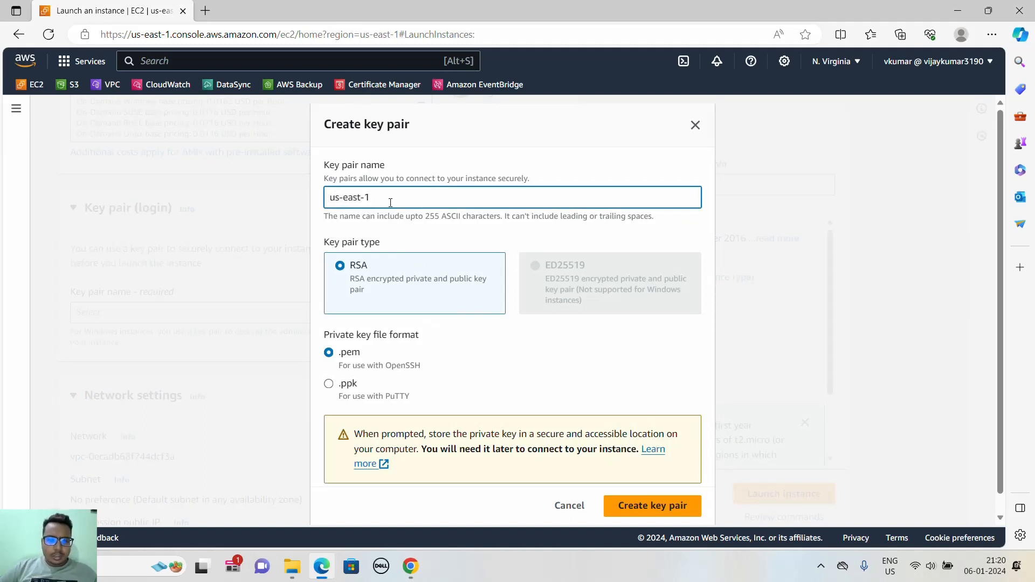
click(633, 514)
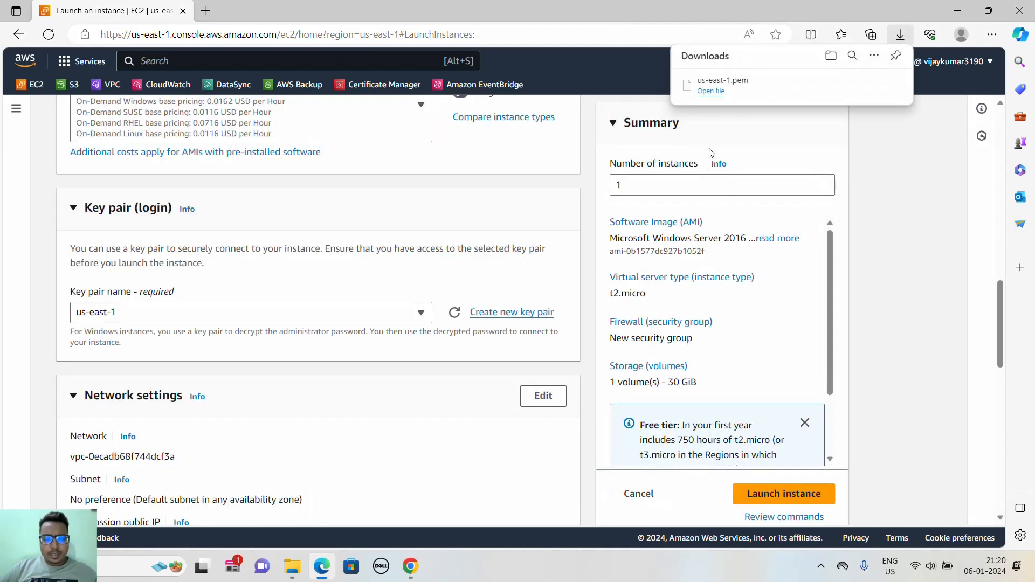
- Check the downloaded us-east-1.pem key file in File Explorer's Downloads folder and return to the launch page
click(291, 567)
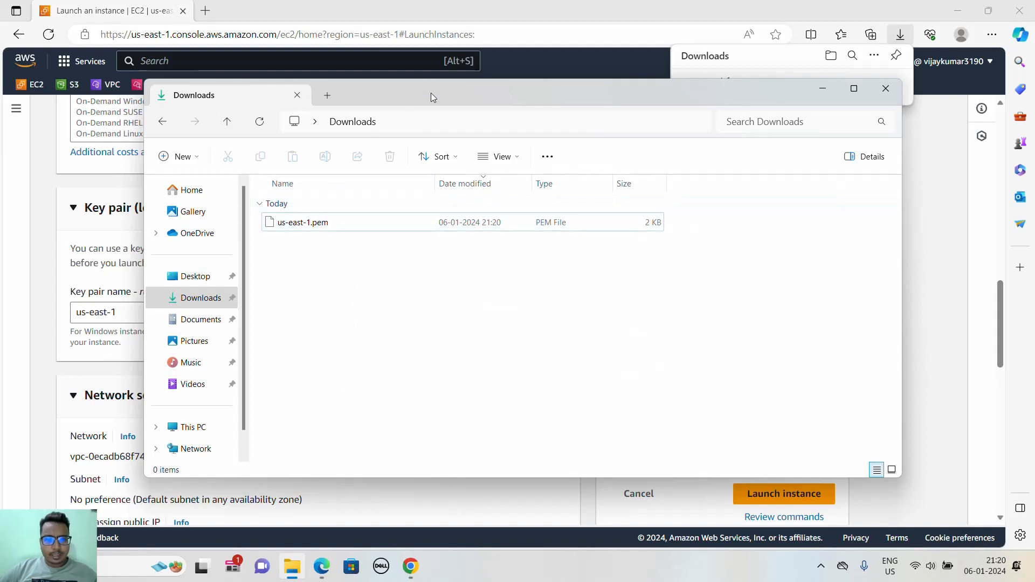
drag(432, 93, 381, 129)
click(772, 125)
- Review the network settings and examine the root volume's Delete on termination option in the advanced storage details
scroll(345, 312, down, 5)
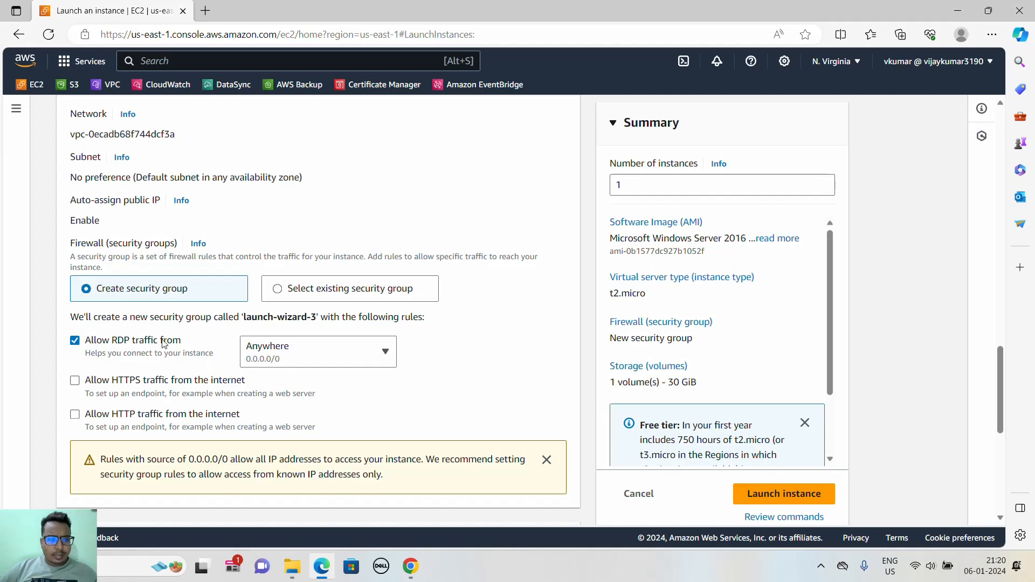
scroll(291, 368, down, 7)
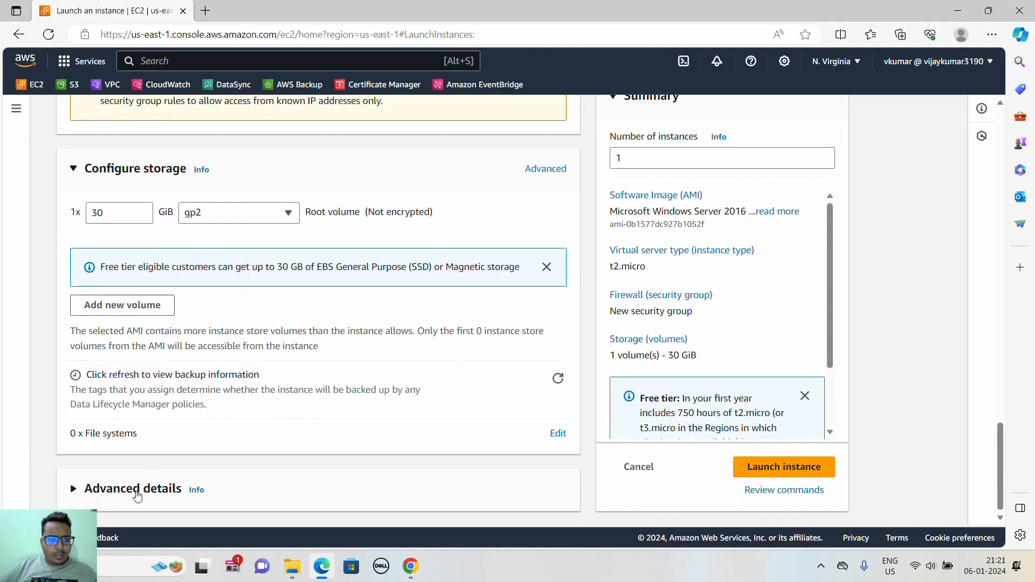
click(543, 170)
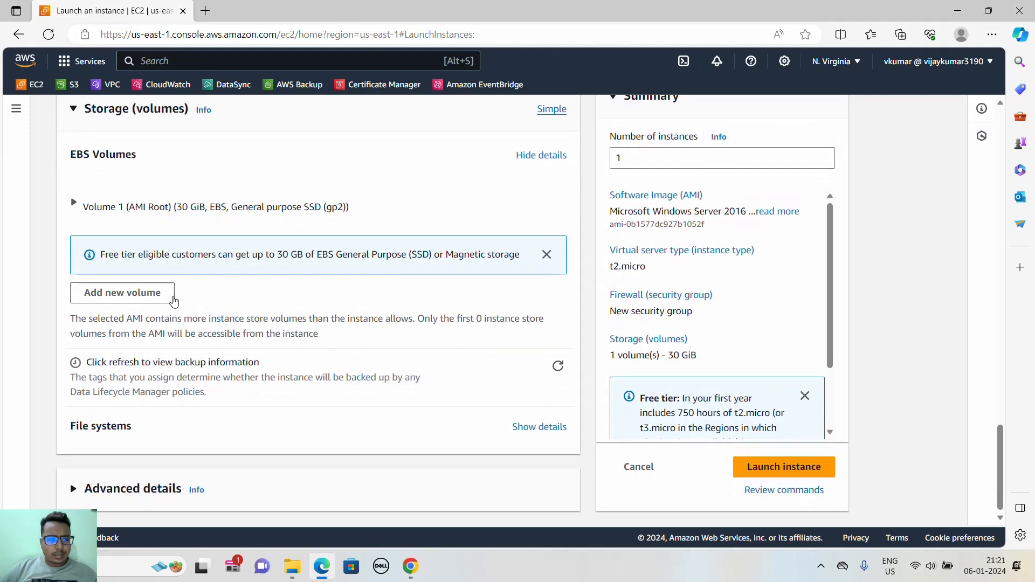
click(82, 210)
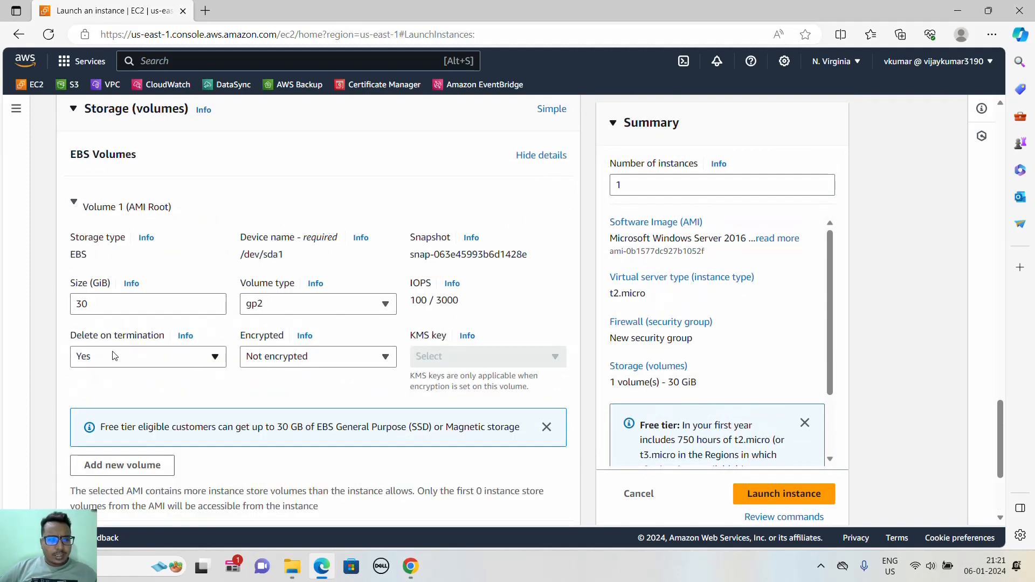
drag(72, 339, 156, 340)
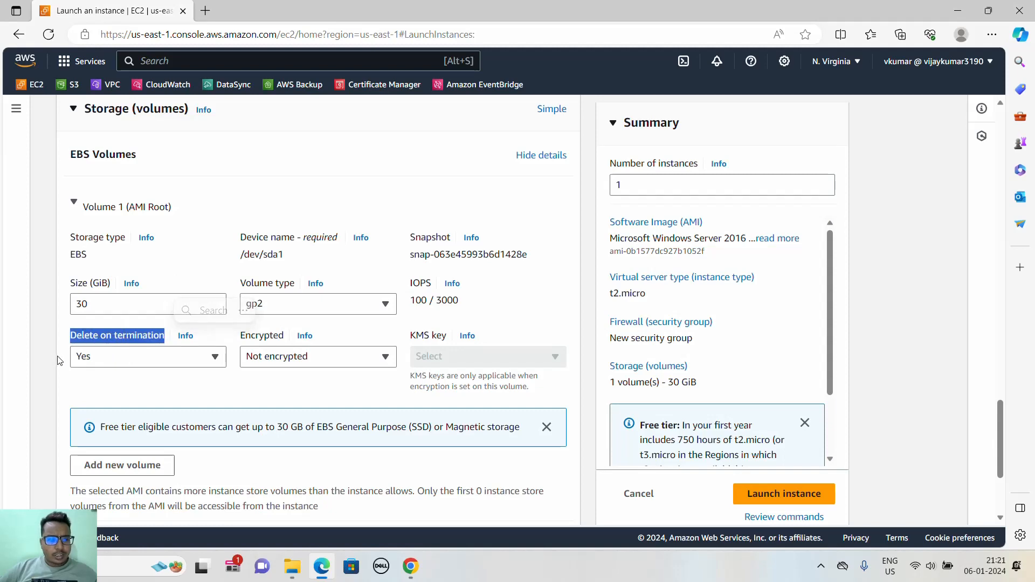
double_click(104, 361)
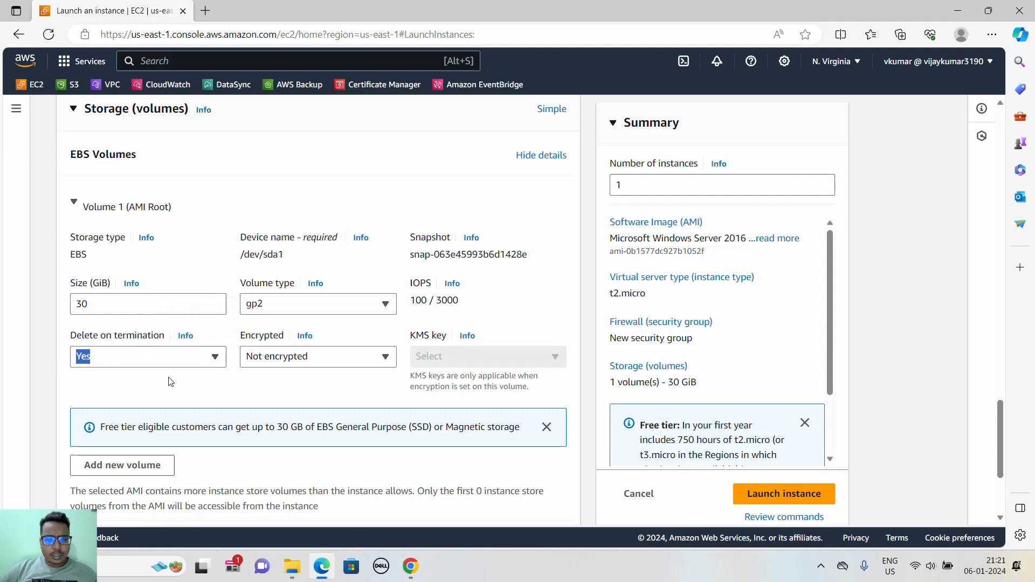
- Launch the Windows instance and go to the list of instances
scroll(170, 380, down, 3)
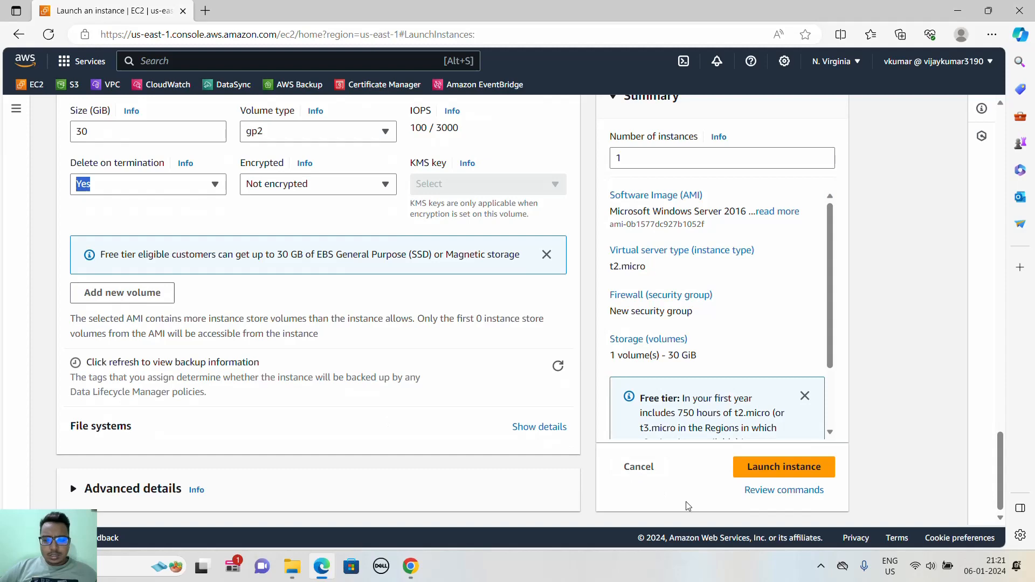
click(772, 467)
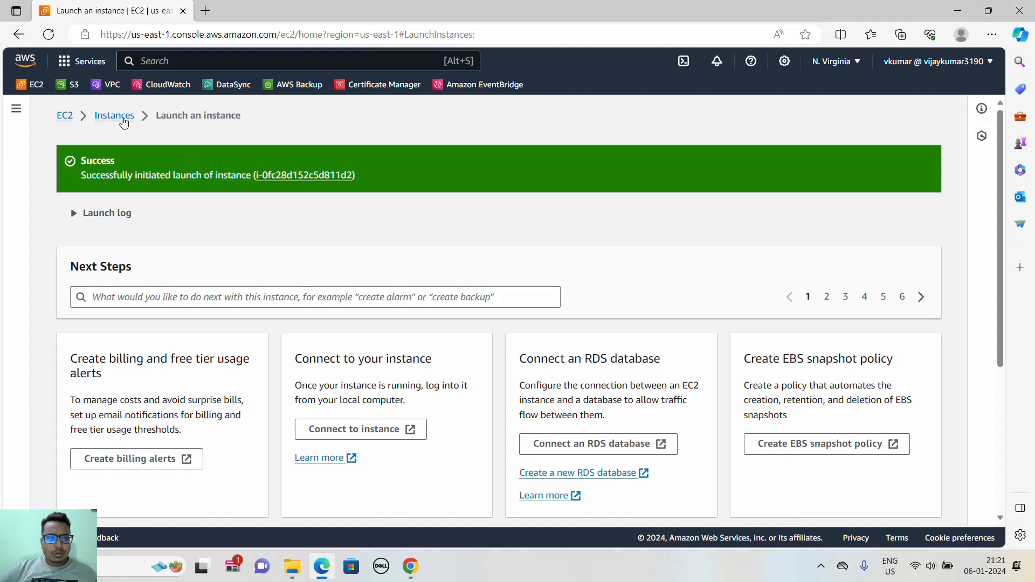
click(115, 116)
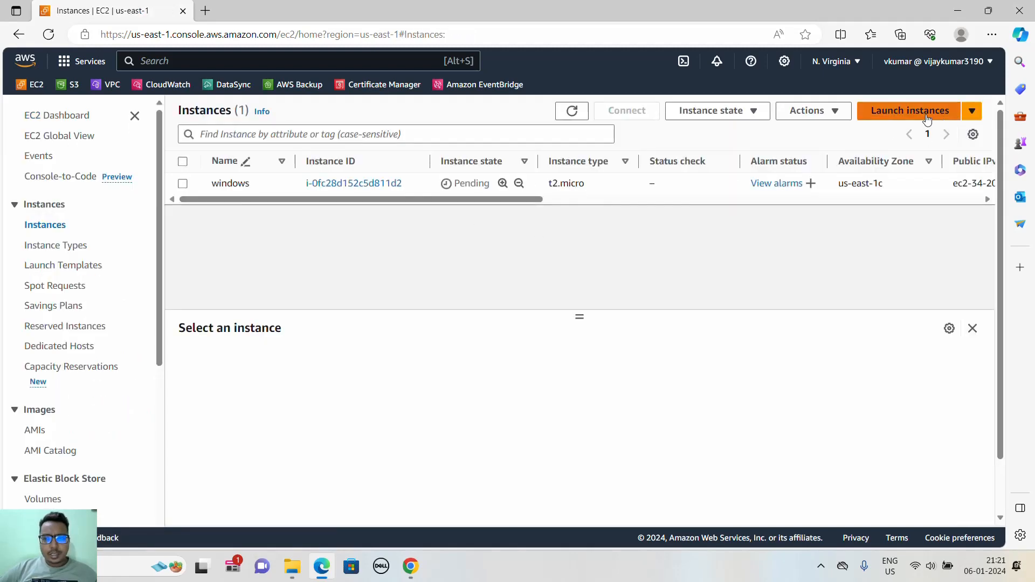
- Start launching another EC2 instance and name it ubuntu
click(927, 114)
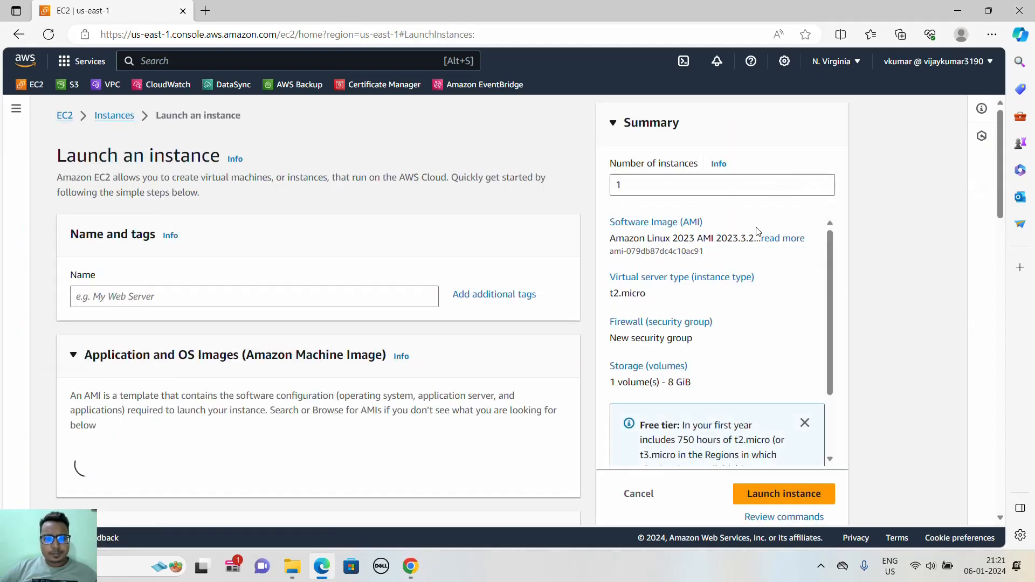
click(325, 306)
text(ubu)
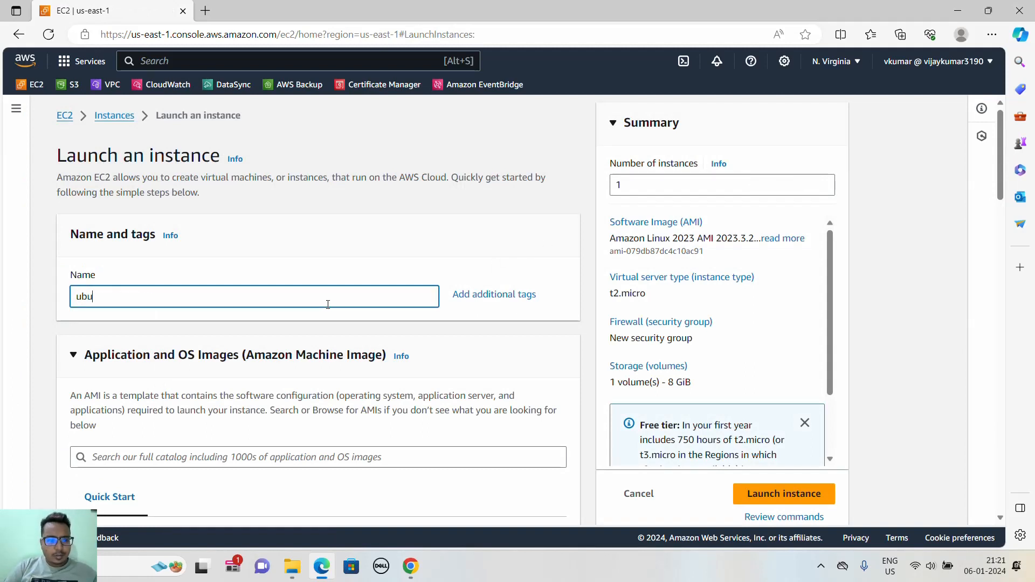
text(ntu)
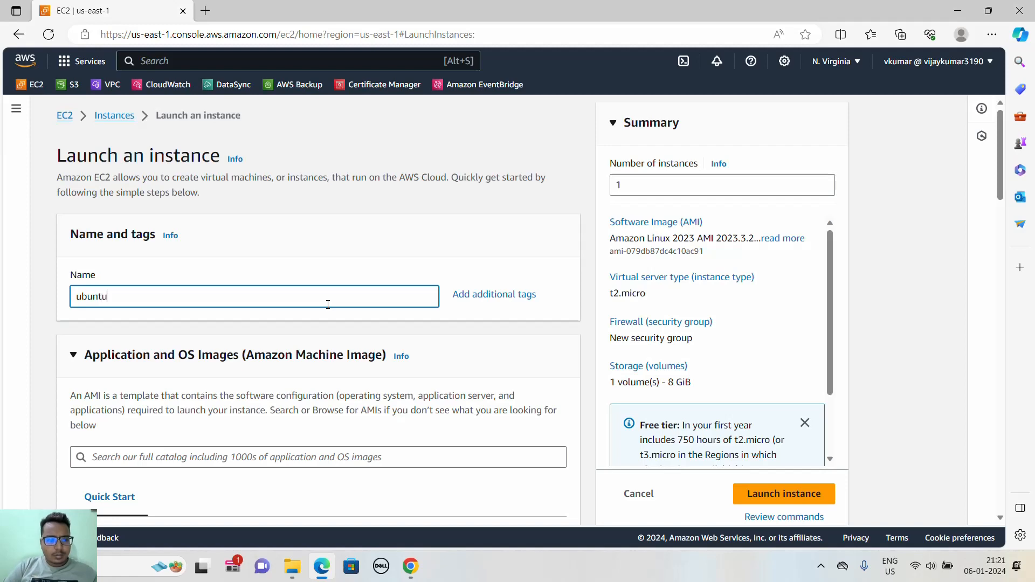
- Choose the Ubuntu quick-start image and set the machine image to Ubuntu Server 20.04 LTS (HVM), SSD Volume Type
scroll(342, 297, down, 5)
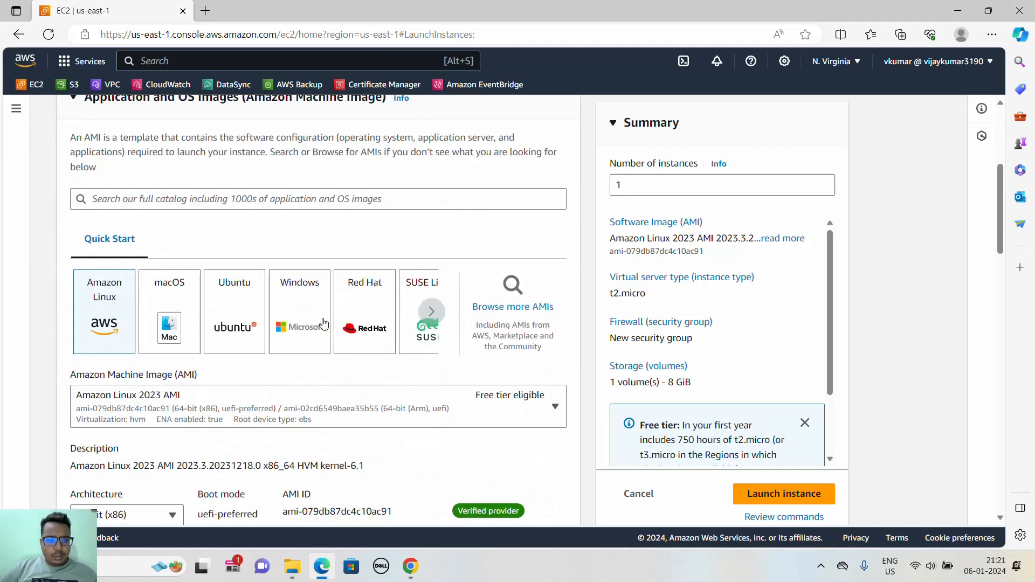
click(240, 315)
scroll(357, 291, down, 1)
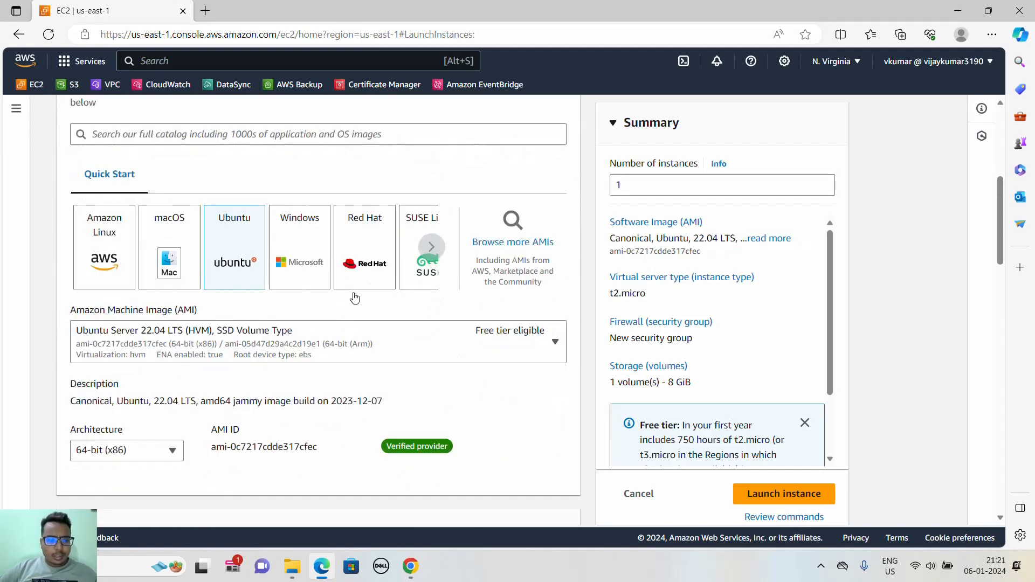
click(326, 348)
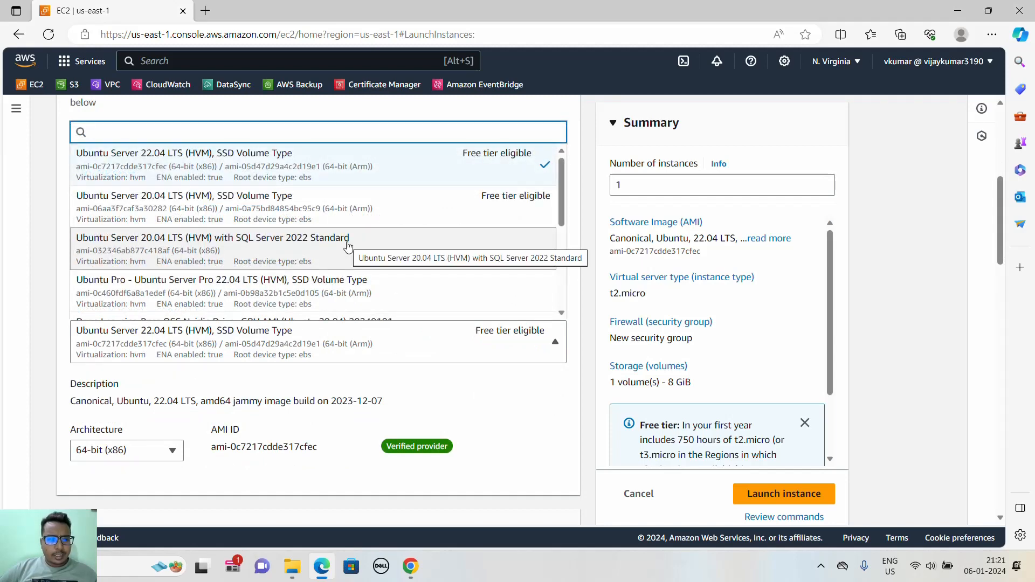
click(333, 211)
- Assign the existing key pair us-east-1 to the ubuntu instance
scroll(421, 360, down, 5)
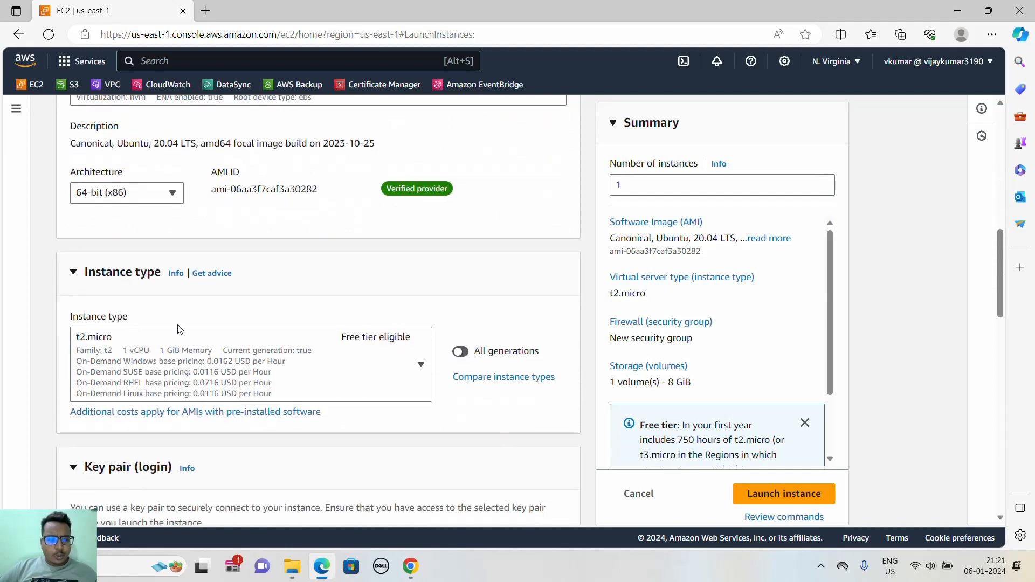
scroll(318, 323, down, 5)
click(268, 314)
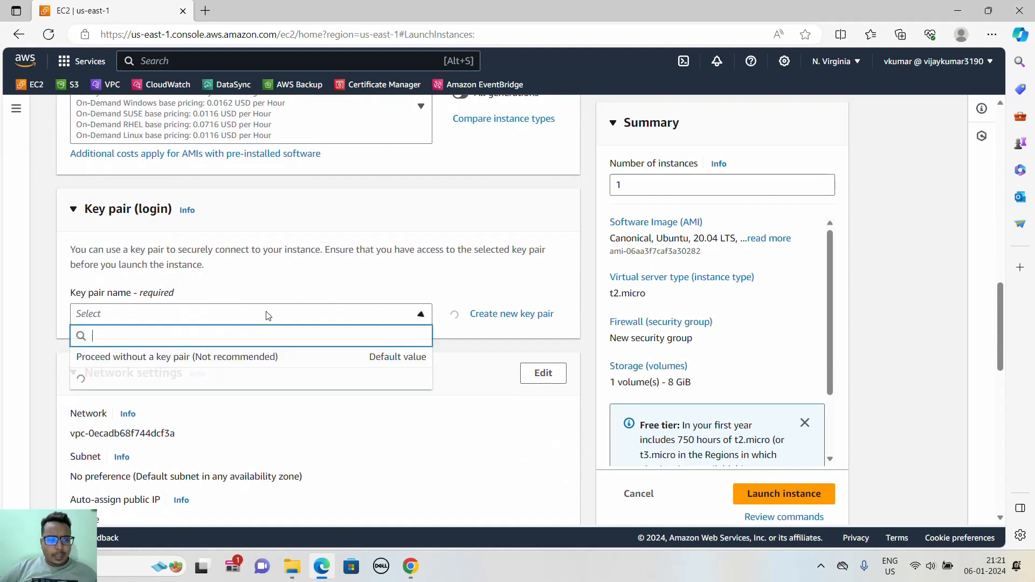
scroll(231, 384, down, 1)
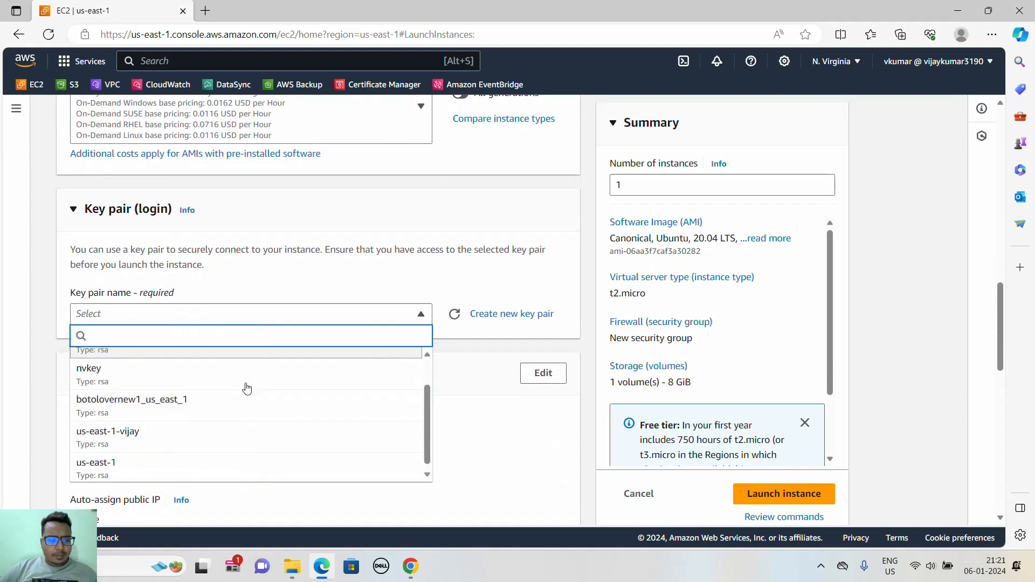
click(213, 470)
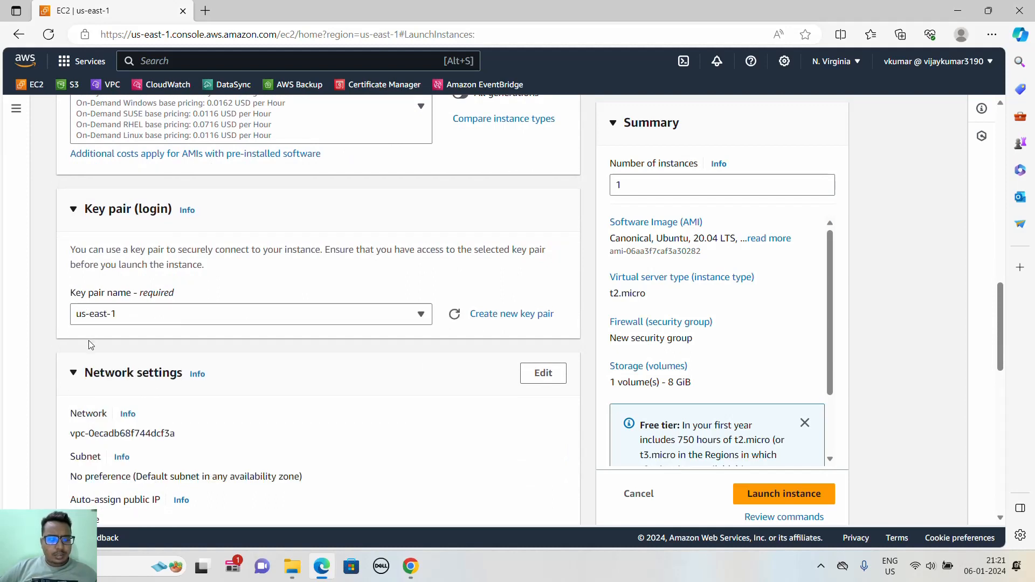
scroll(87, 340, down, 5)
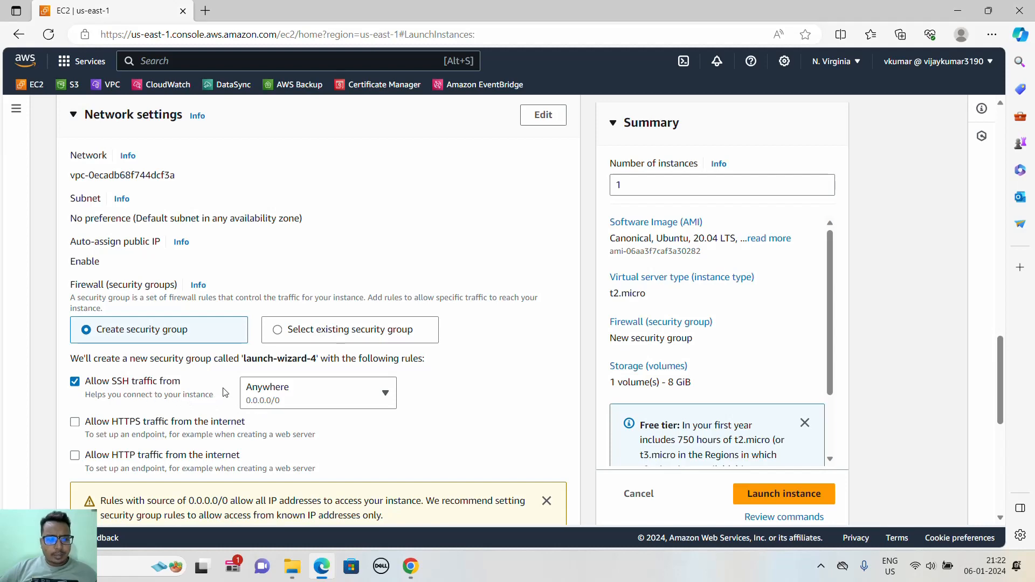
scroll(290, 407, down, 5)
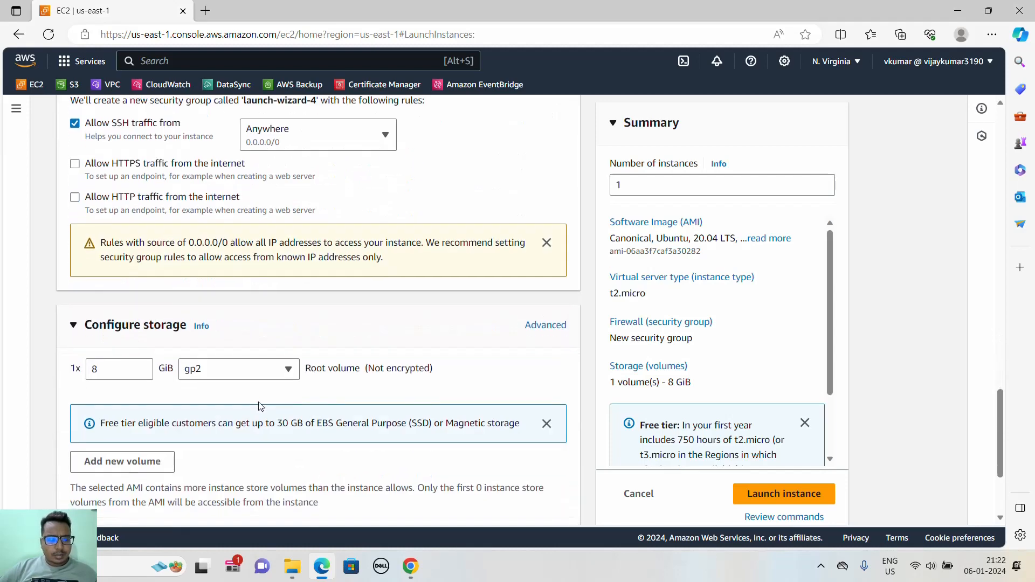
scroll(268, 408, down, 3)
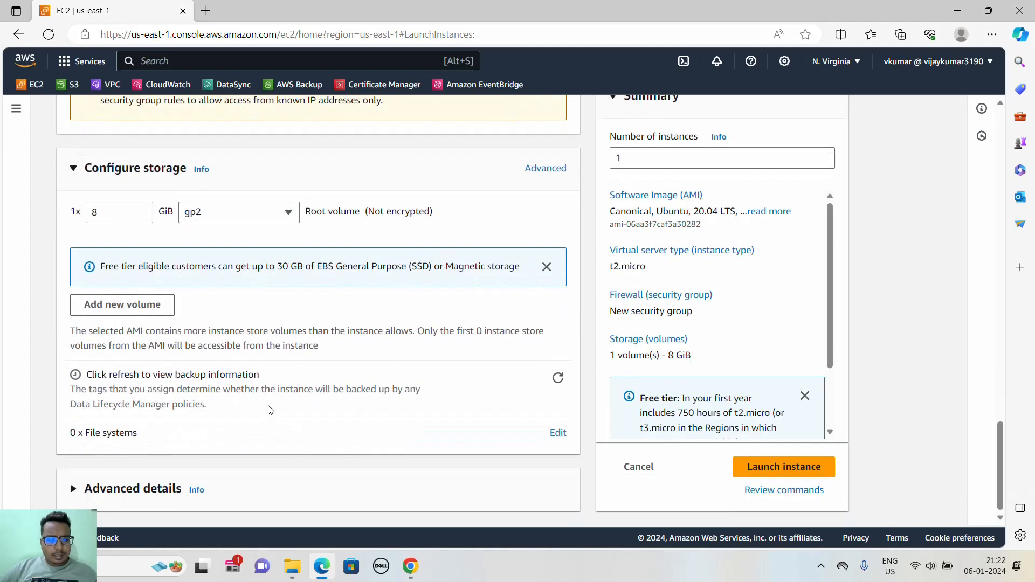
scroll(310, 401, up, 10)
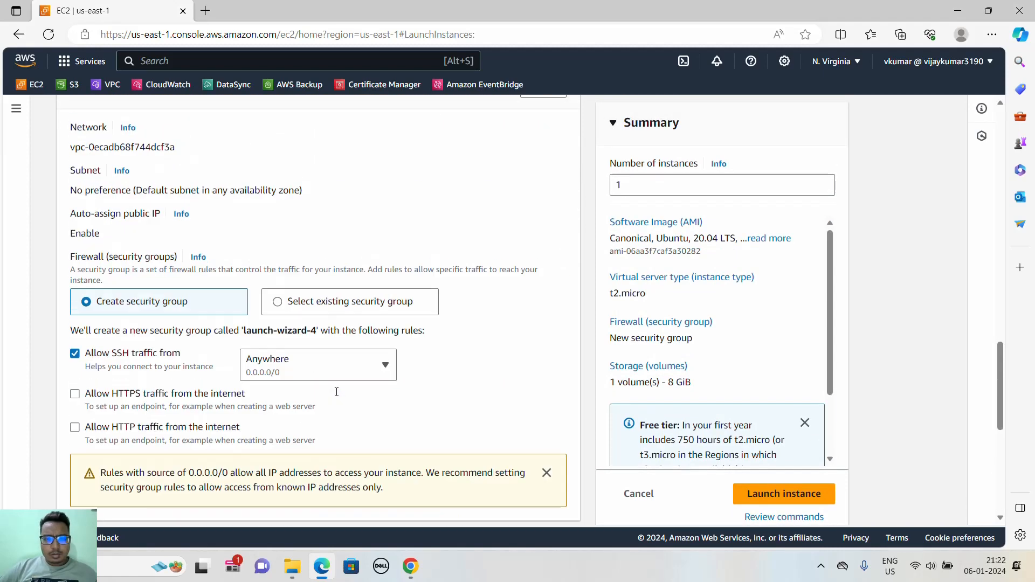
scroll(337, 396, up, 1)
scroll(337, 397, down, 2)
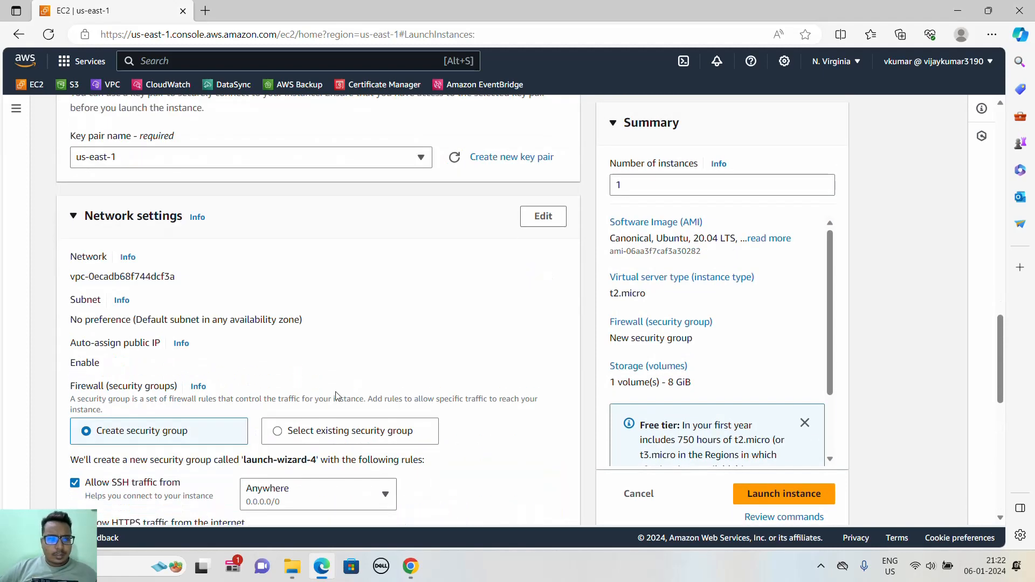
- Open the EC2 console in a second browser tab and check the running windows instance's availability zone in its networking details
middle_click(31, 85)
click(260, 11)
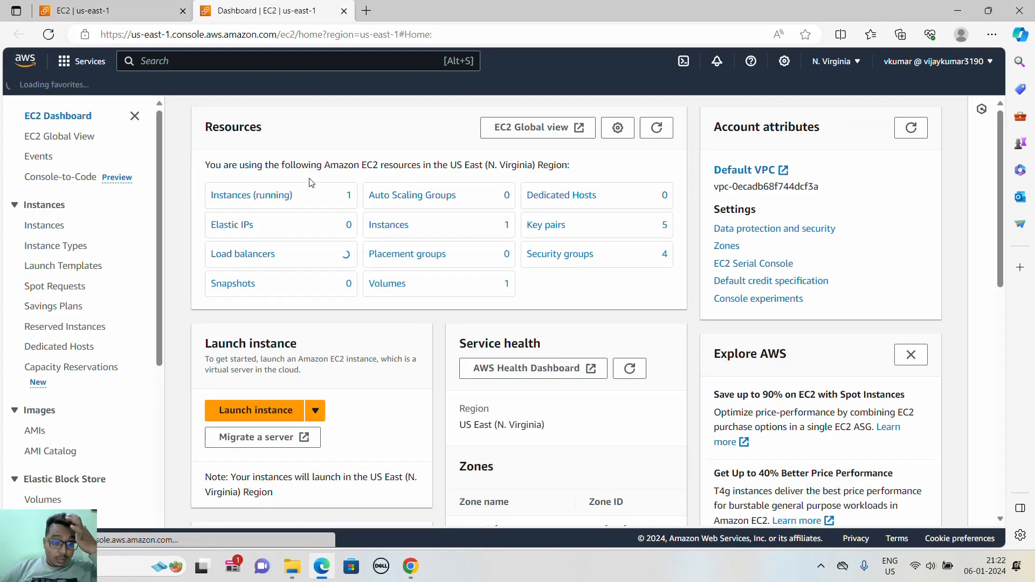
click(286, 196)
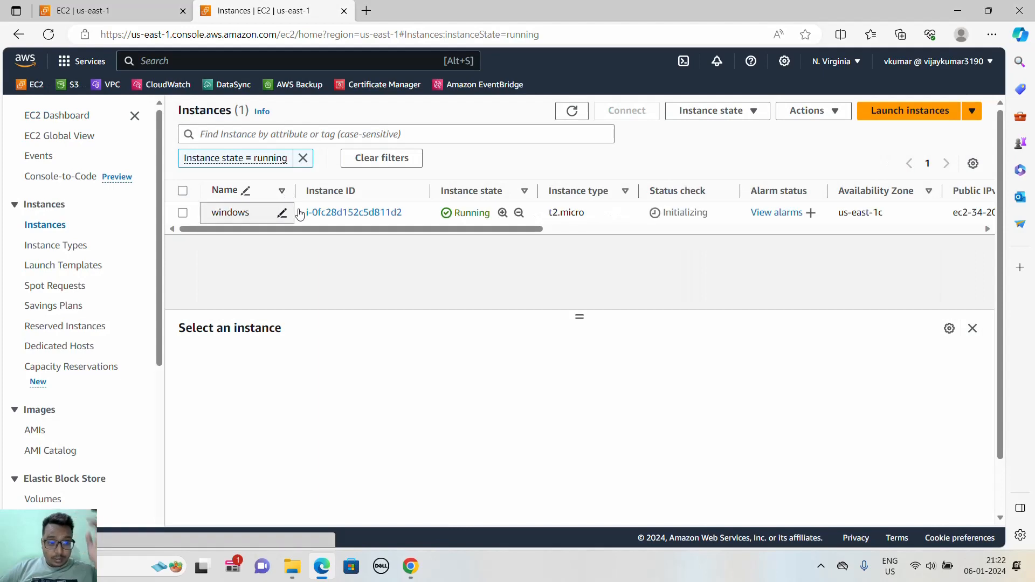
click(335, 210)
scroll(459, 287, down, 5)
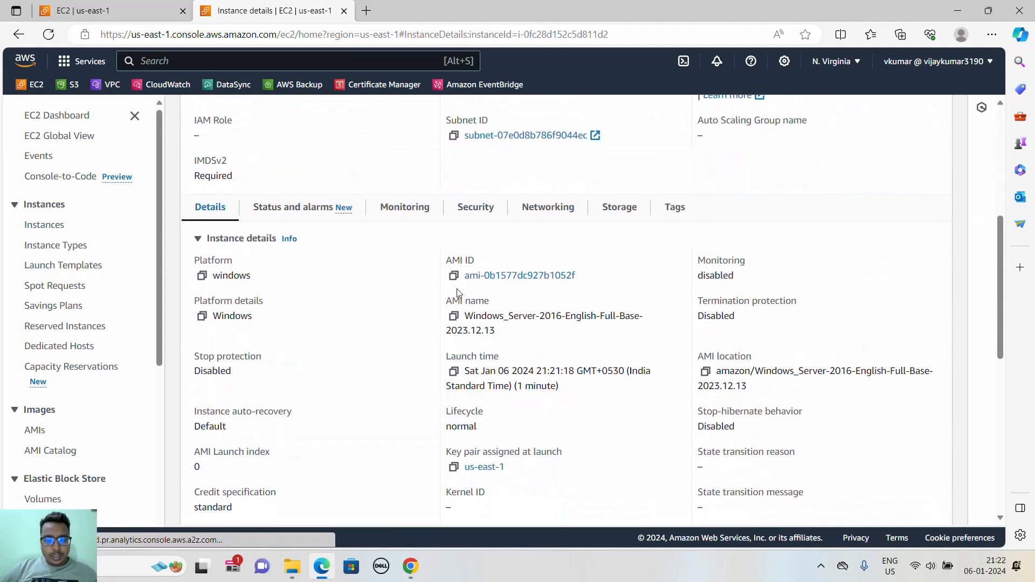
click(543, 208)
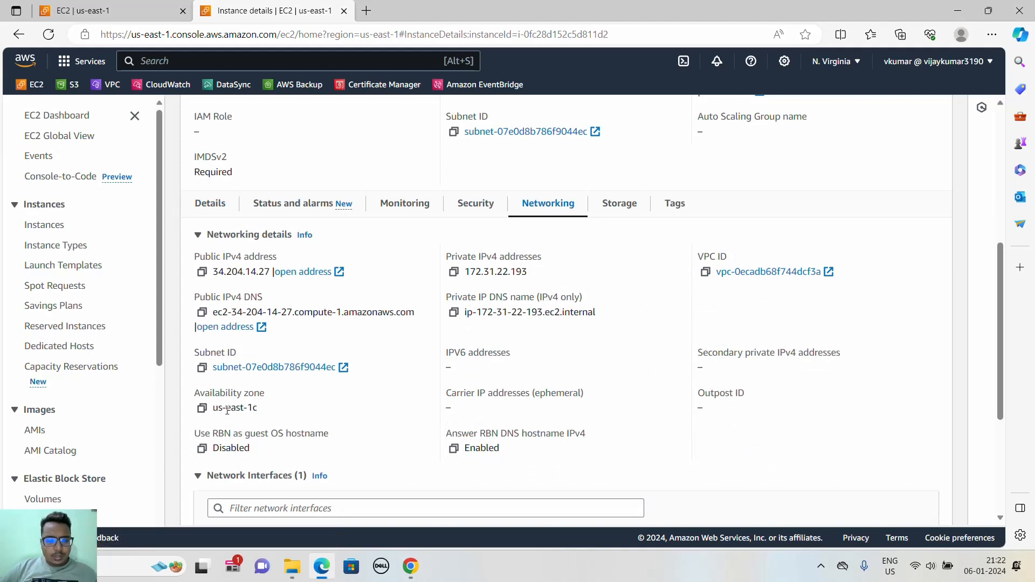
drag(257, 410, 212, 409)
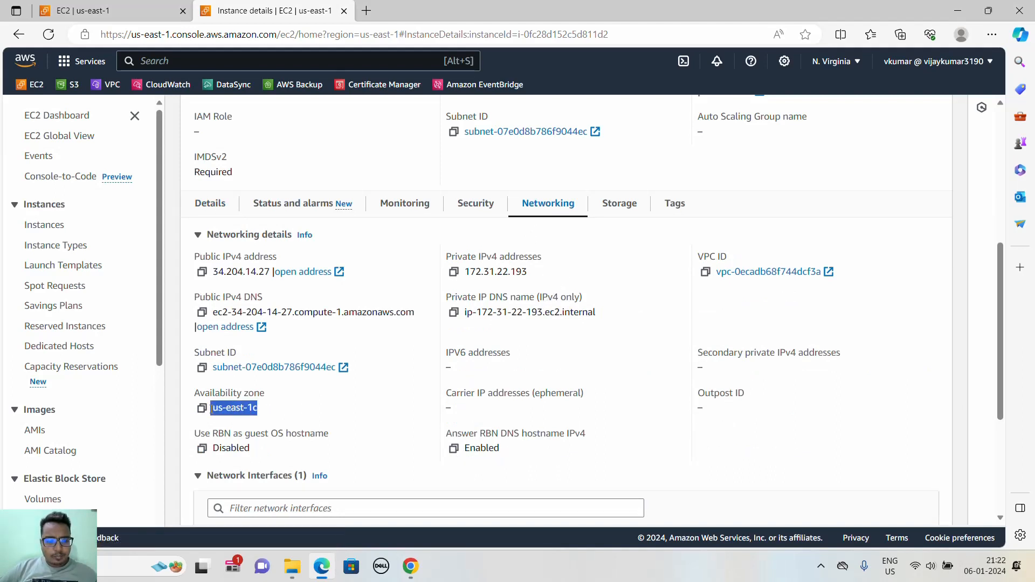
- In the ubuntu instance's network settings, set the subnet to subnet-0864e7bddc77af8d7 in availability zone us-east-1b
click(122, 11)
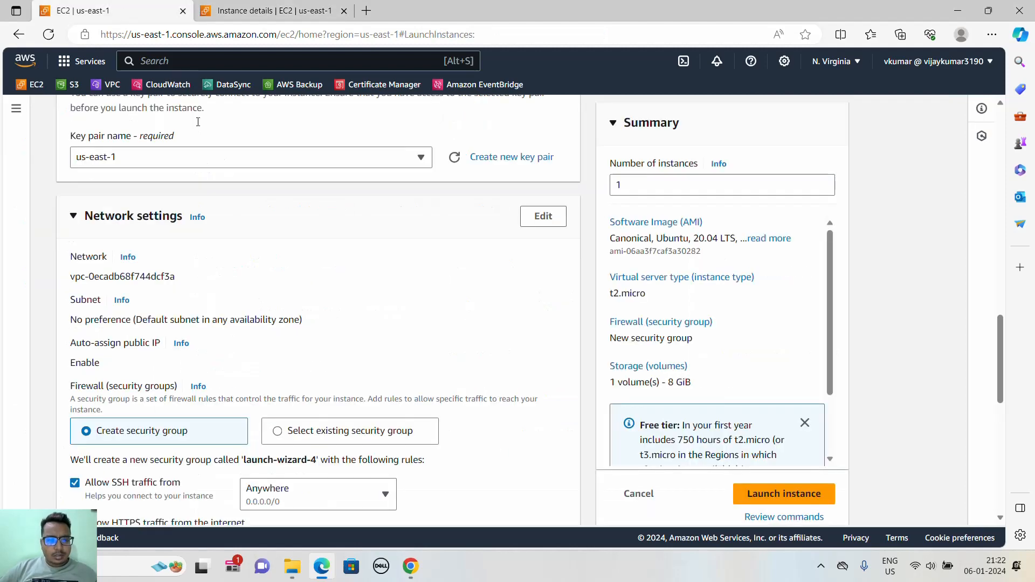
click(544, 216)
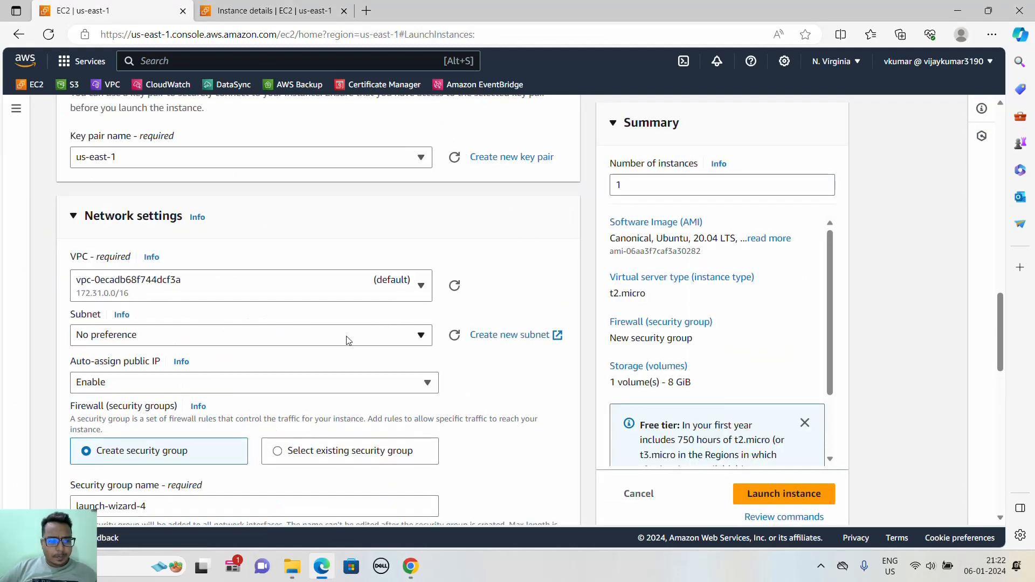
click(258, 337)
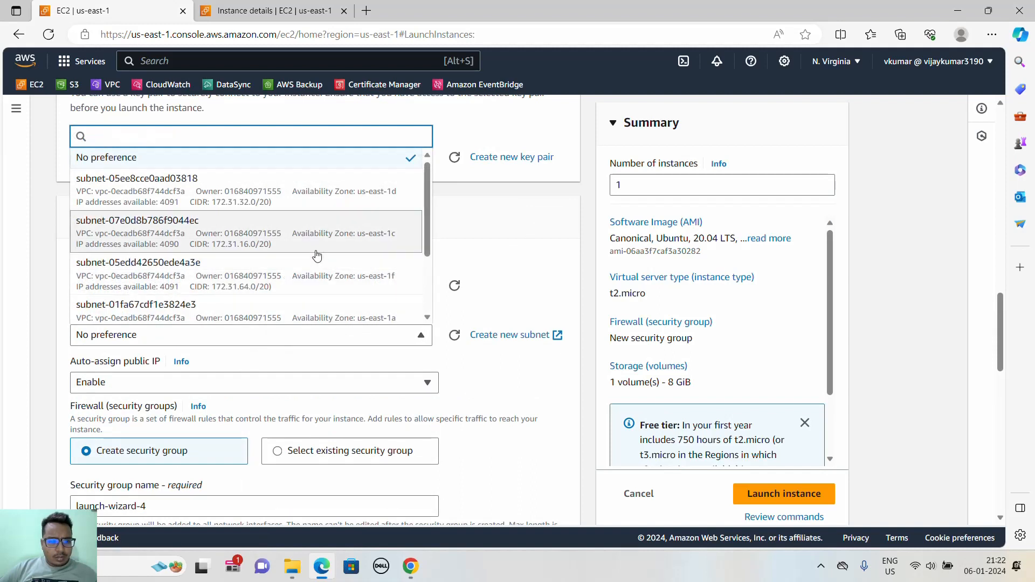
scroll(320, 243, down, 3)
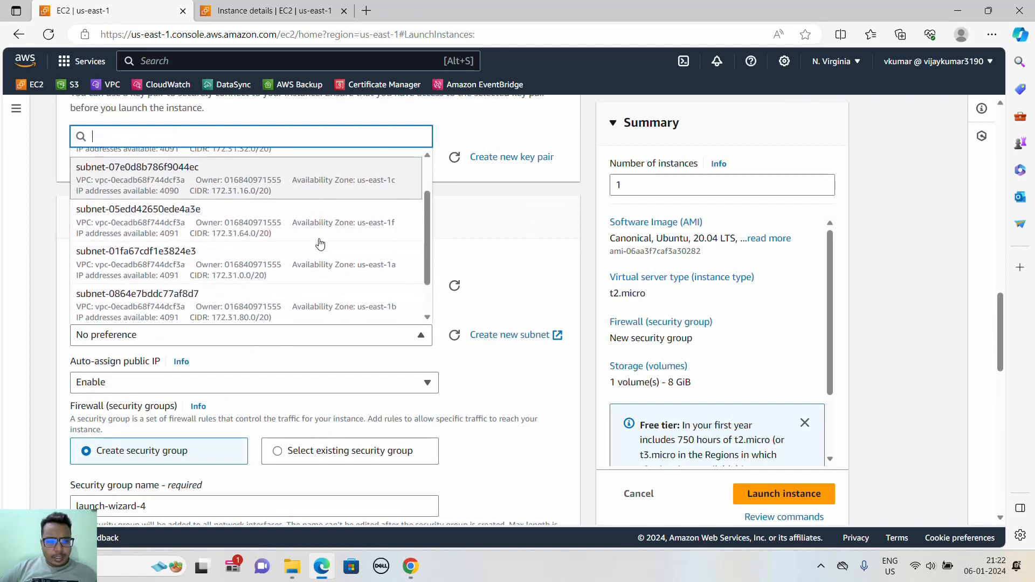
click(327, 304)
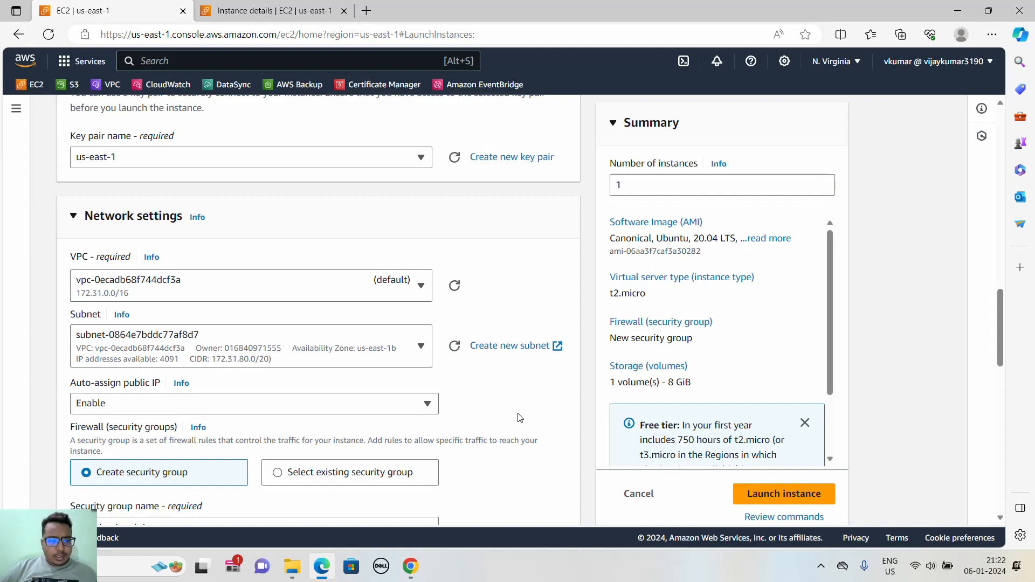
- Launch the ubuntu instance and return to a refreshed list of instances
scroll(513, 384, down, 6)
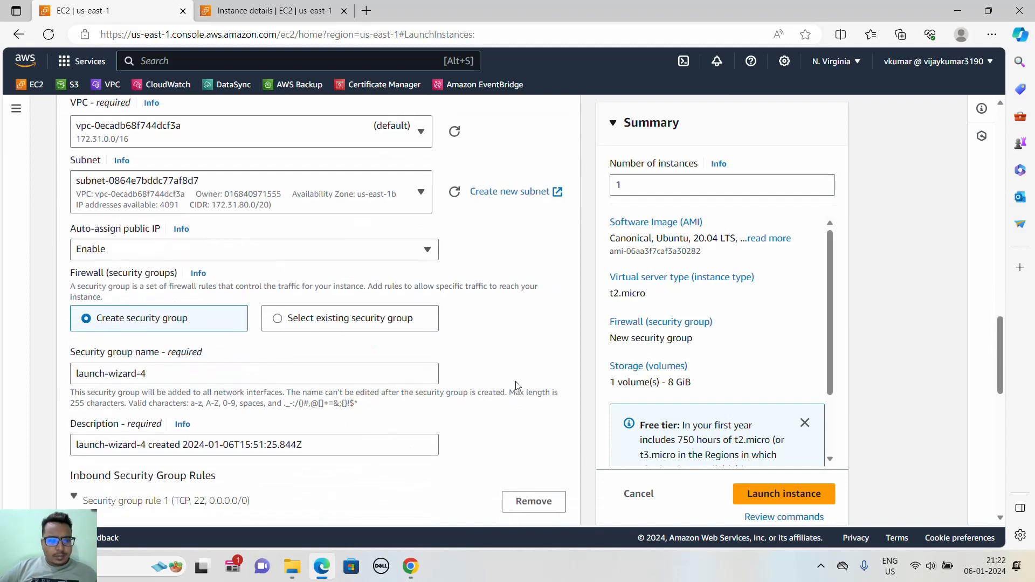
scroll(576, 445, down, 2)
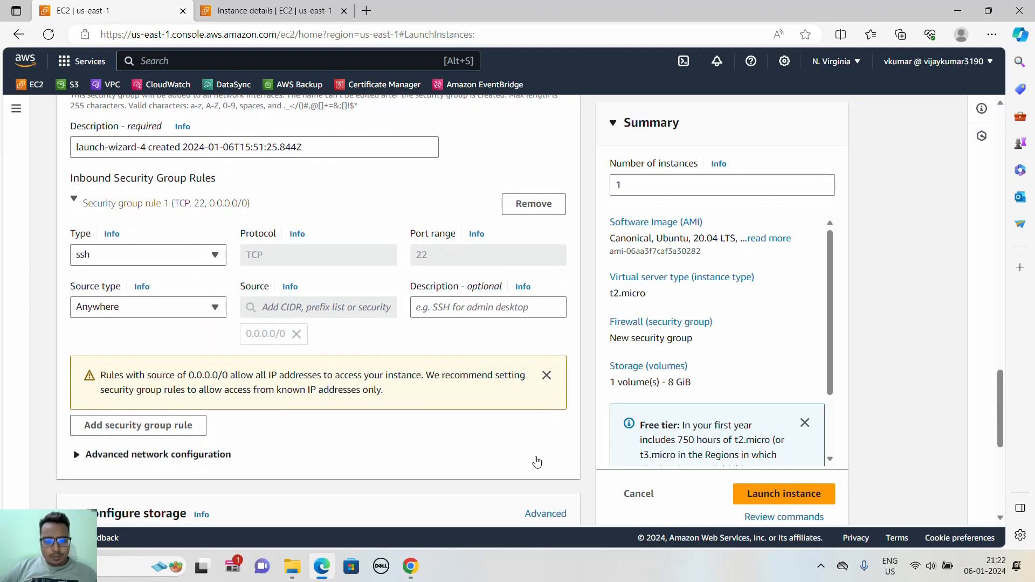
scroll(535, 460, down, 4)
click(764, 497)
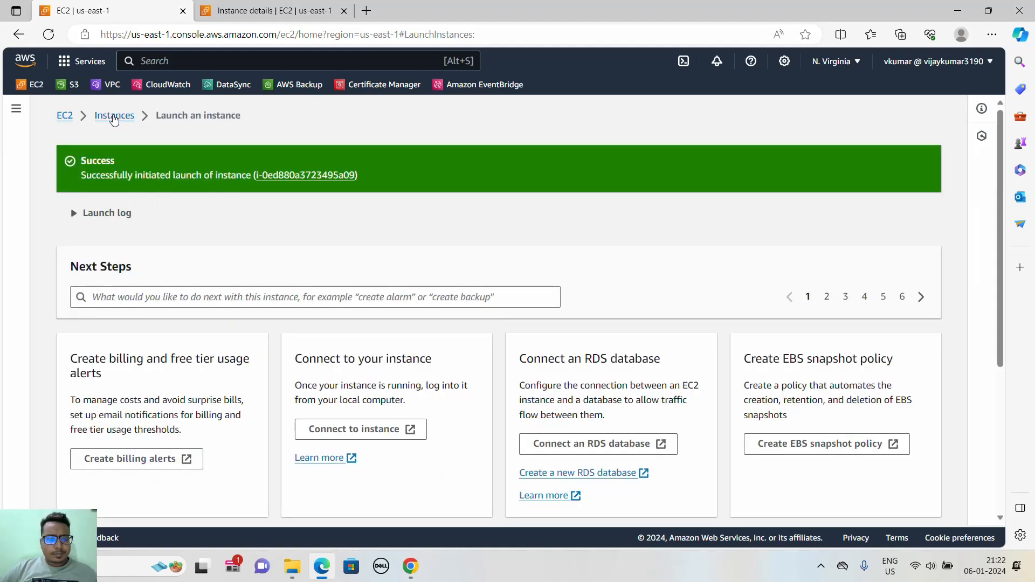
click(114, 116)
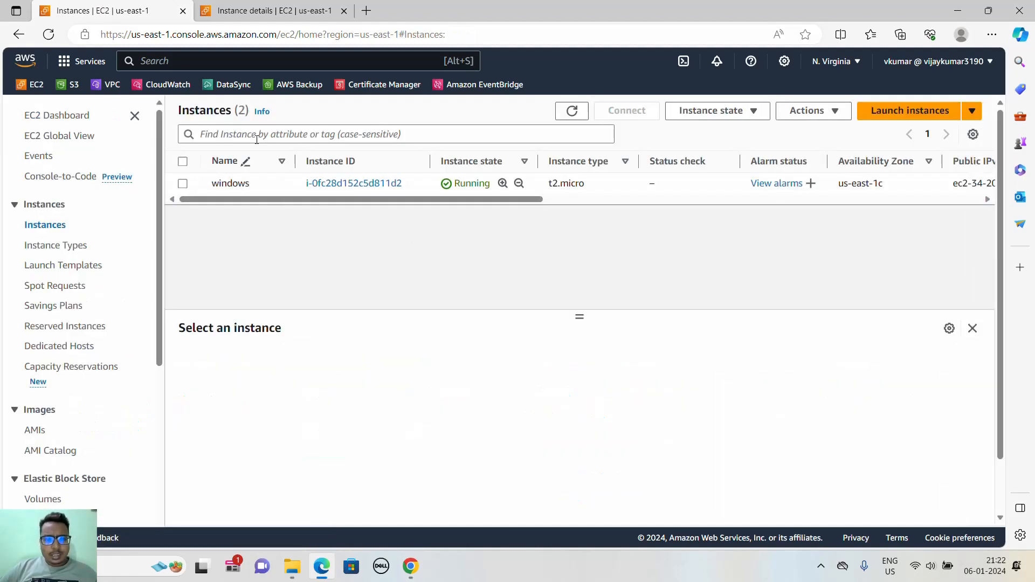
click(572, 110)
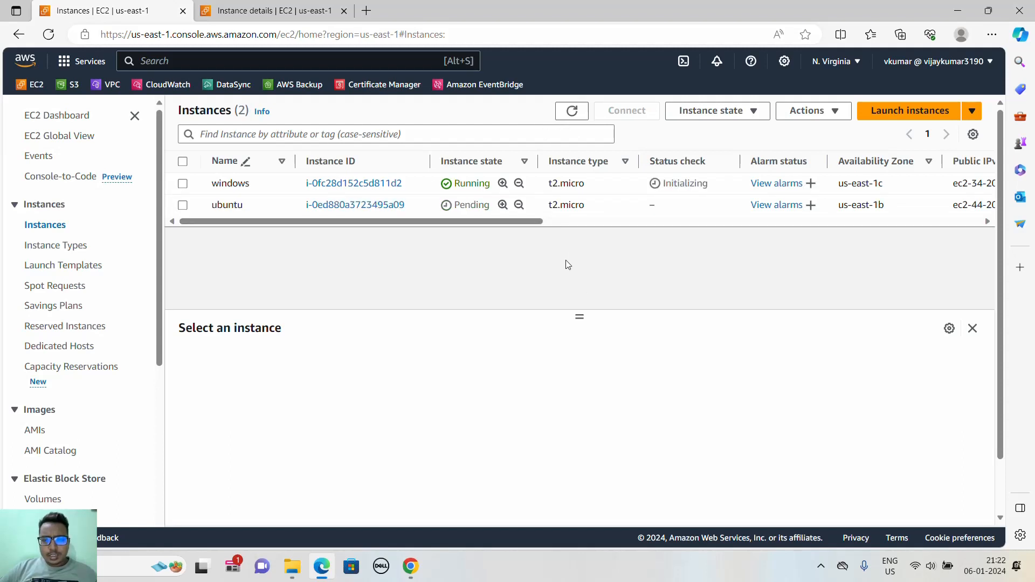
- Compare the availability zones of the windows and ubuntu instances in the instance list
drag(482, 221, 581, 220)
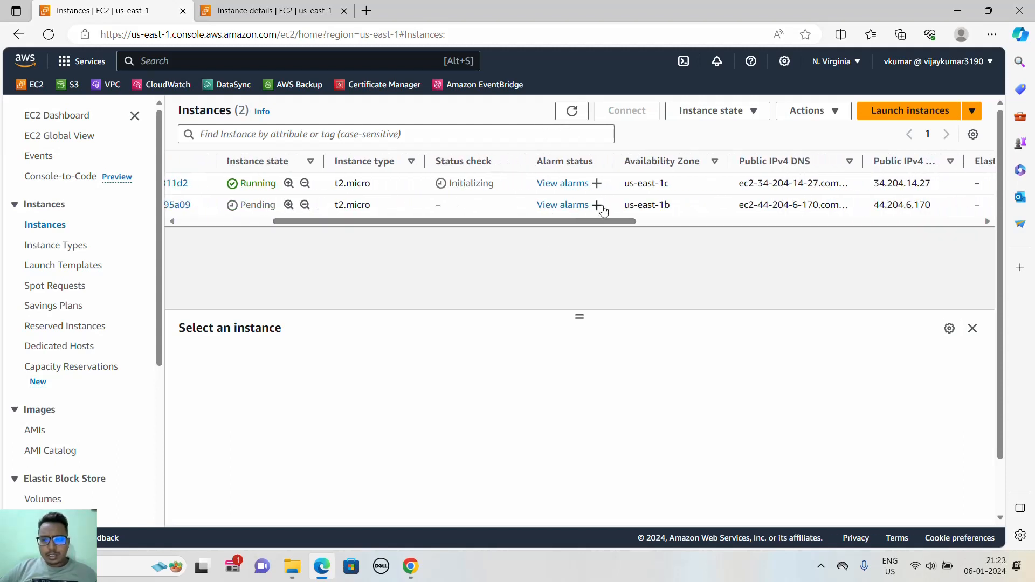
drag(672, 209, 624, 206)
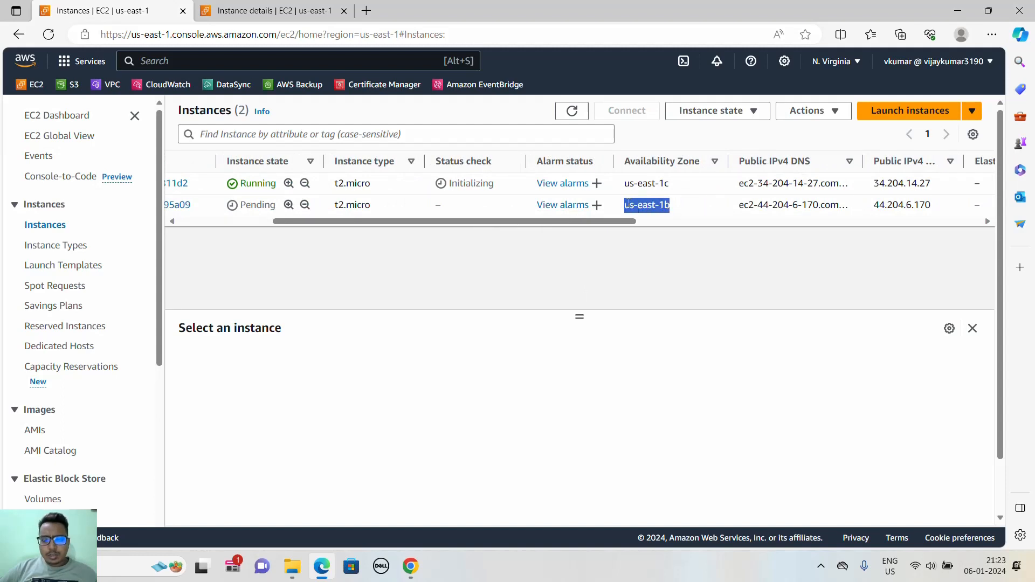
click(640, 241)
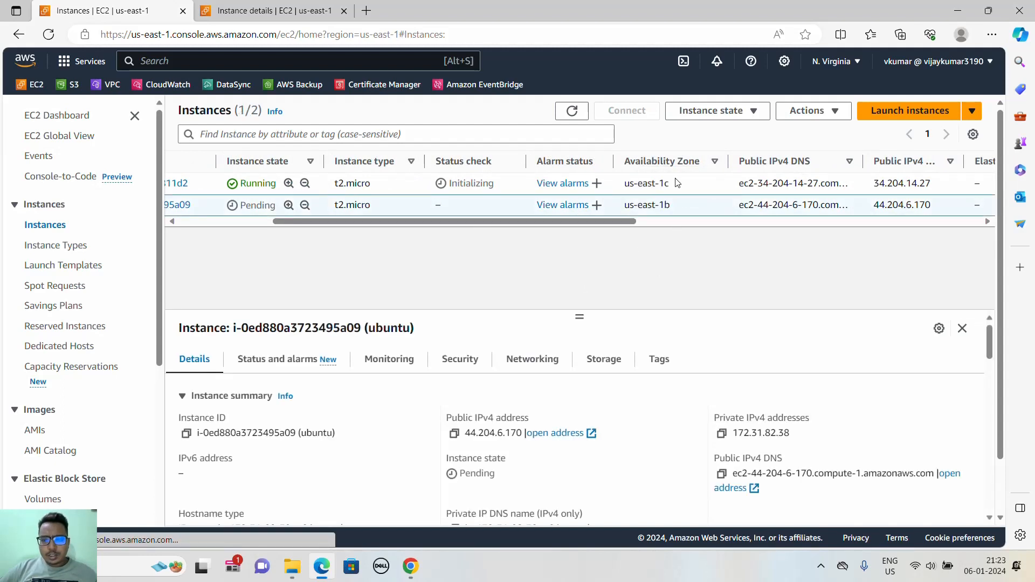
drag(677, 183, 620, 183)
click(653, 267)
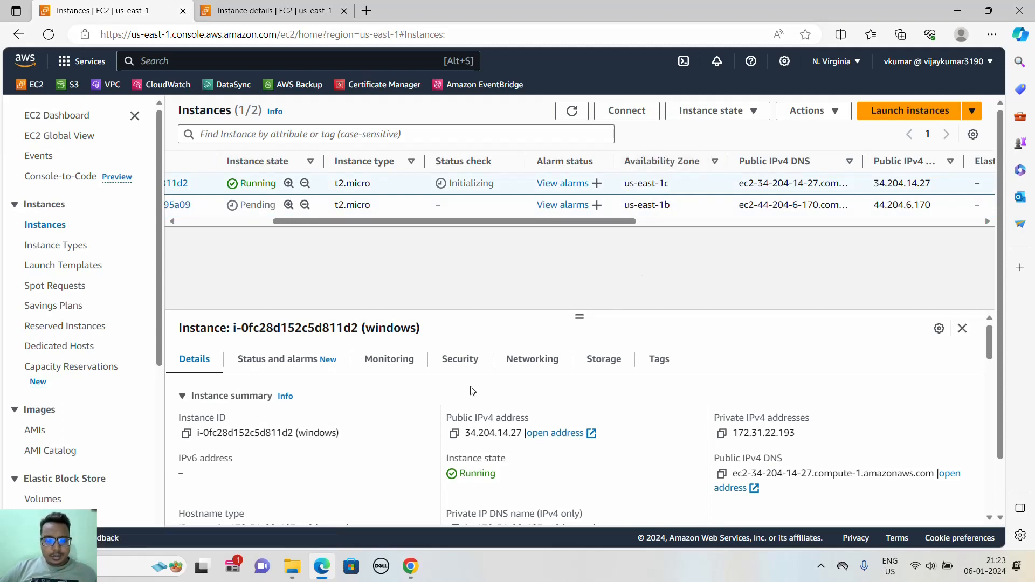
click(264, 222)
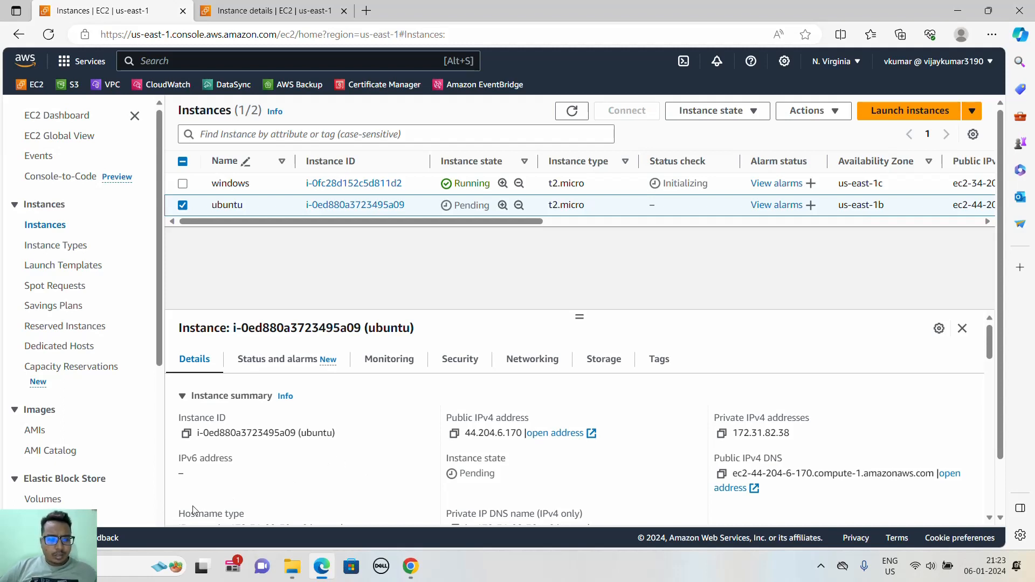
- Locate the us-east-1.pem key file in the Downloads folder and start PuTTYgen
click(291, 565)
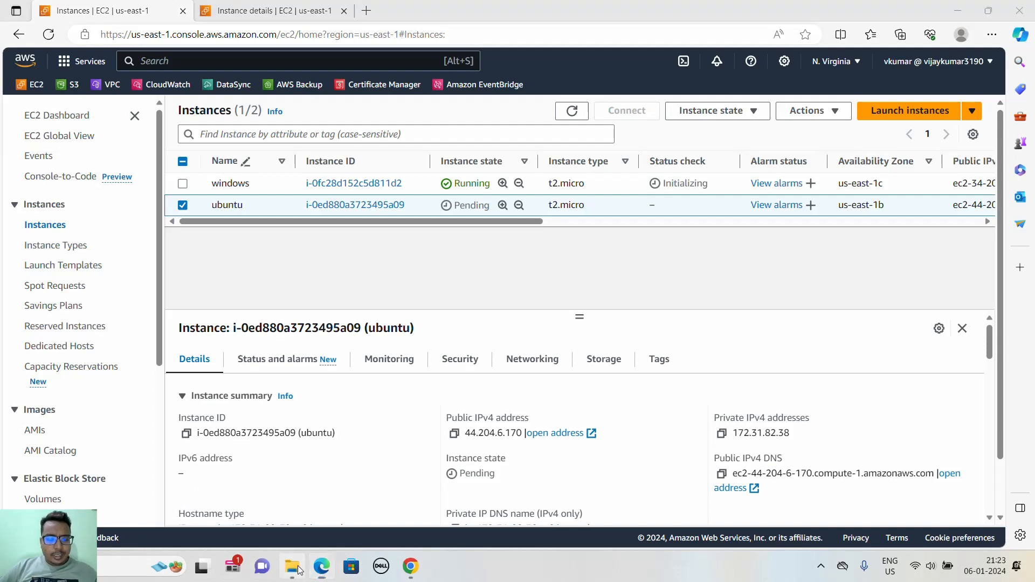
click(268, 263)
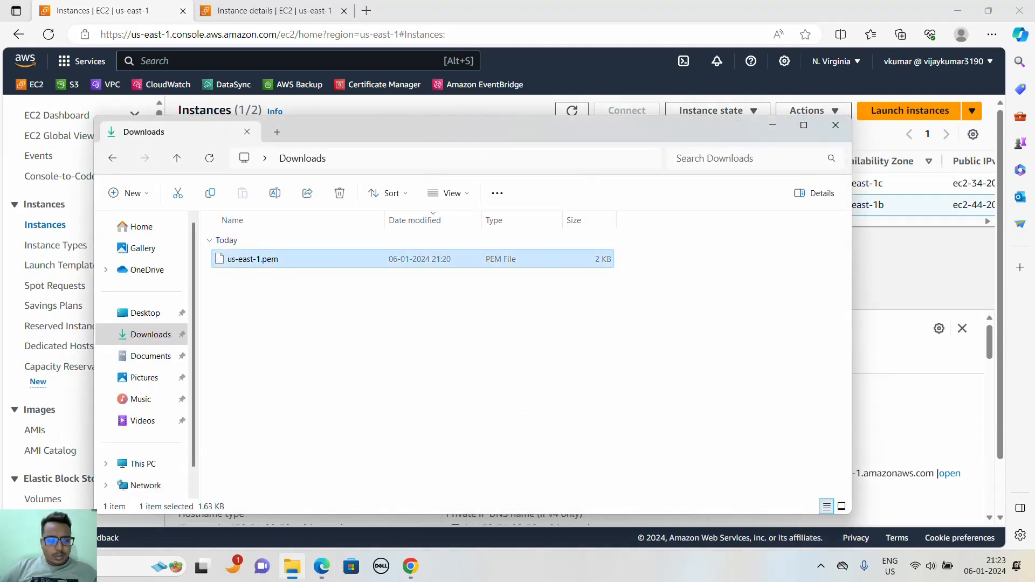
key(super)
text(p)
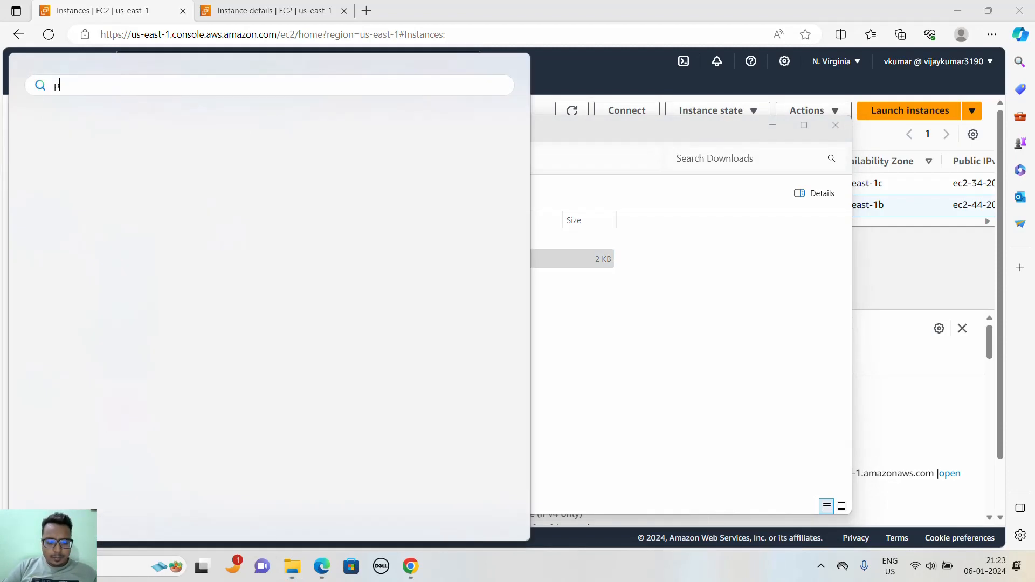
text(uy)
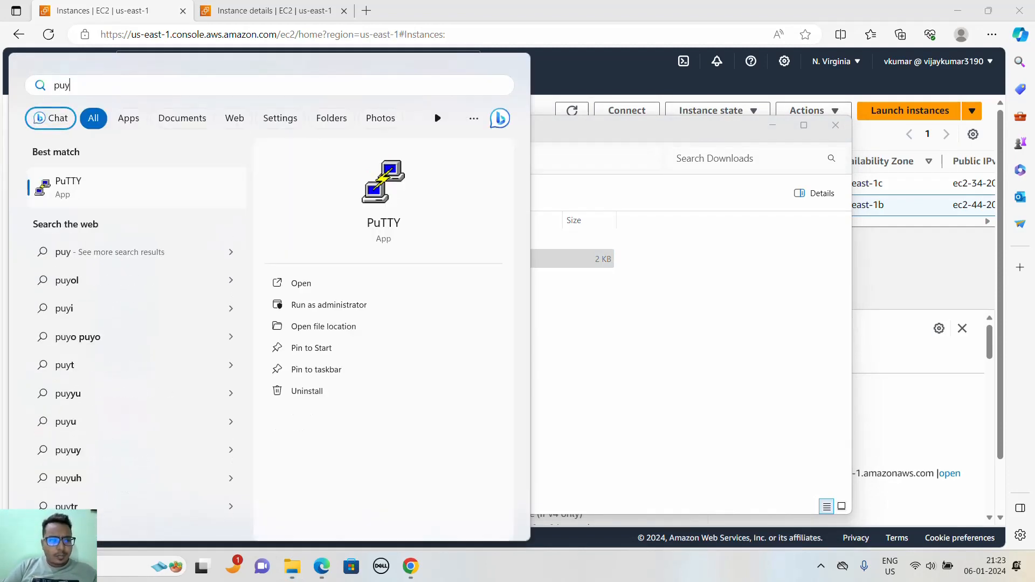
key(BackSpace)
text(t)
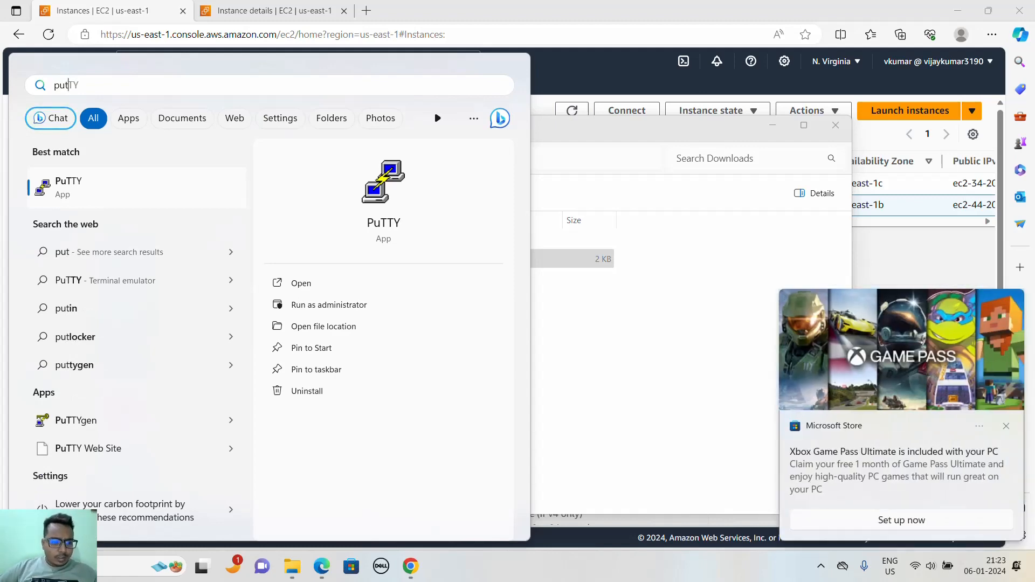
click(67, 423)
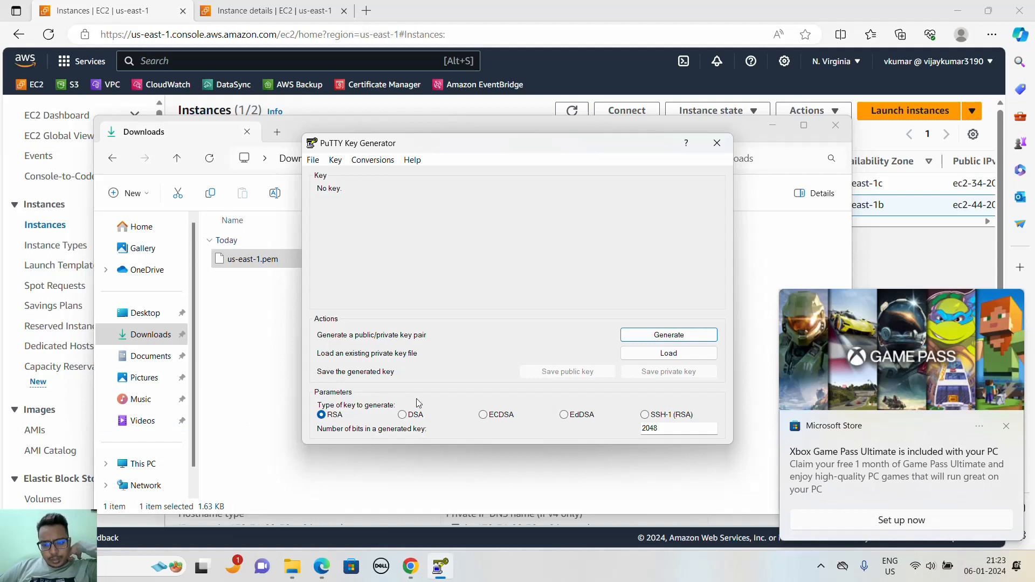
- Load the private key file us-east-1.pem from the Downloads folder into PuTTYgen, with the file filter set to All Files
click(667, 355)
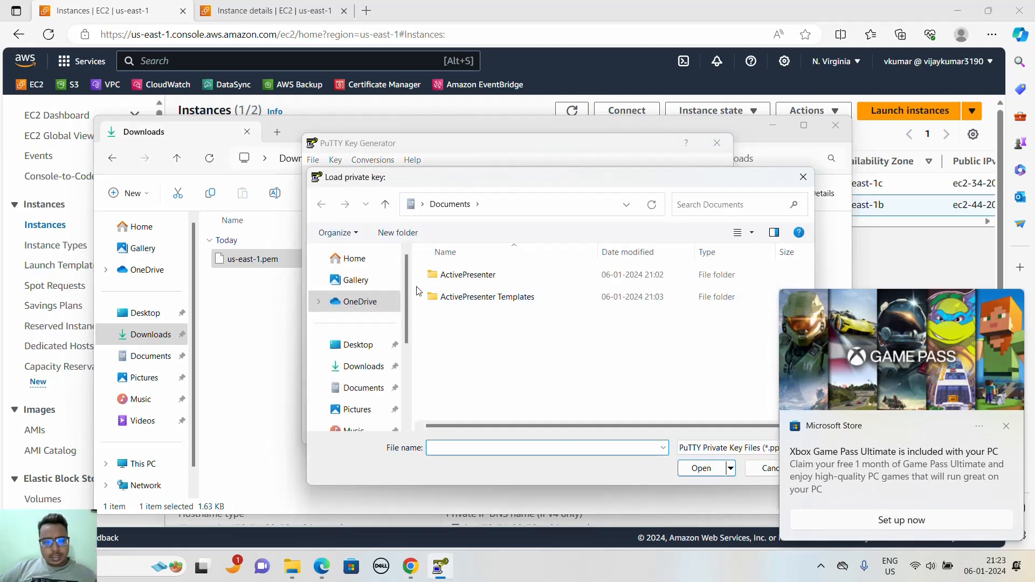
click(363, 367)
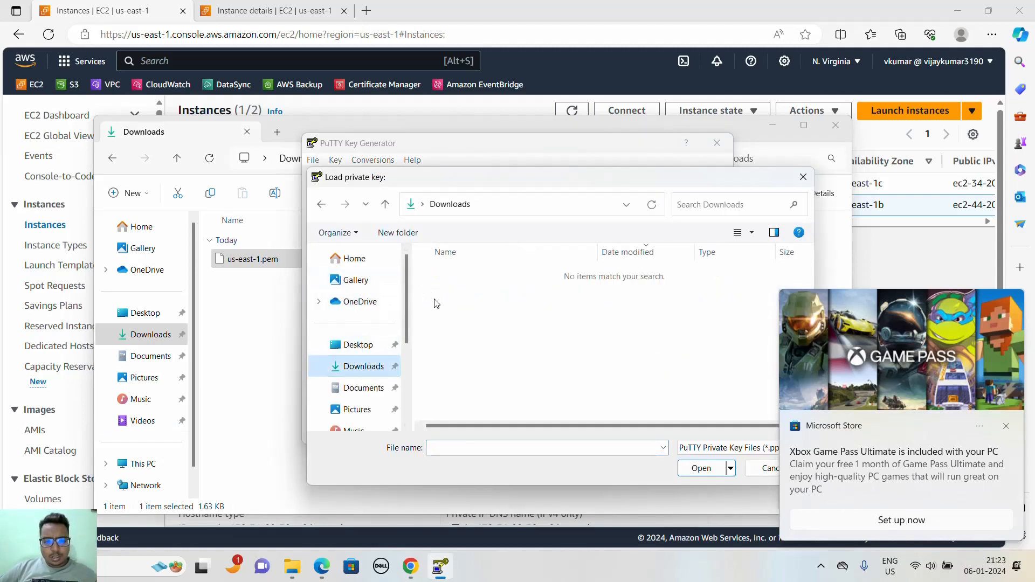
click(728, 448)
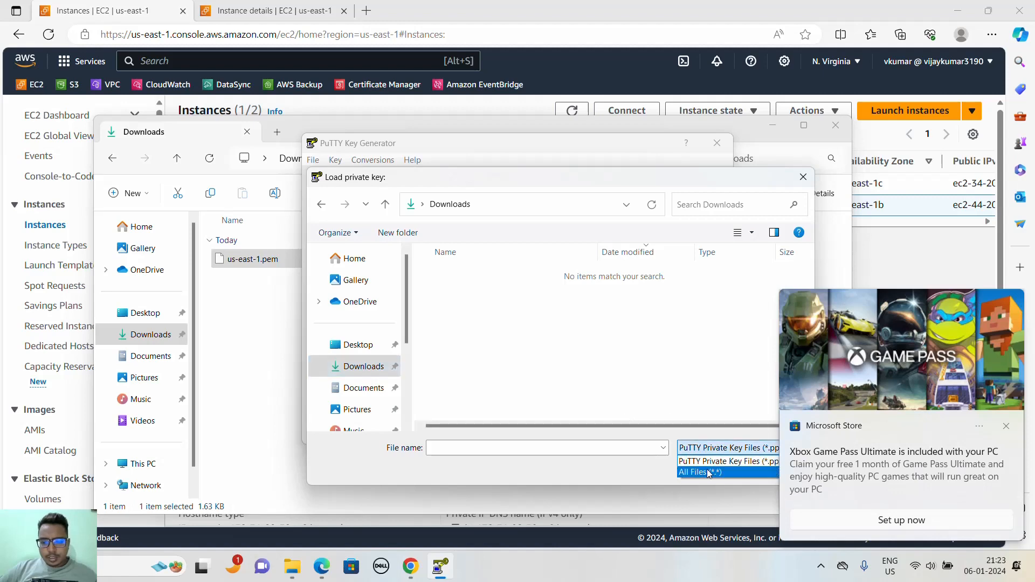
click(706, 470)
click(479, 296)
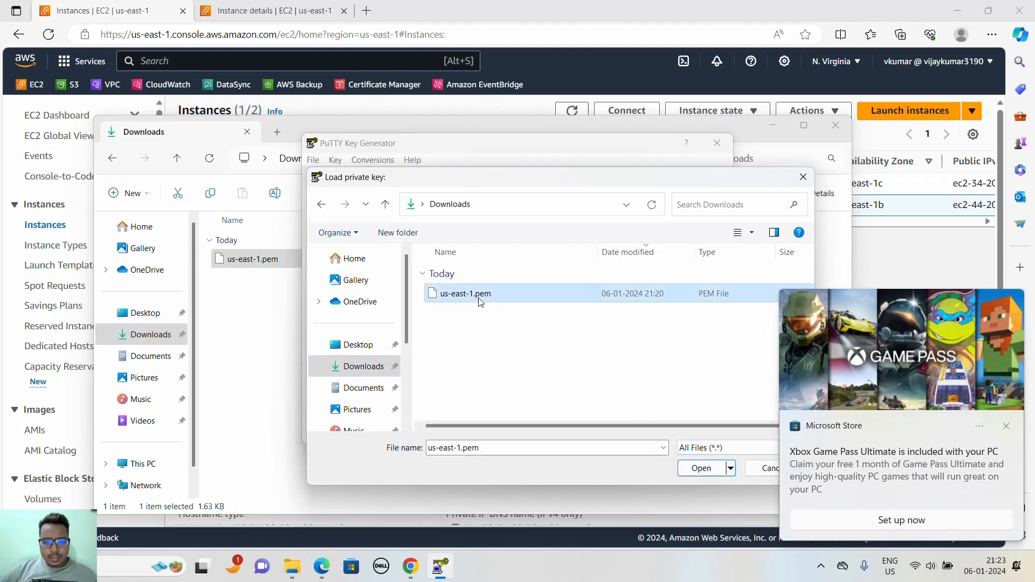
click(701, 468)
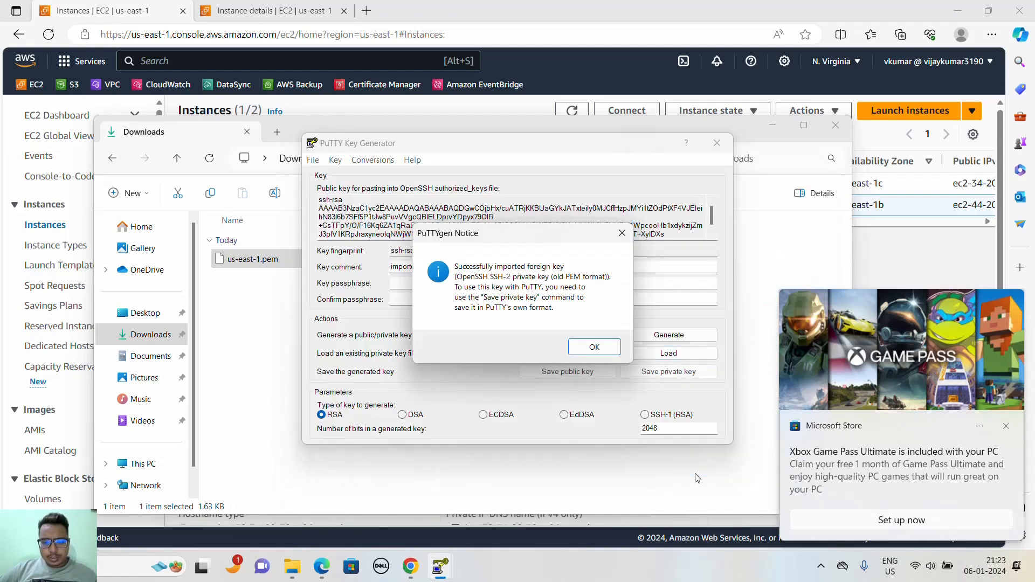
- Save the imported private key without a passphrase as us-east-1 in the Downloads folder in PuTTY format, and close PuTTYgen
click(605, 354)
click(661, 374)
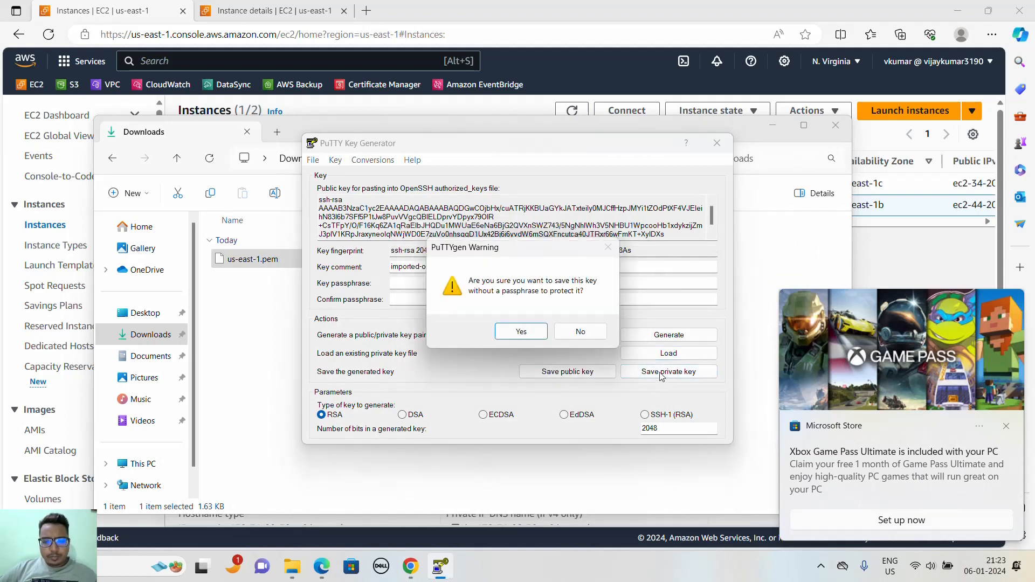
click(533, 332)
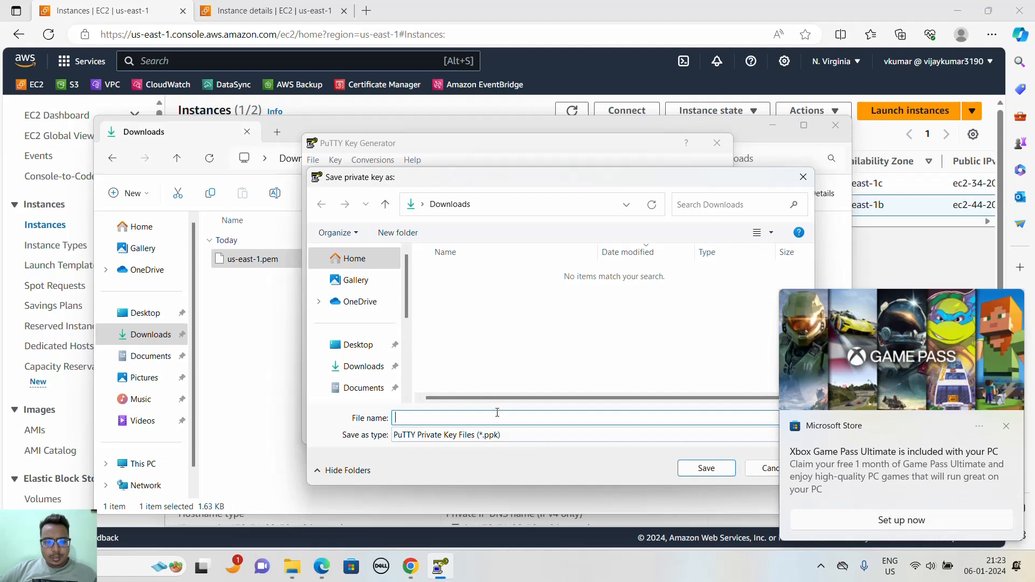
text(u)
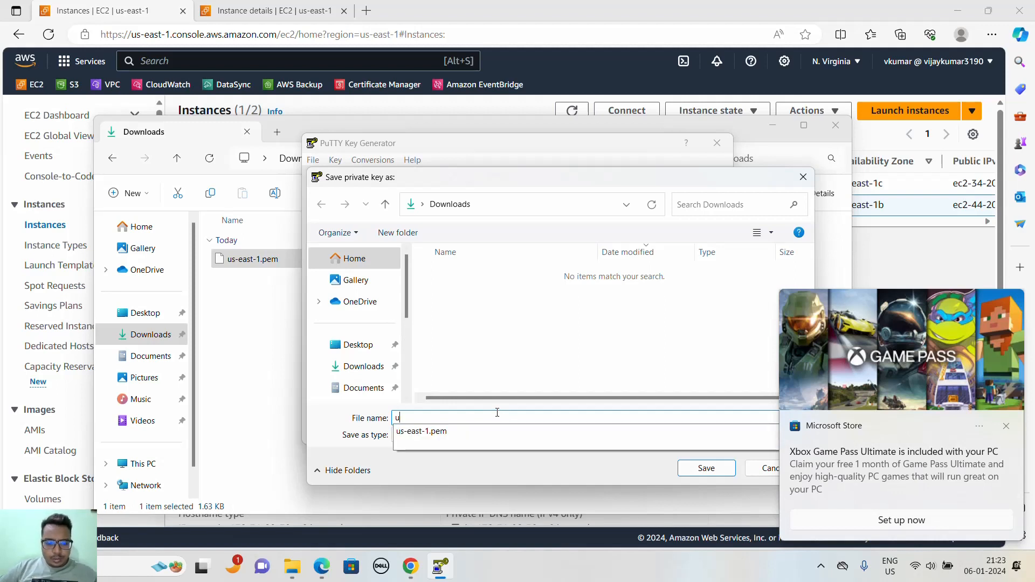
click(485, 431)
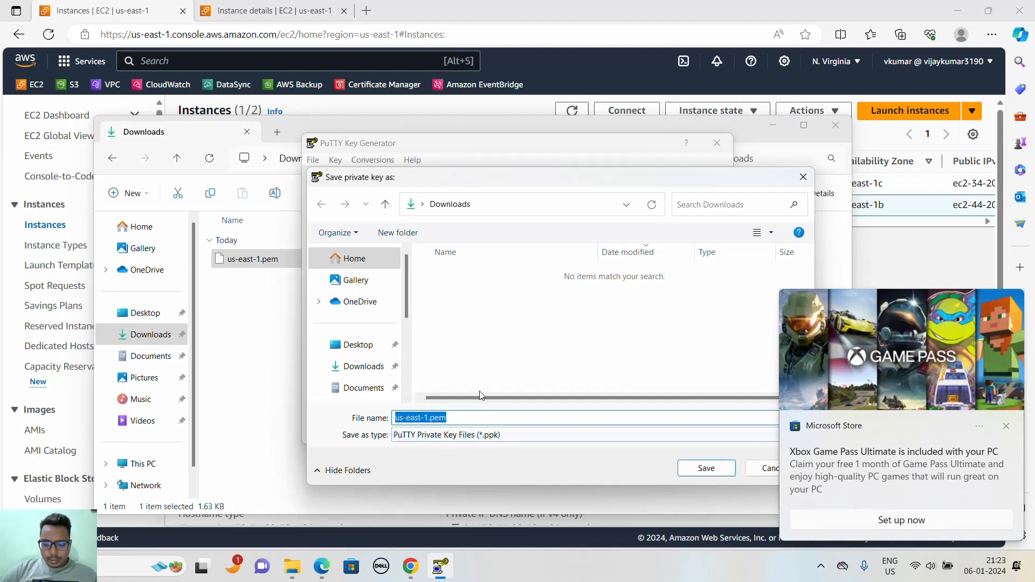
key(Right)
key(BackSpace)
key(BackSpace)
key(BackSpace)
key(BackSpace)
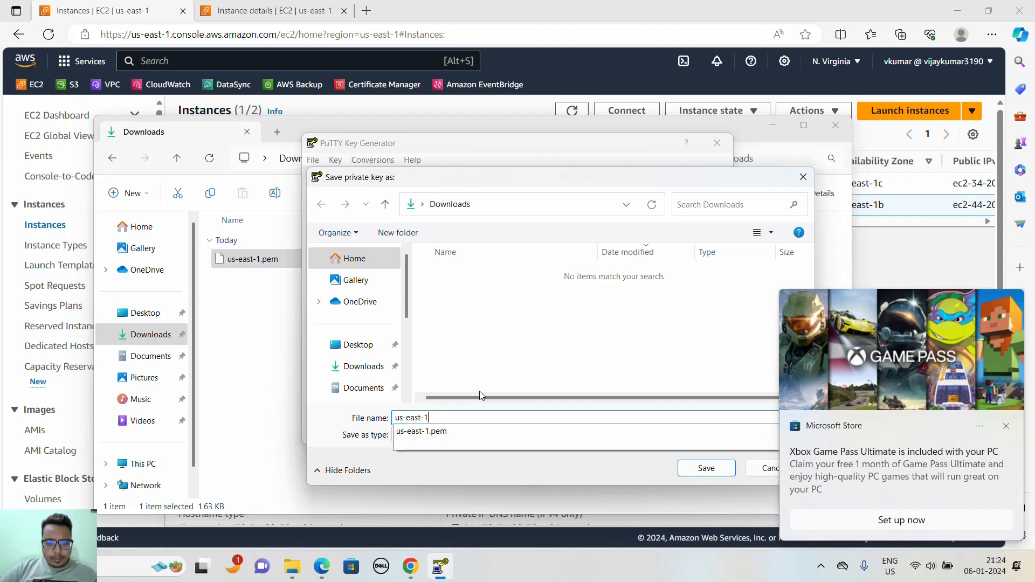
click(561, 471)
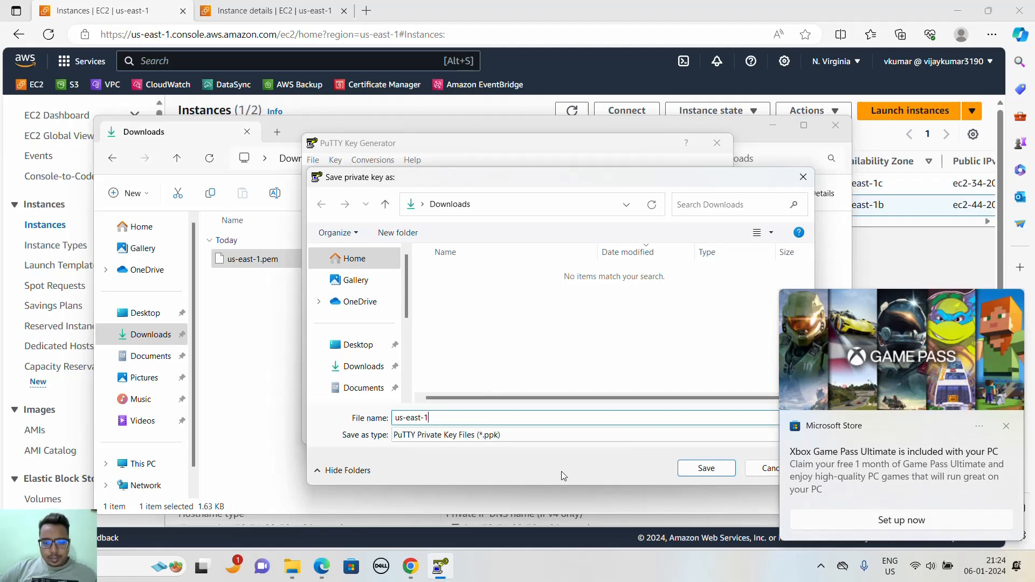
click(705, 467)
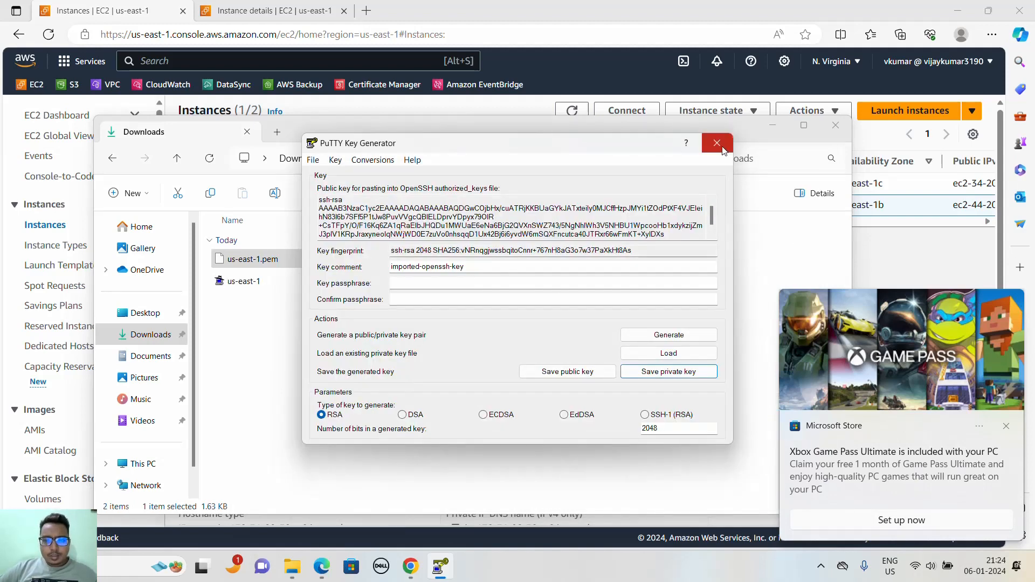
click(717, 143)
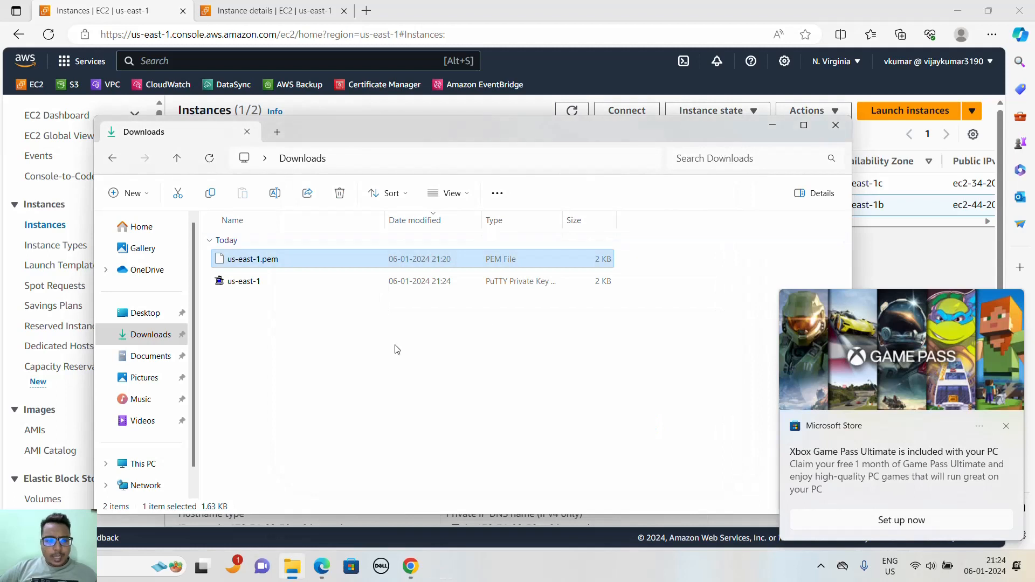
- Check the us-east-1 PuTTY key against the us-east-1.pem file in Downloads, and minimize the folder window
click(264, 285)
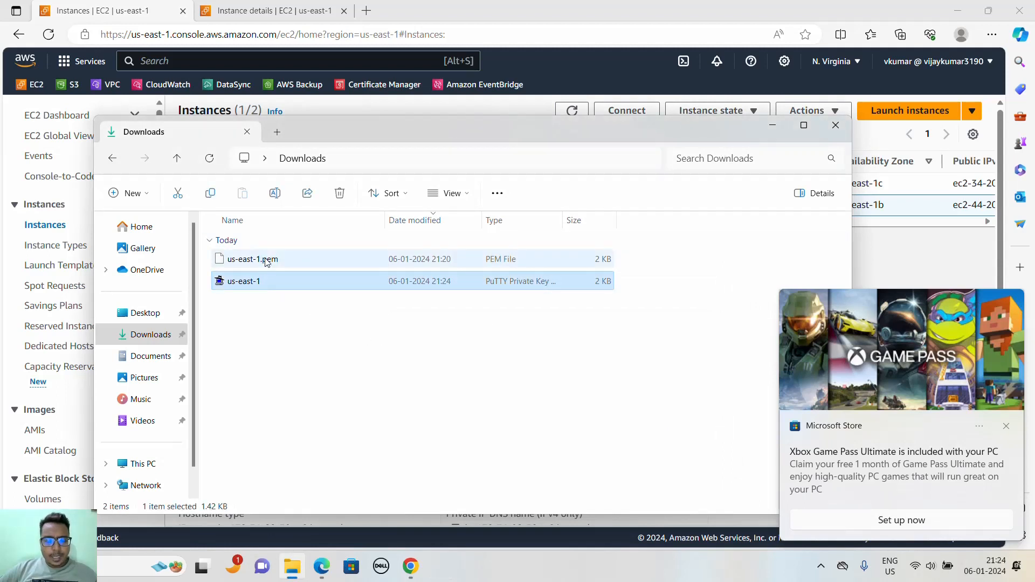
click(267, 260)
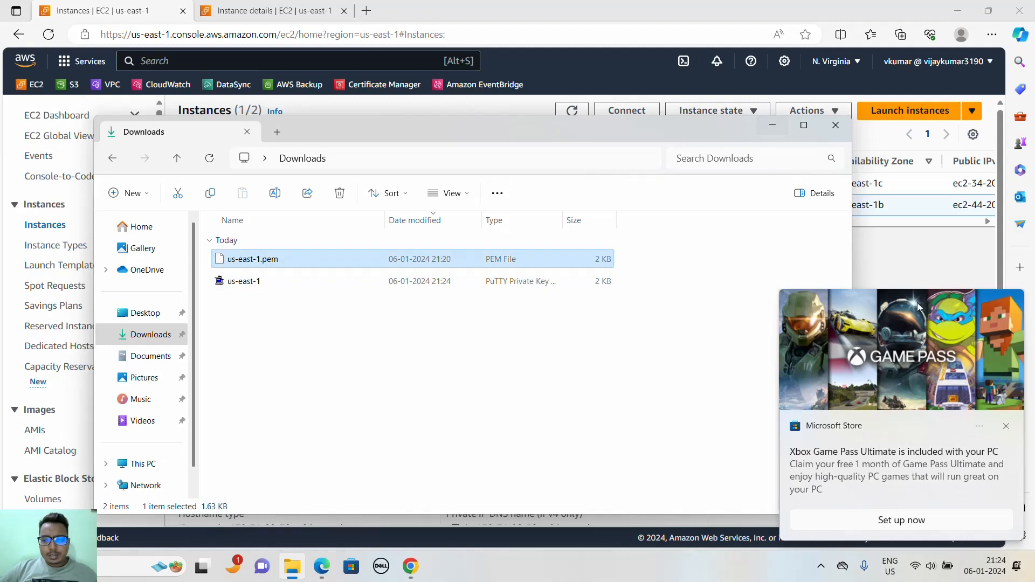
click(1007, 426)
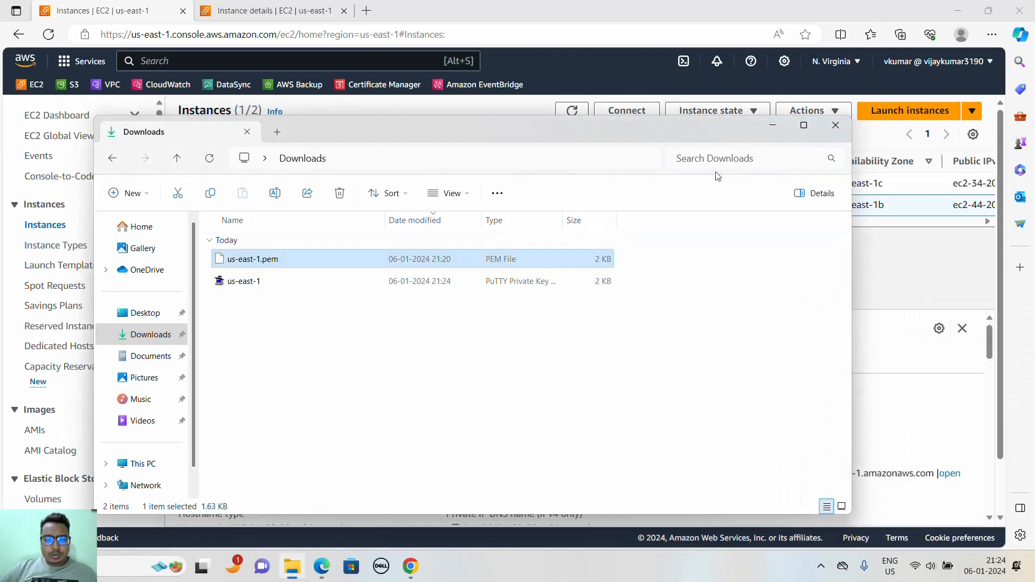
click(772, 125)
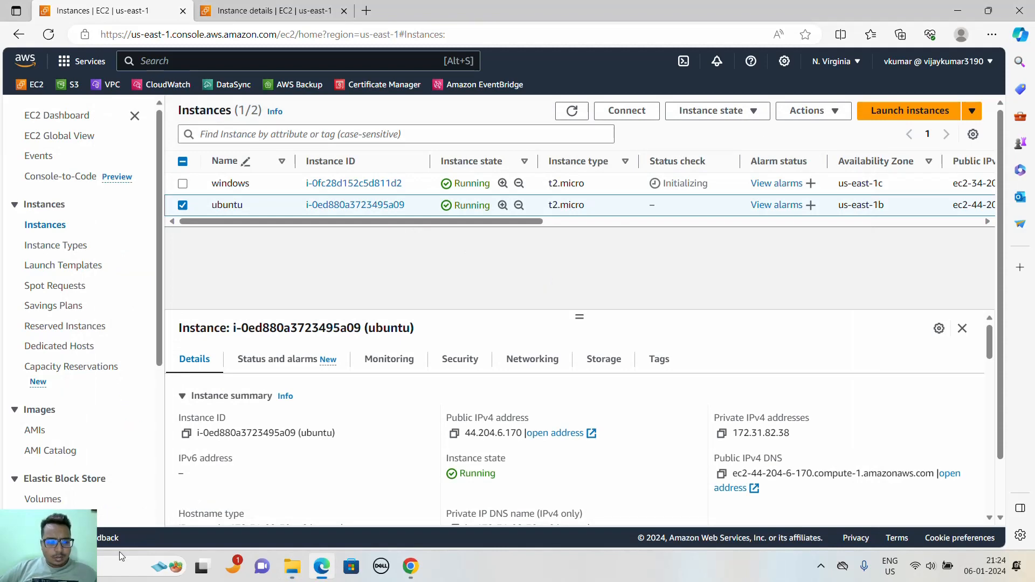
- Start PuTTY and pin it to the taskbar
click(111, 566)
text(putty)
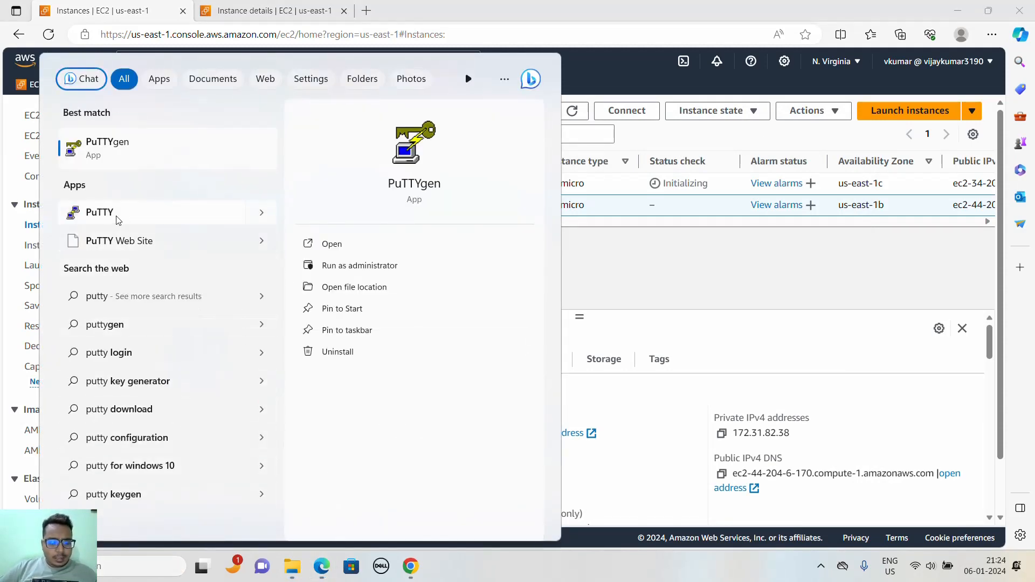
click(100, 211)
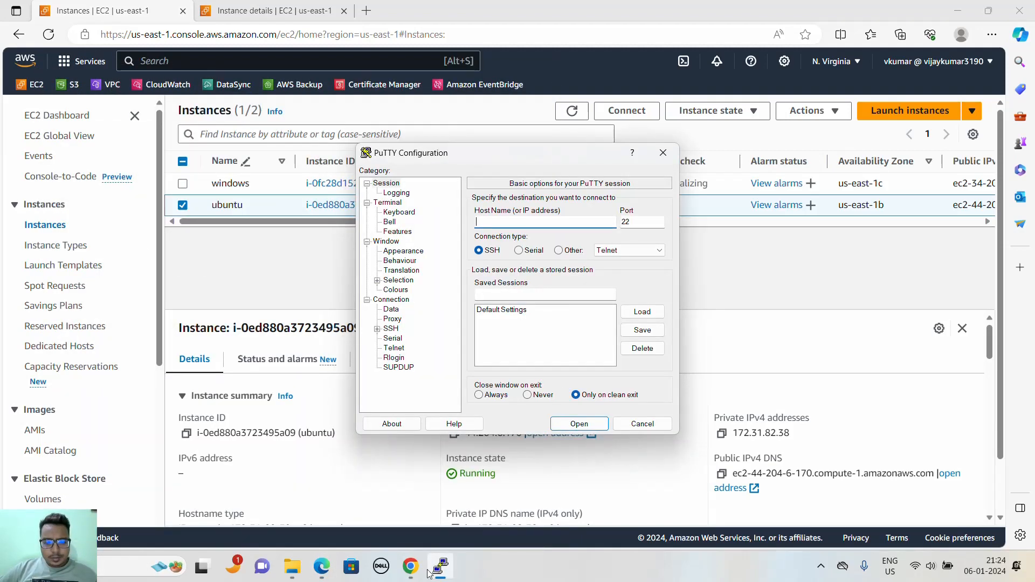
right_click(438, 567)
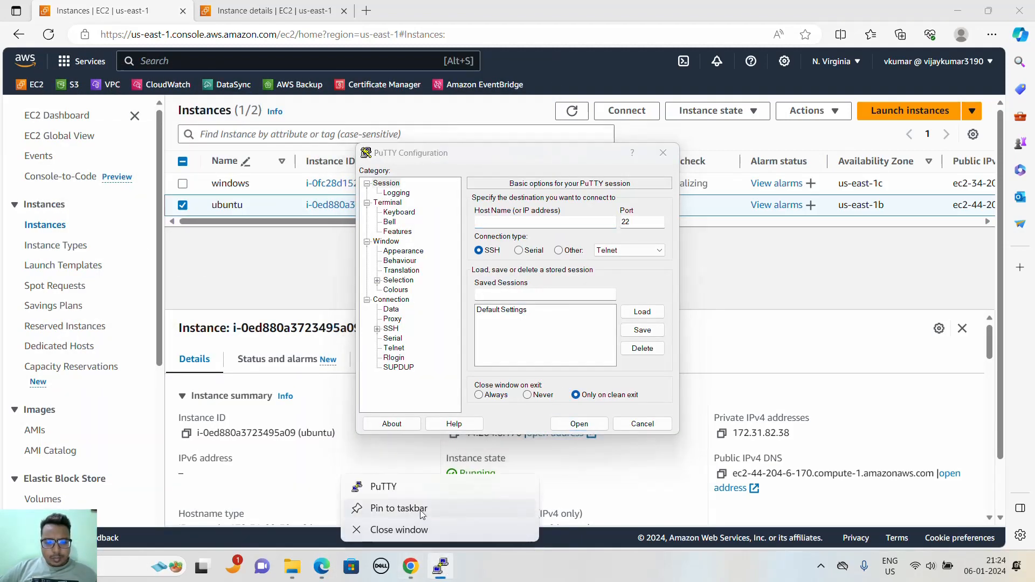
click(398, 509)
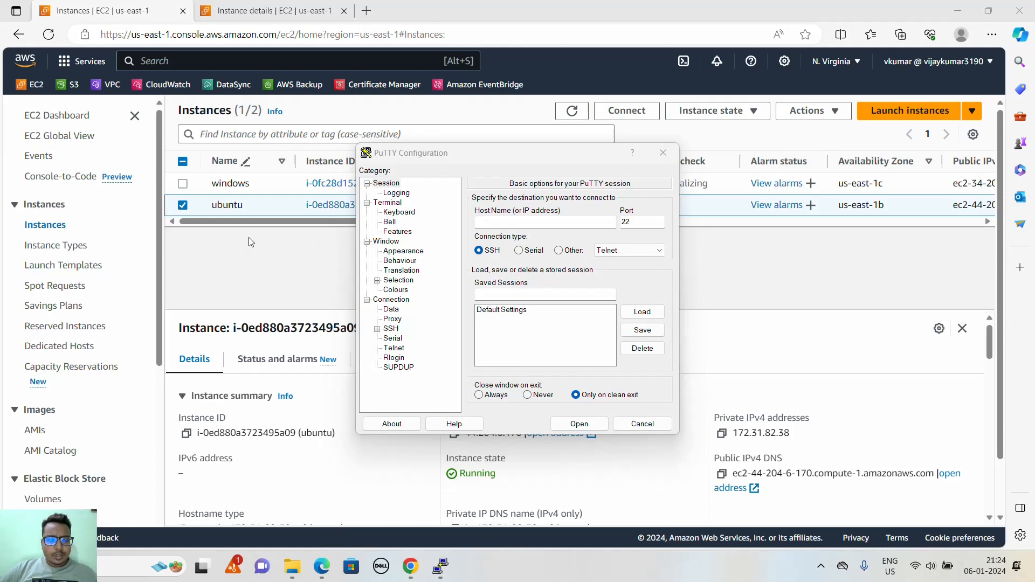
drag(471, 153, 560, 190)
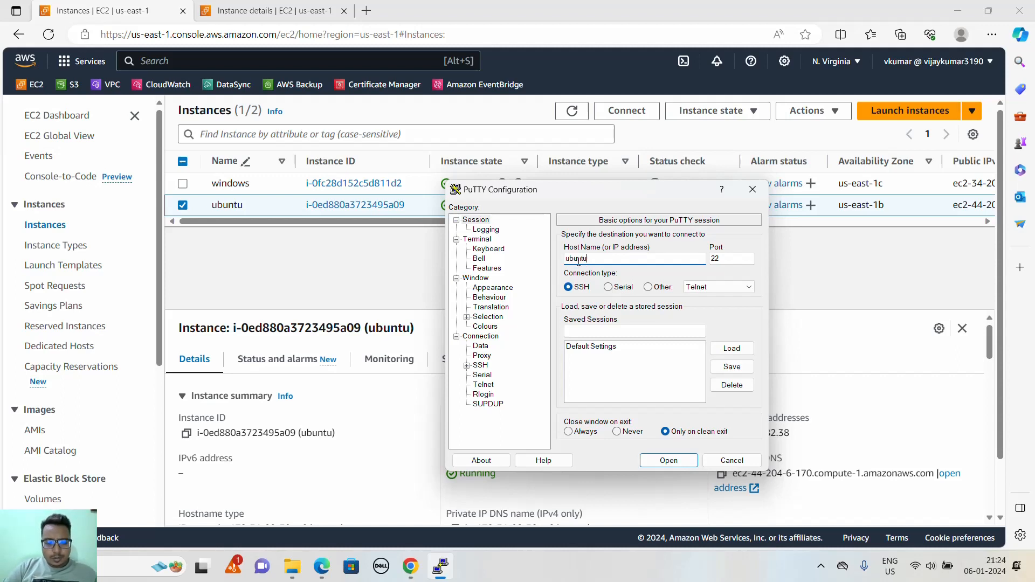
click(404, 285)
click(454, 433)
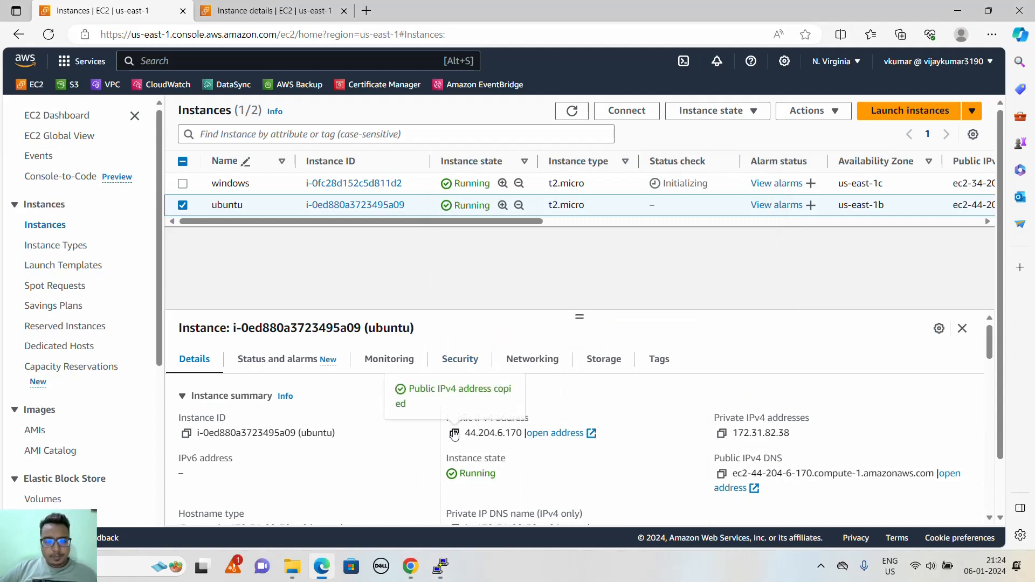
key(alt+Tab)
key(ctrl+v)
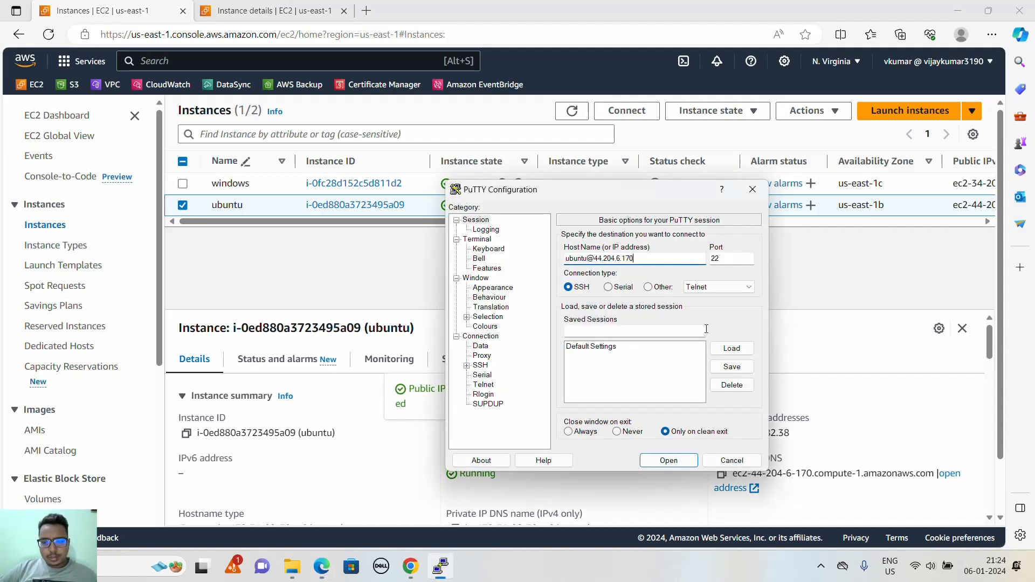
- Choose the us-east-1 PuTTY key from Downloads as the SSH private key file for authentication, and open the connection
click(467, 365)
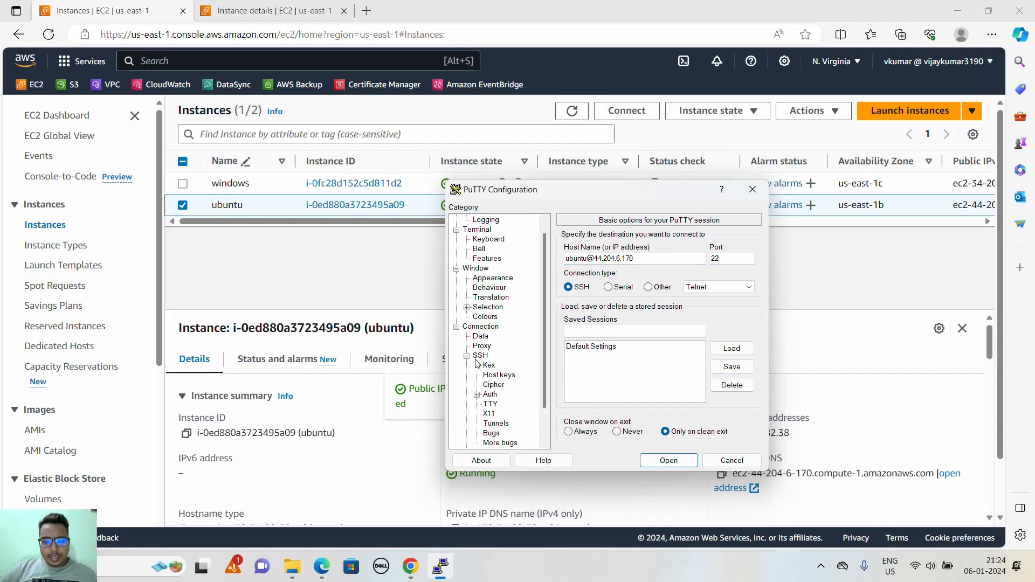
scroll(488, 359, down, 2)
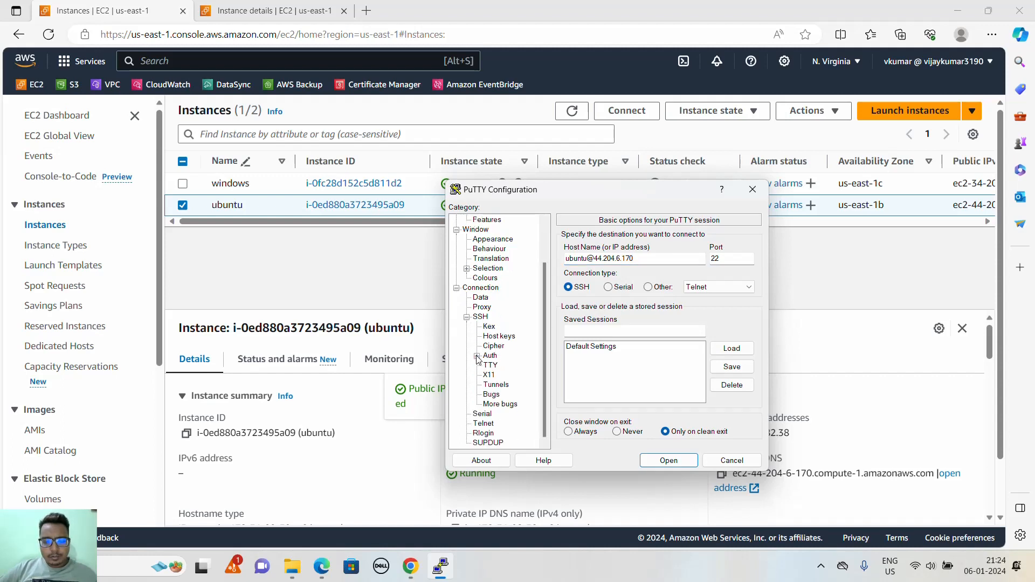
click(477, 357)
click(510, 367)
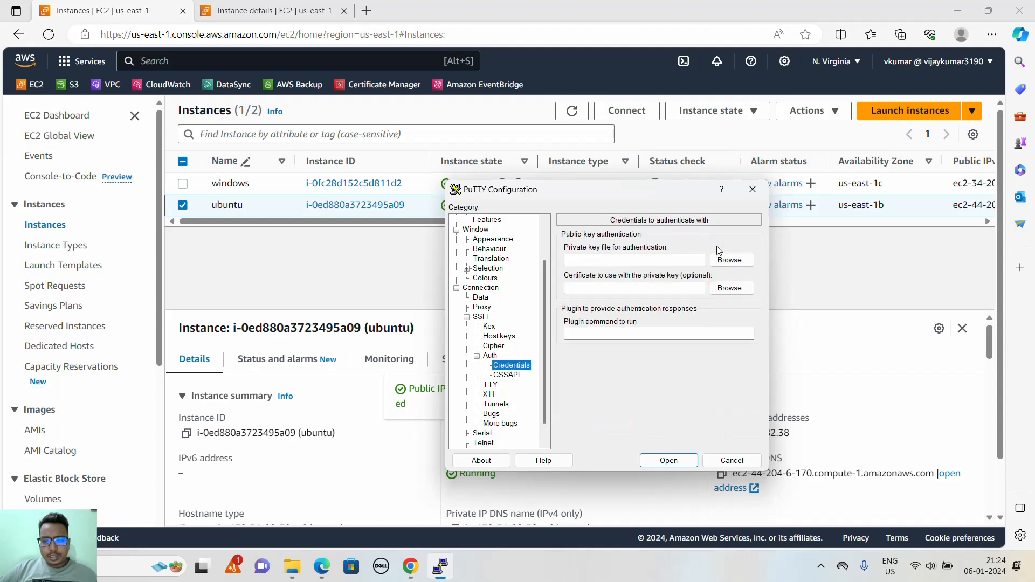
click(731, 260)
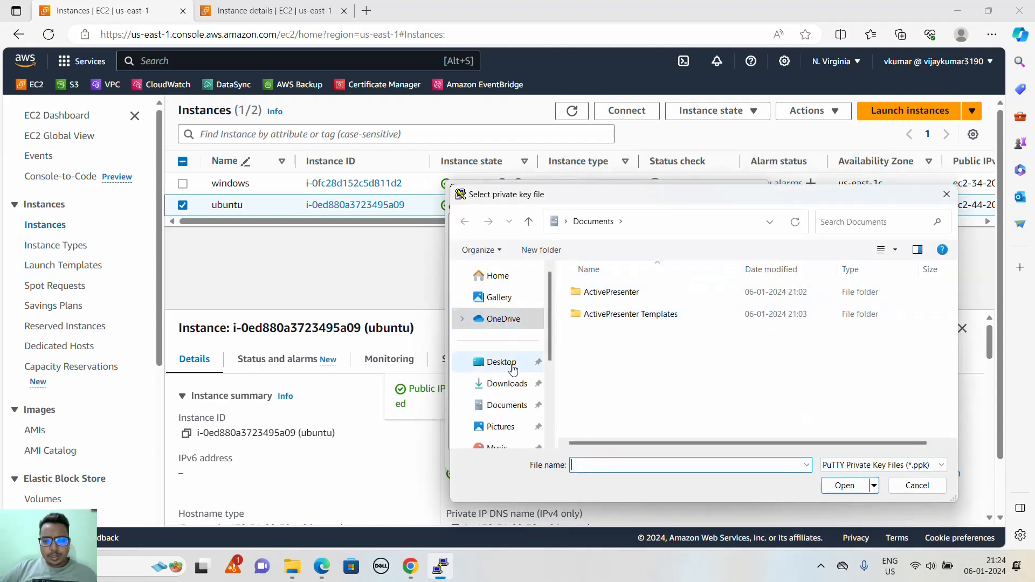
click(507, 362)
click(507, 383)
double_click(595, 306)
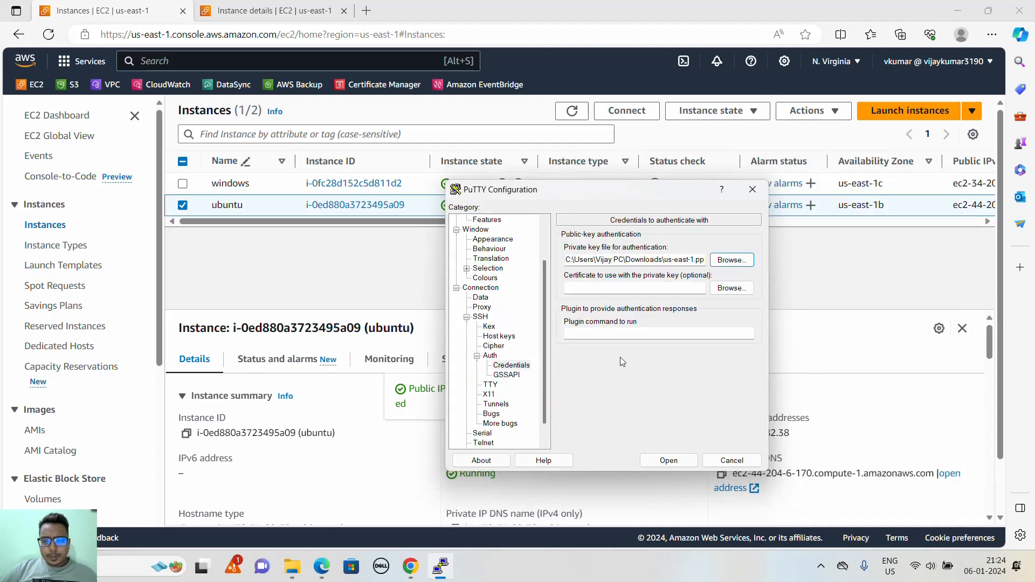
click(668, 460)
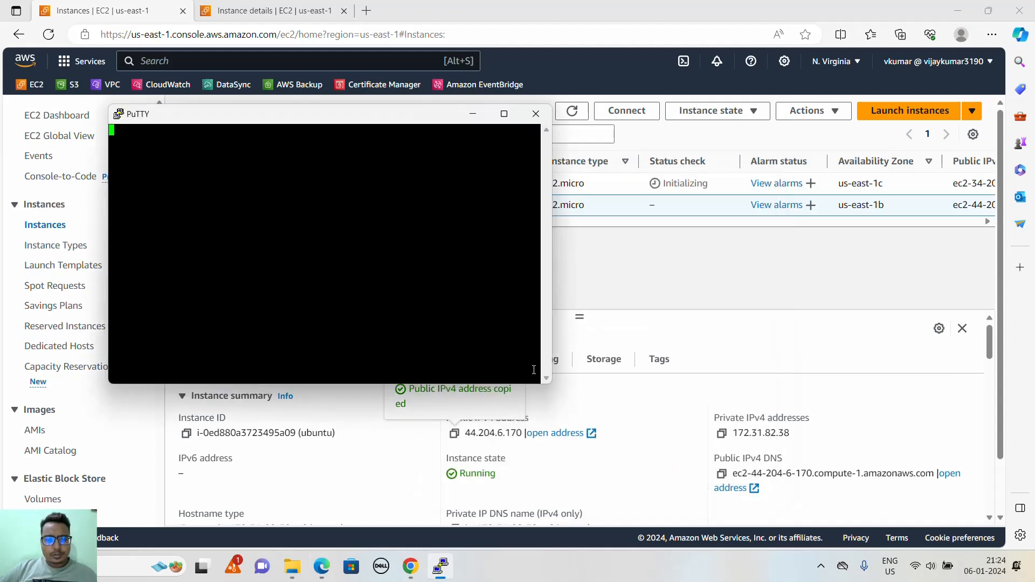
click(371, 410)
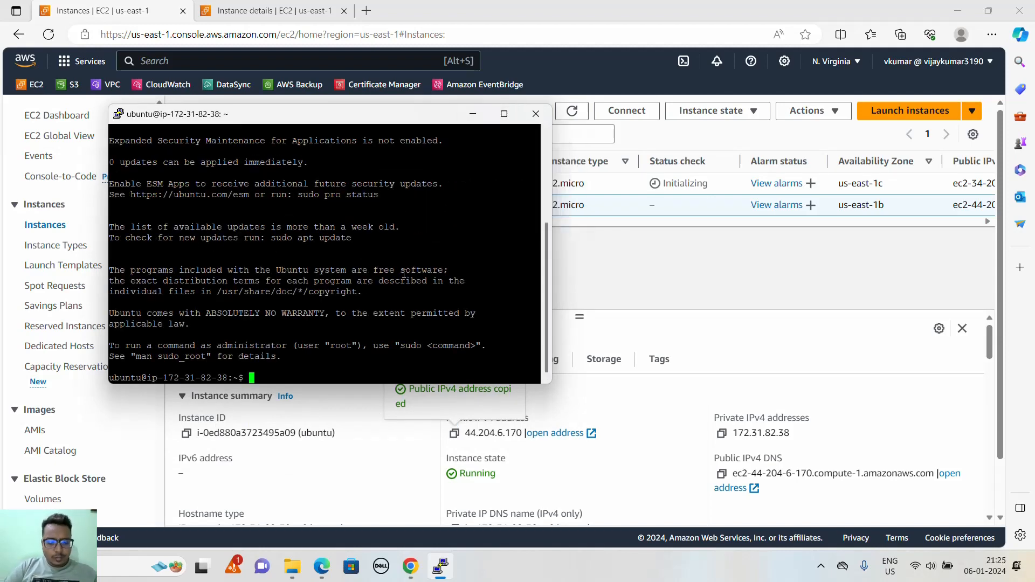
- Switch to the root user with sudo su and go to its home directory with cd
text(o su)
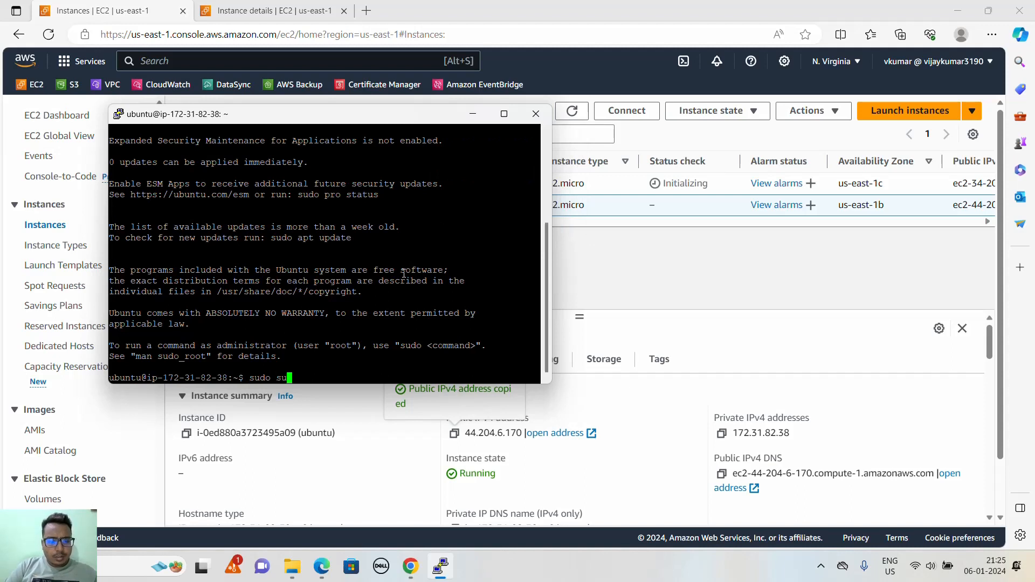
key(Return)
text(cd)
key(Return)
key(Return)
key(Return)
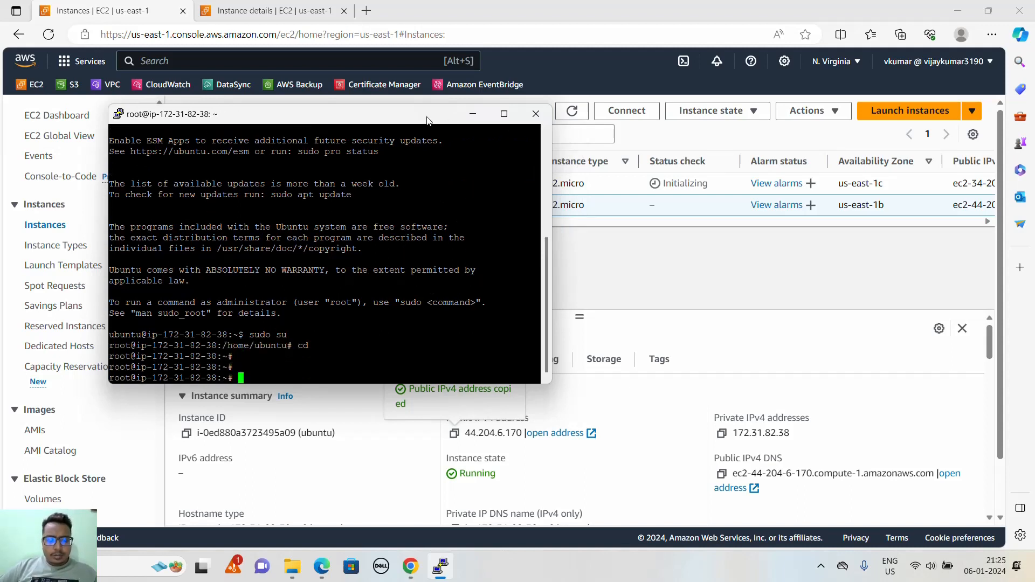
- Change the terminal font of the running PuTTY session to Courier New, Bold, size 12
drag(426, 119, 477, 88)
right_click(468, 88)
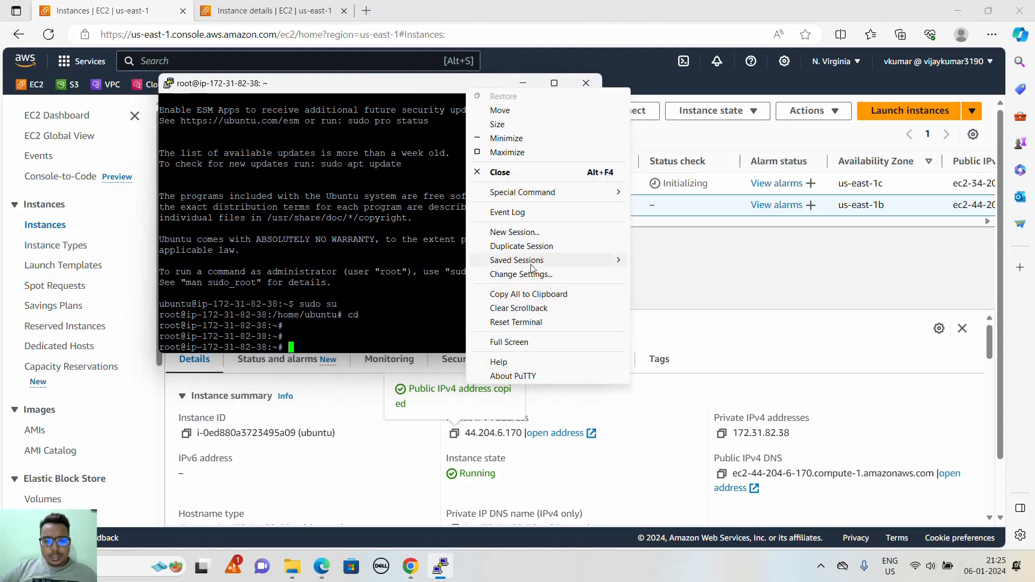
click(510, 274)
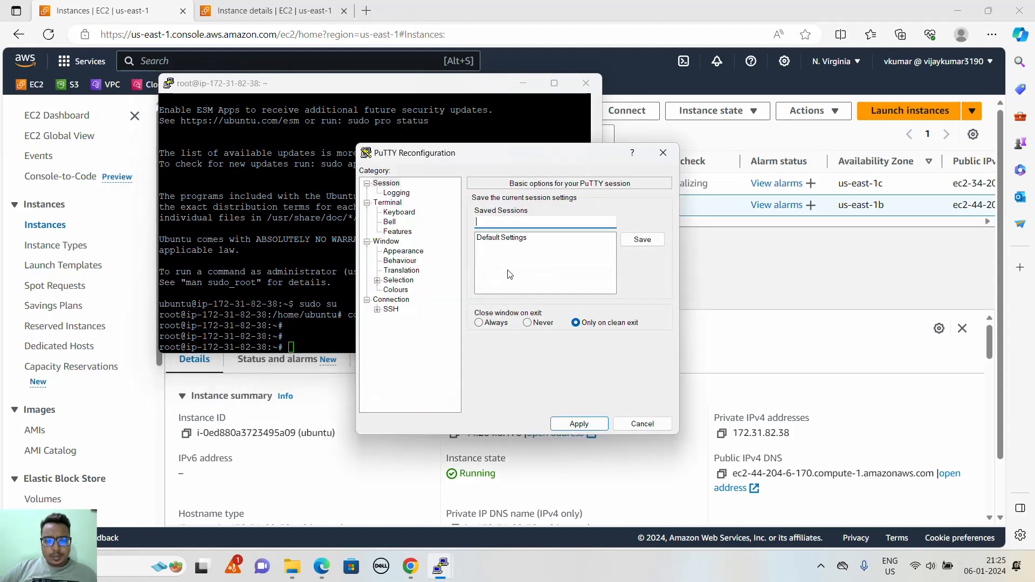
click(402, 252)
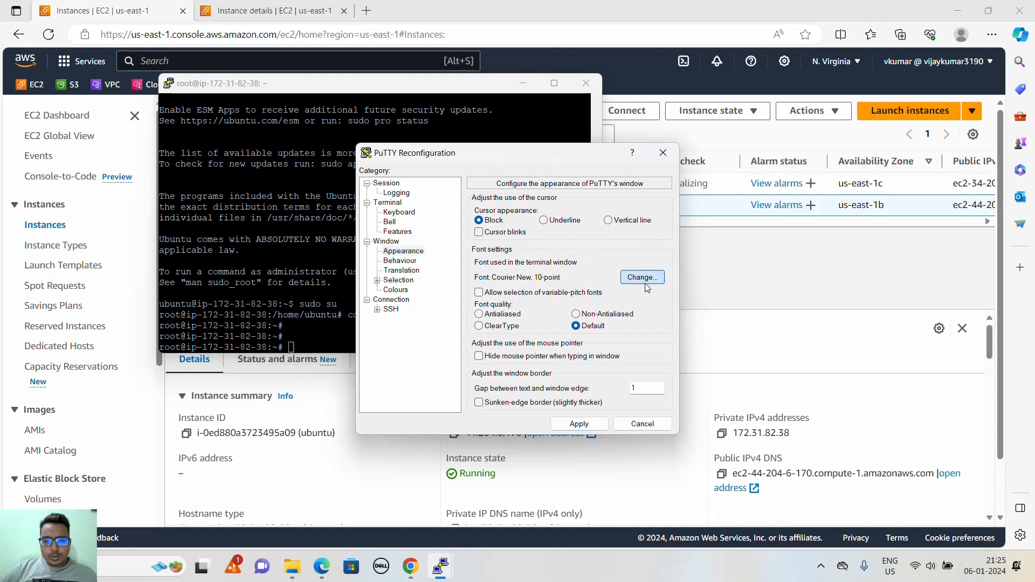
click(635, 282)
click(598, 293)
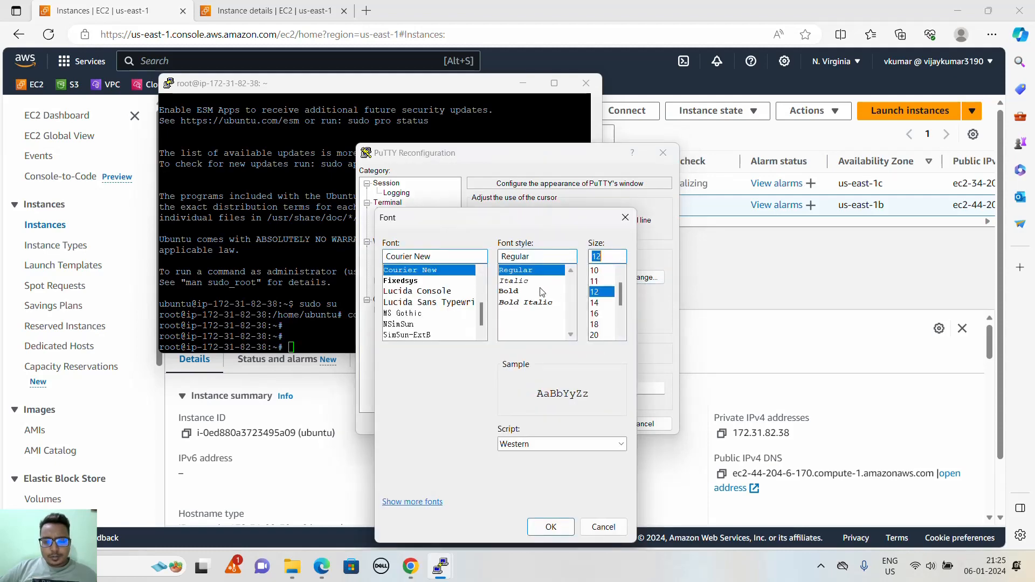
click(516, 294)
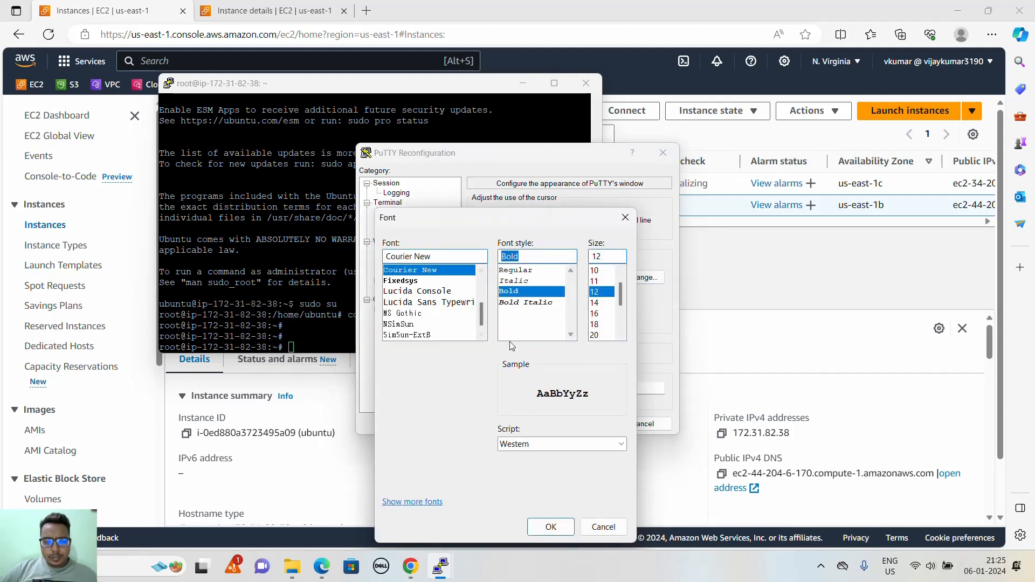
click(551, 527)
- Enable the use of system colours for the PuTTY terminal and apply the changed session settings
click(398, 290)
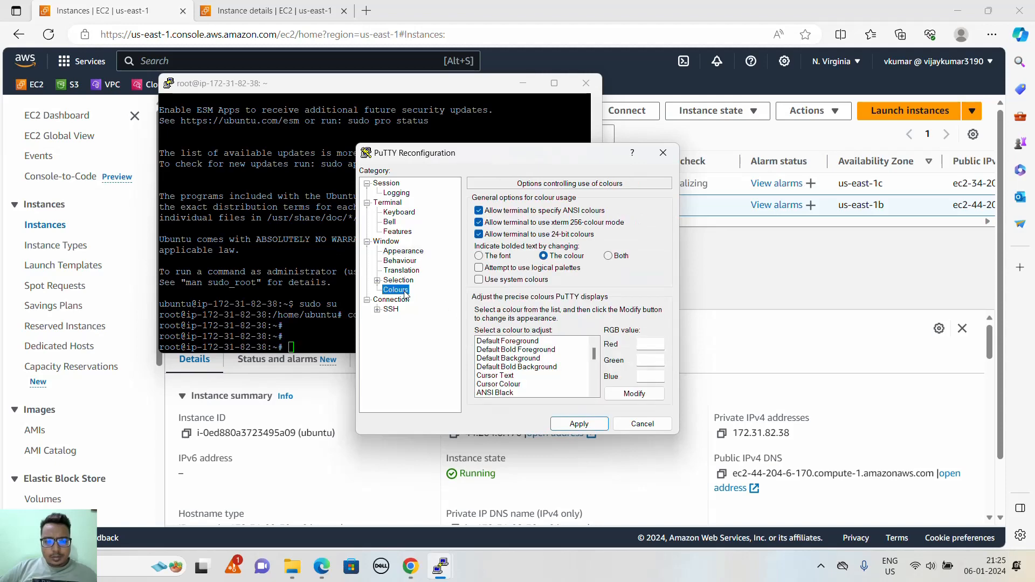
click(479, 279)
click(572, 426)
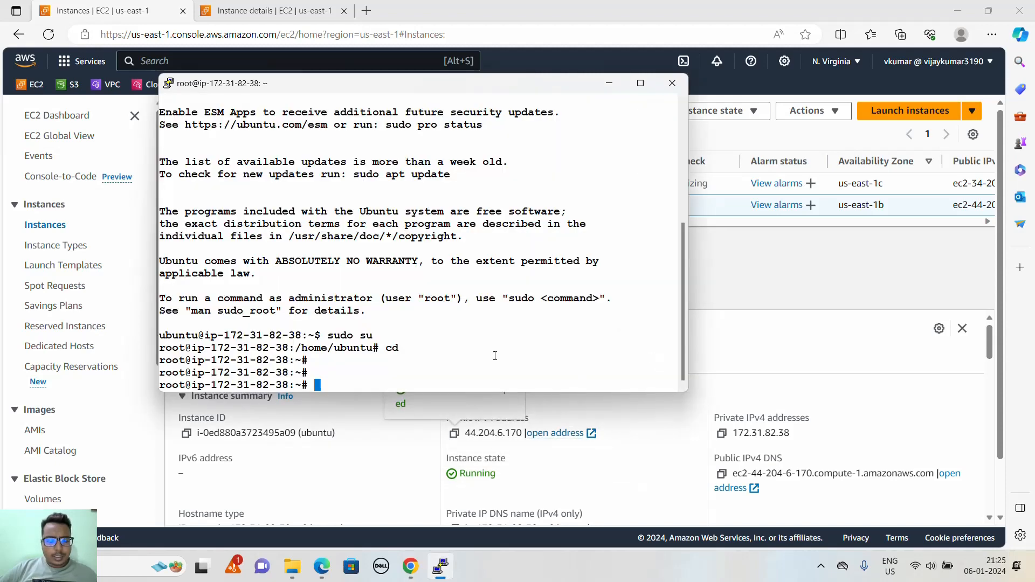
key(Return)
key(Return)
key(Return)
key(Return)
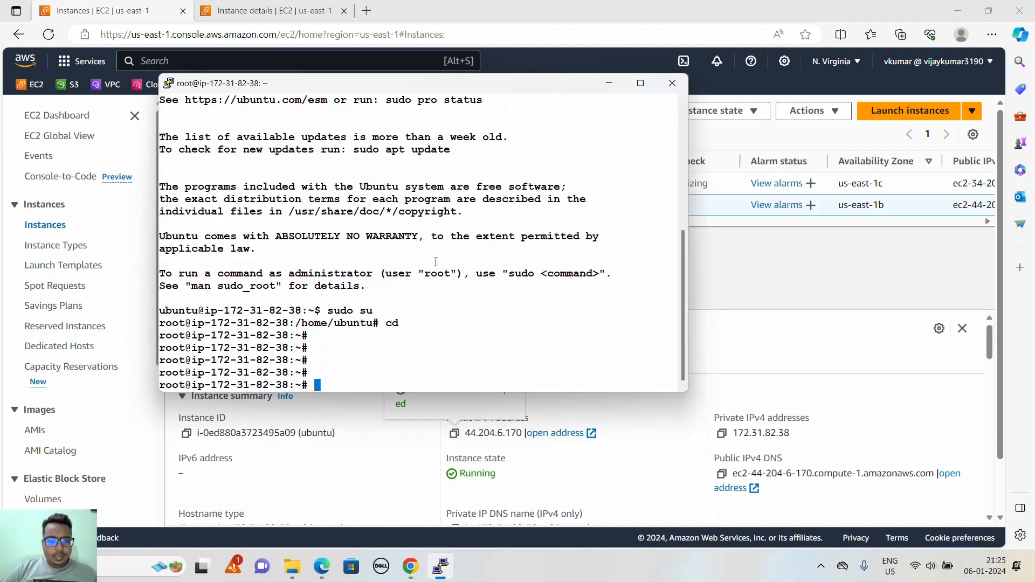
- Select only the windows instance in the EC2 instances list and open its Get Windows password page
click(747, 263)
click(628, 190)
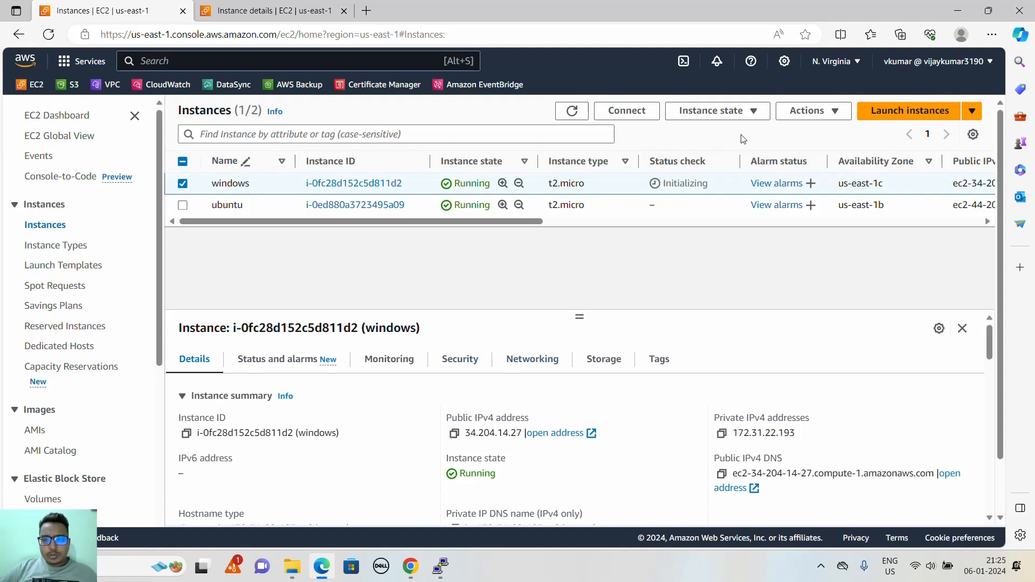
click(819, 114)
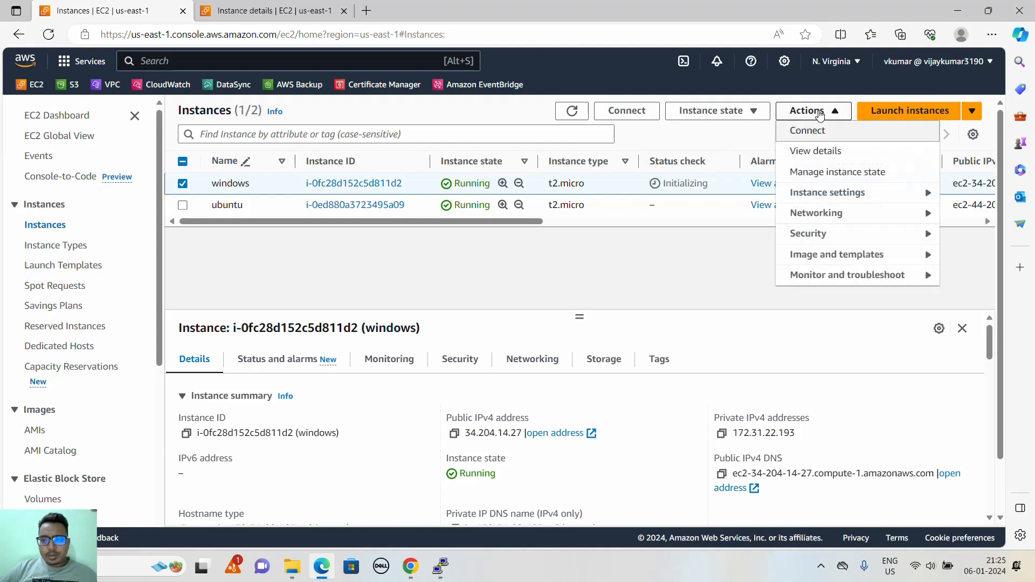
click(821, 239)
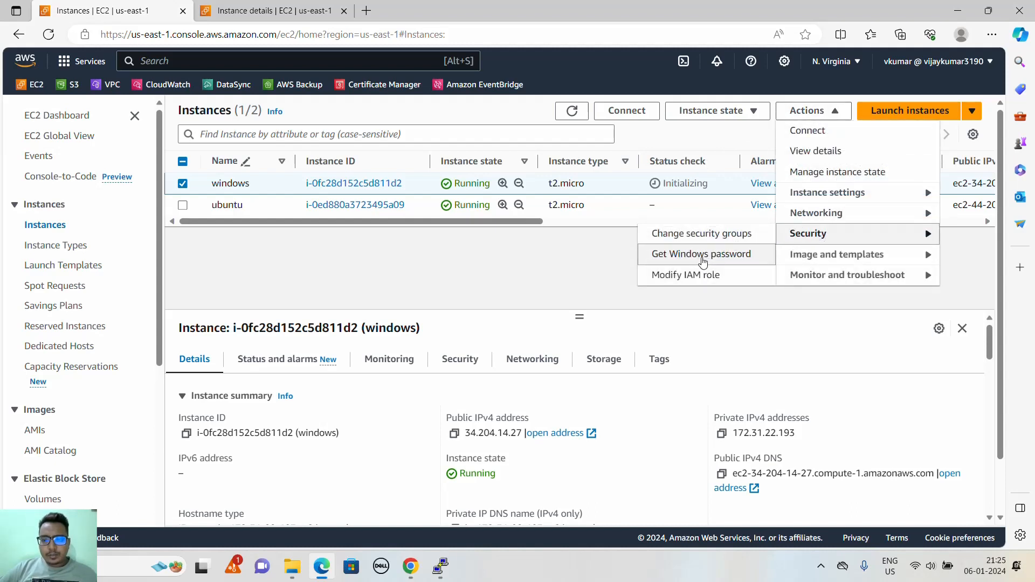
click(685, 263)
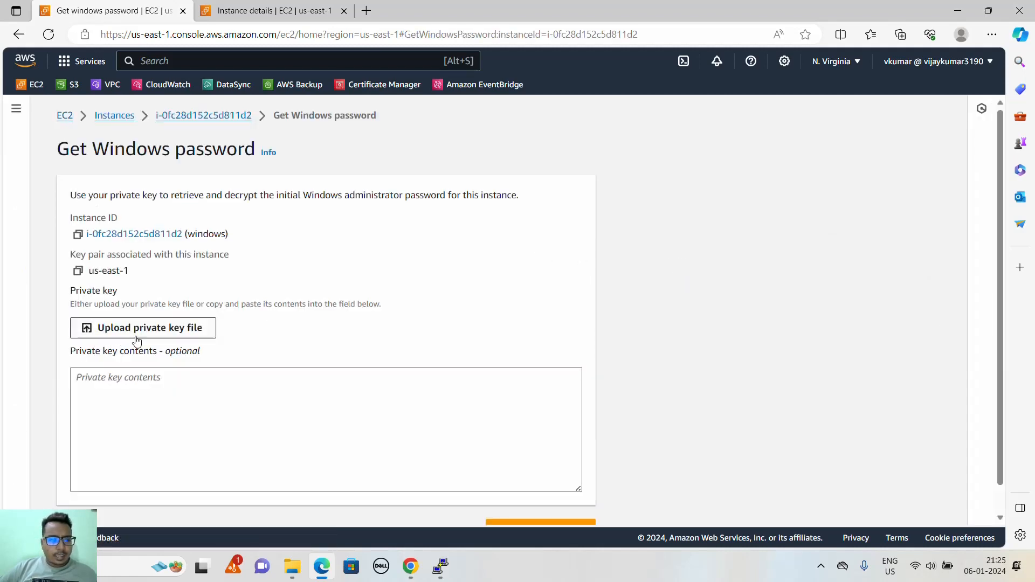
- Upload the private key file us-east-1.pem from Downloads and decrypt the Windows instance's administrator password
click(145, 338)
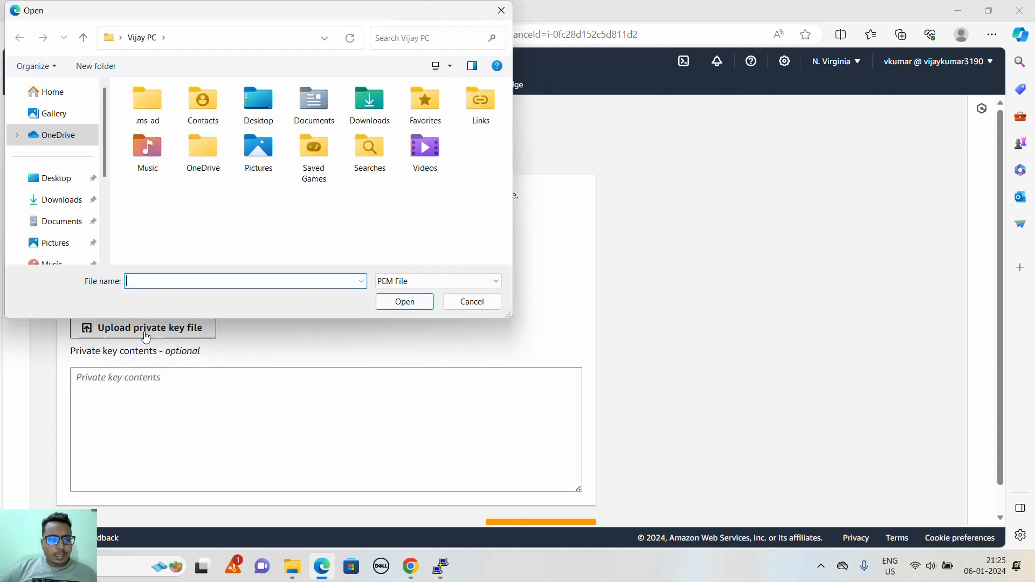
click(55, 201)
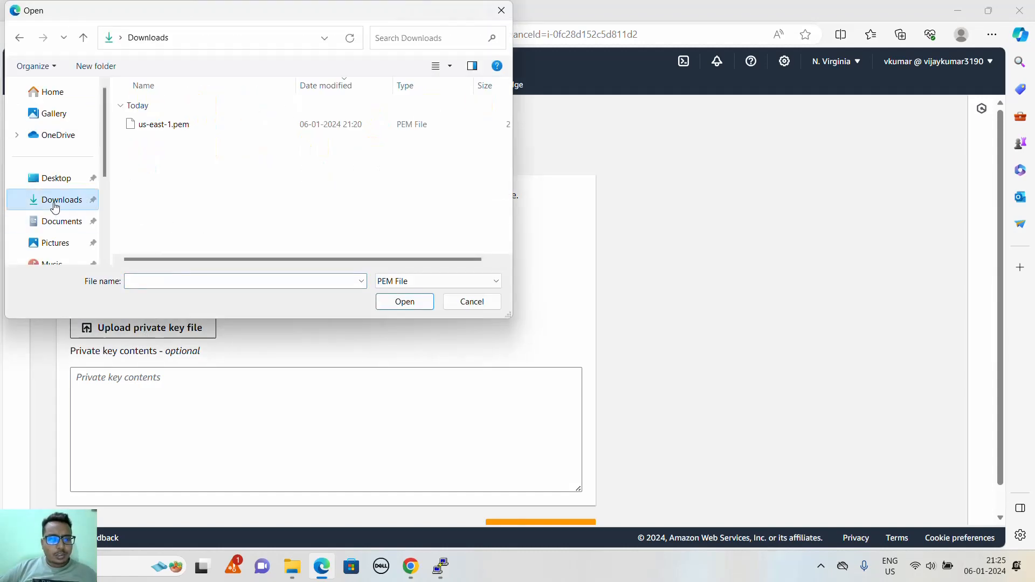
double_click(164, 125)
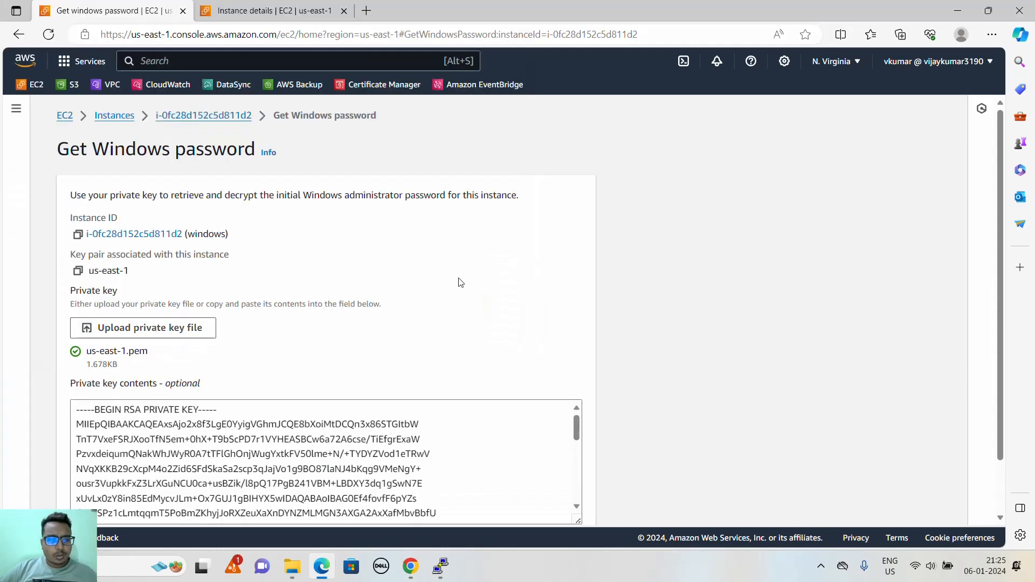
scroll(459, 285, down, 2)
click(546, 499)
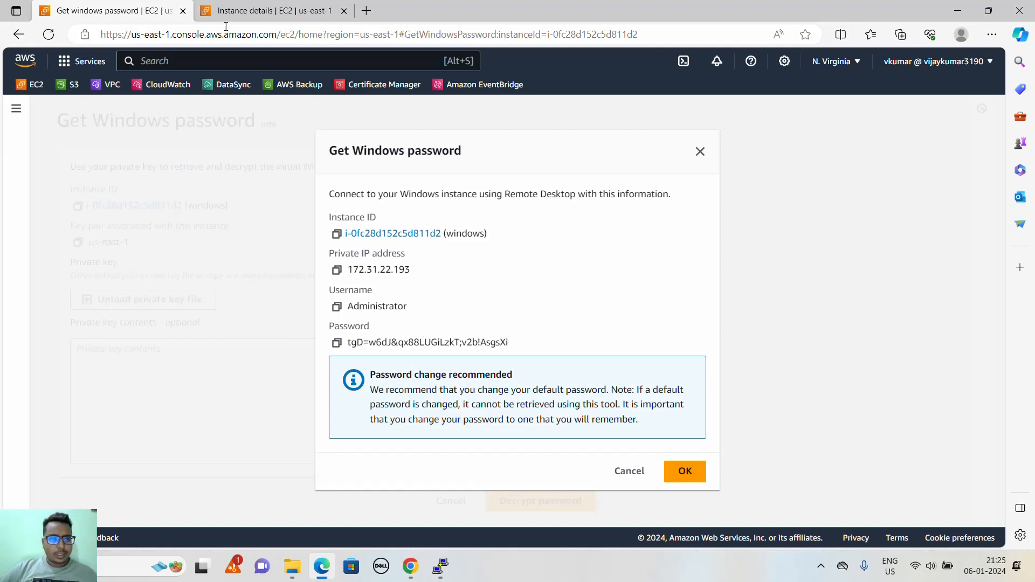
- Copy the public IPv4 address of the windows instance from the networking section of its instance details page
click(263, 11)
scroll(330, 260, up, 5)
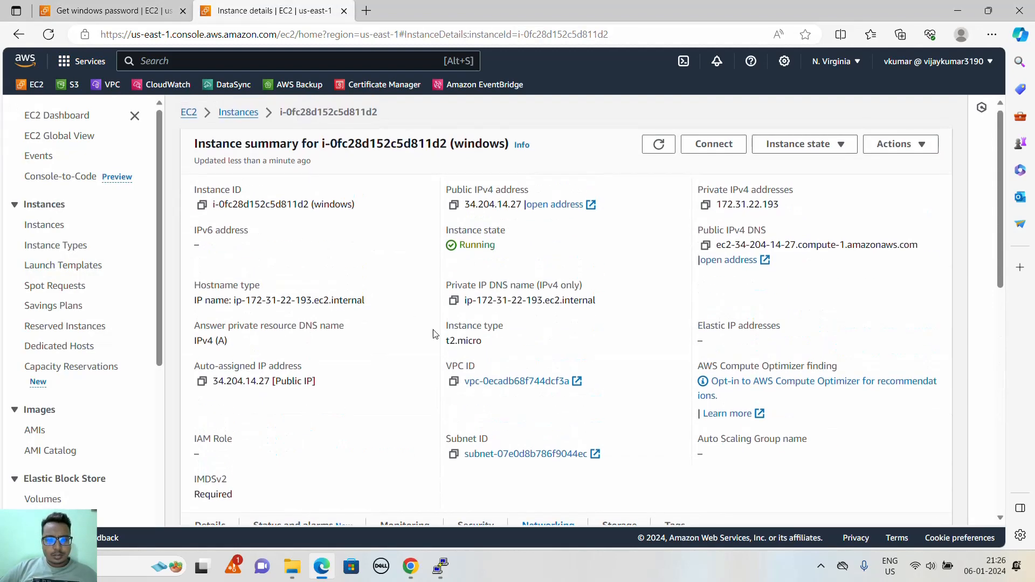
scroll(435, 333, down, 3)
click(202, 402)
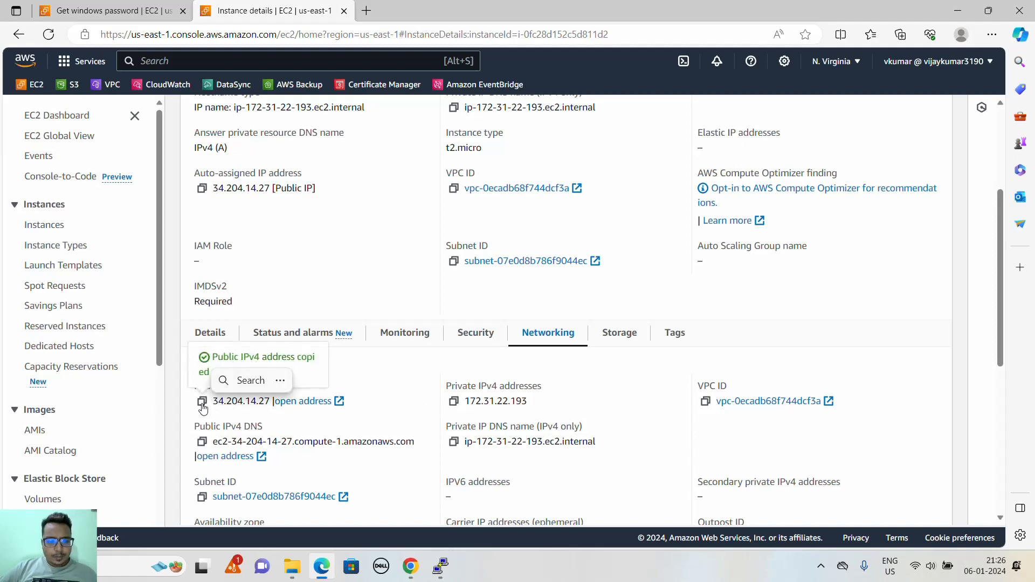
- Launch Remote Desktop Connection with mstsc and connect to the Windows instance at 34.204.14.27
click(143, 566)
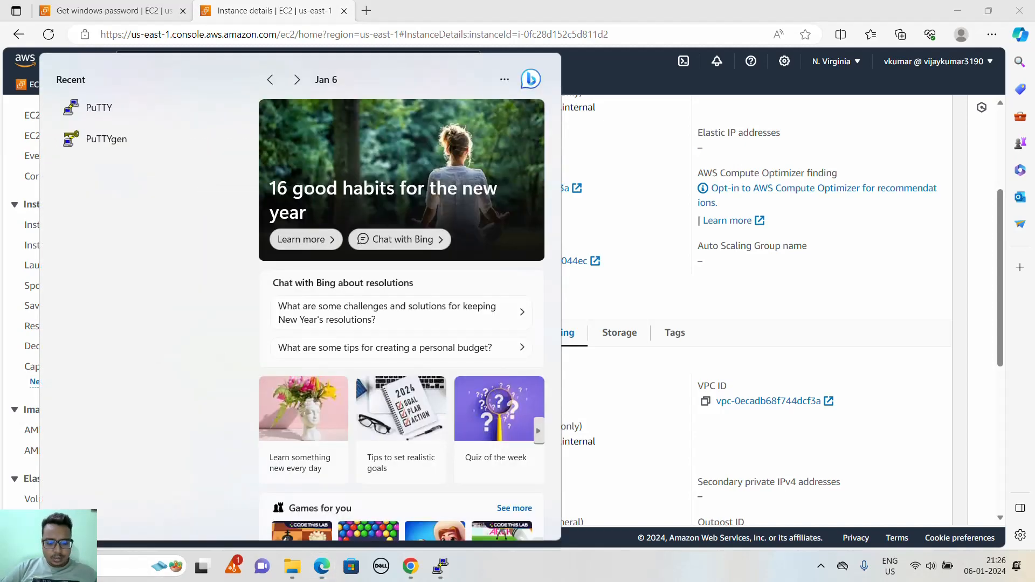
text(mss)
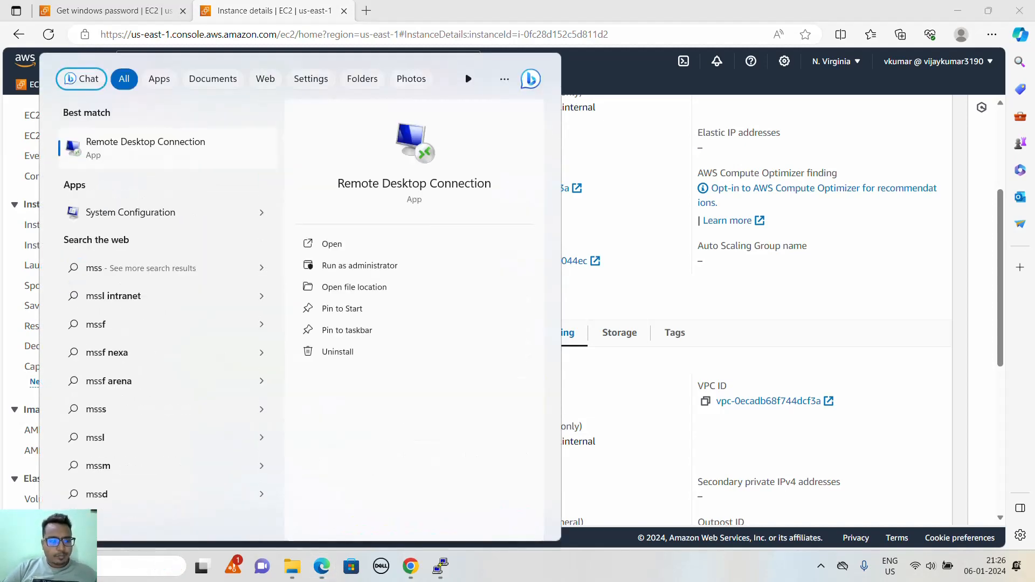
key(BackSpace)
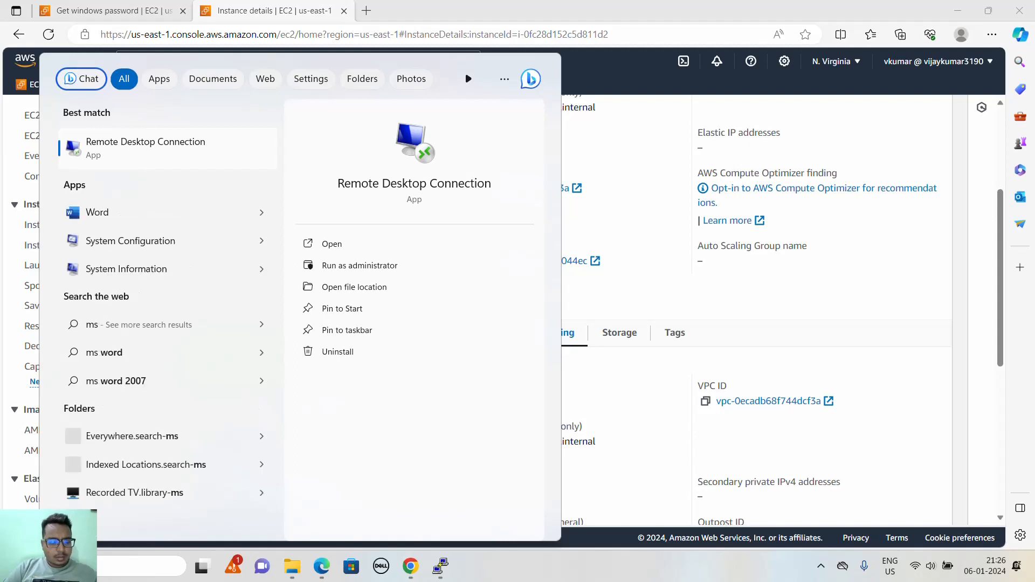
text(tsc)
key(Return)
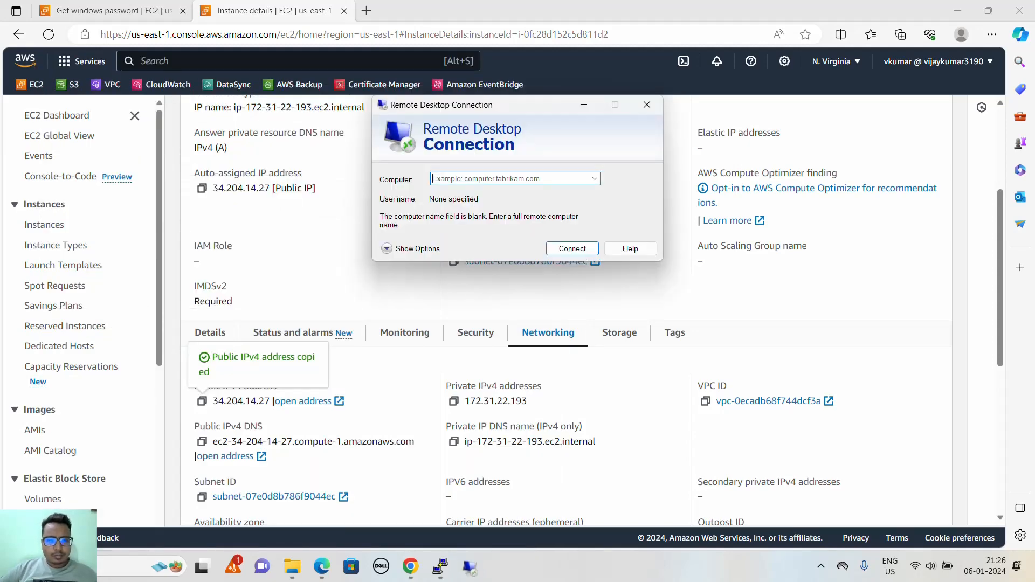
text(34.204.14.27)
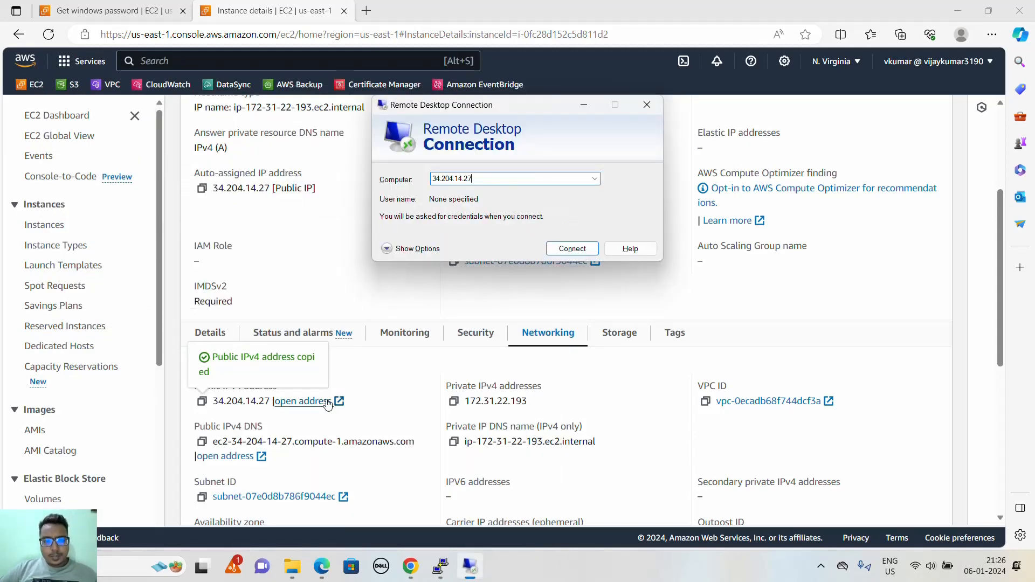
click(572, 248)
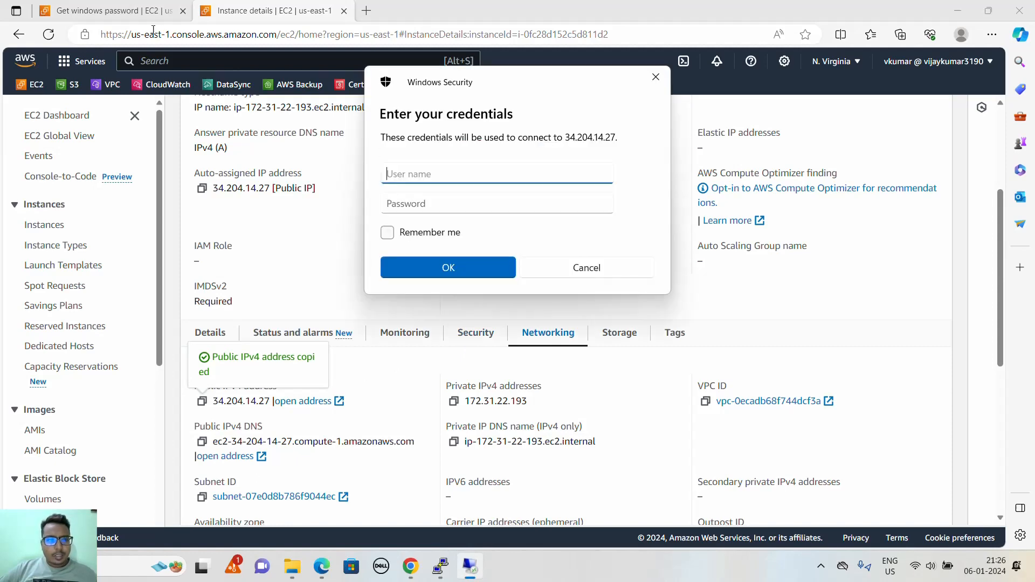
- Copy the username Administrator from the decrypted Windows credentials into the Remote Desktop username field
click(137, 12)
click(338, 308)
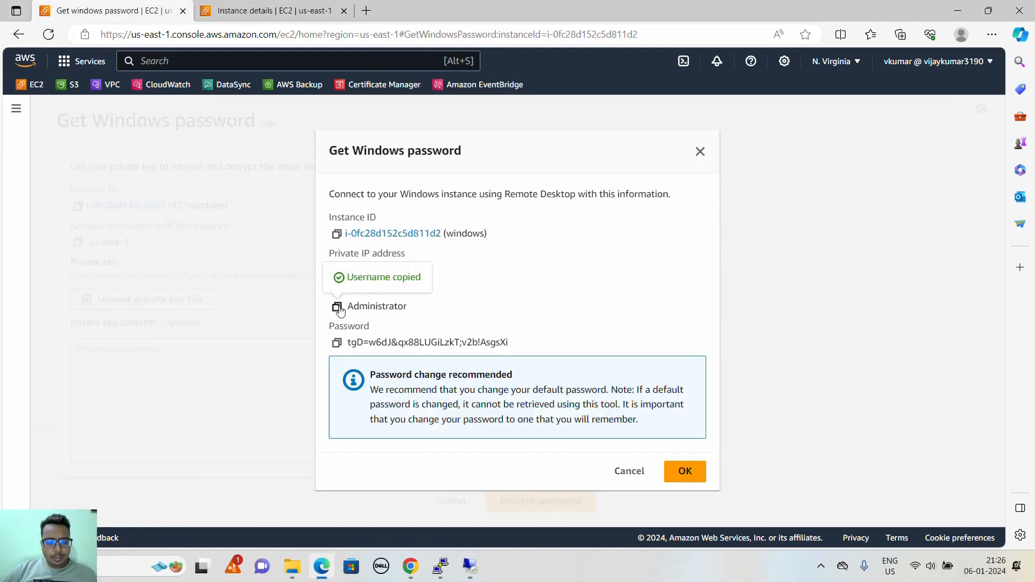
key(alt+Tab)
key(ctrl+v)
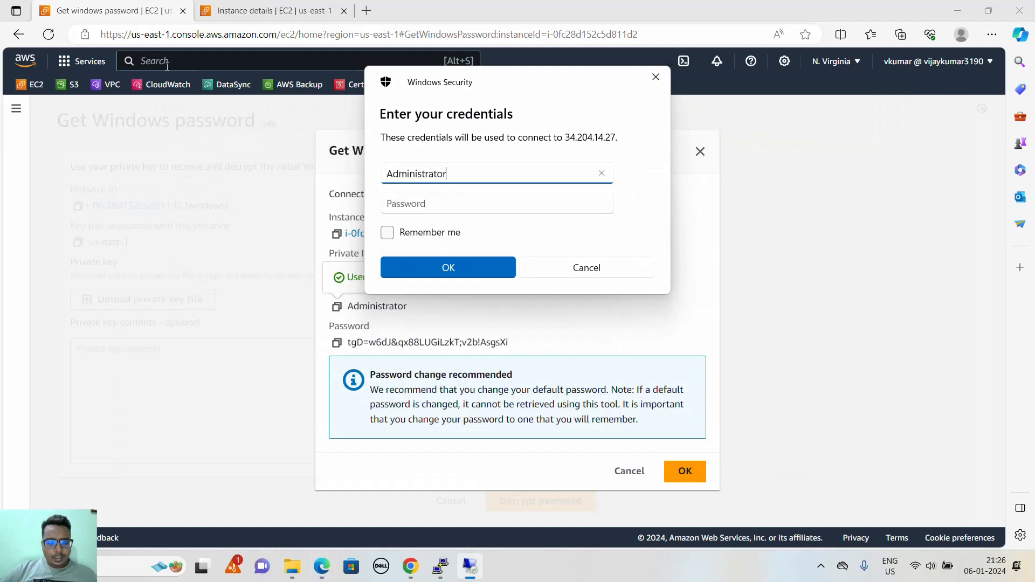
- Copy the decrypted Windows password into the Remote Desktop password field, submit the credentials and proceed with the connection
key(alt+Tab)
click(336, 342)
key(alt+Tab)
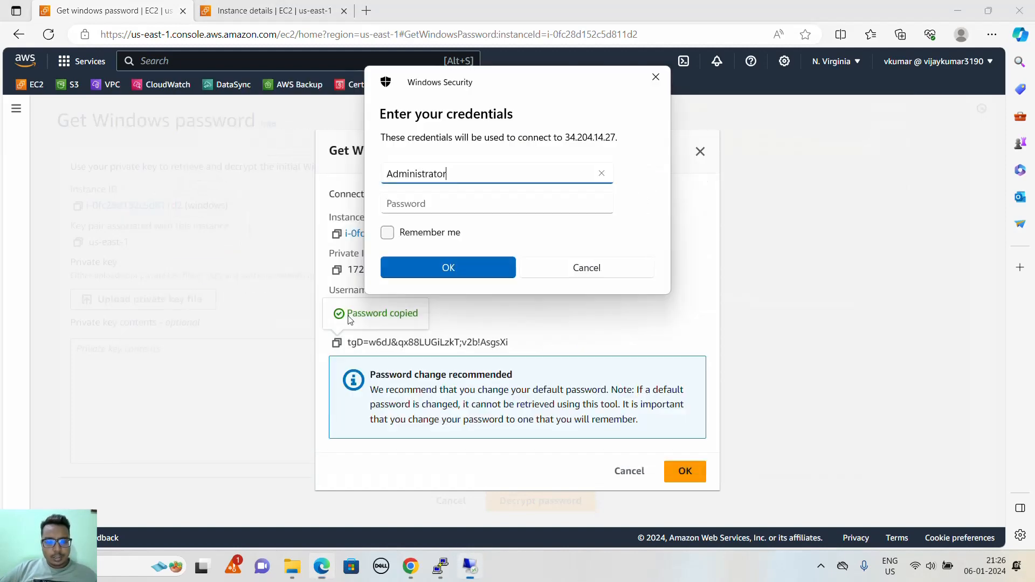
click(410, 204)
key(ctrl+v)
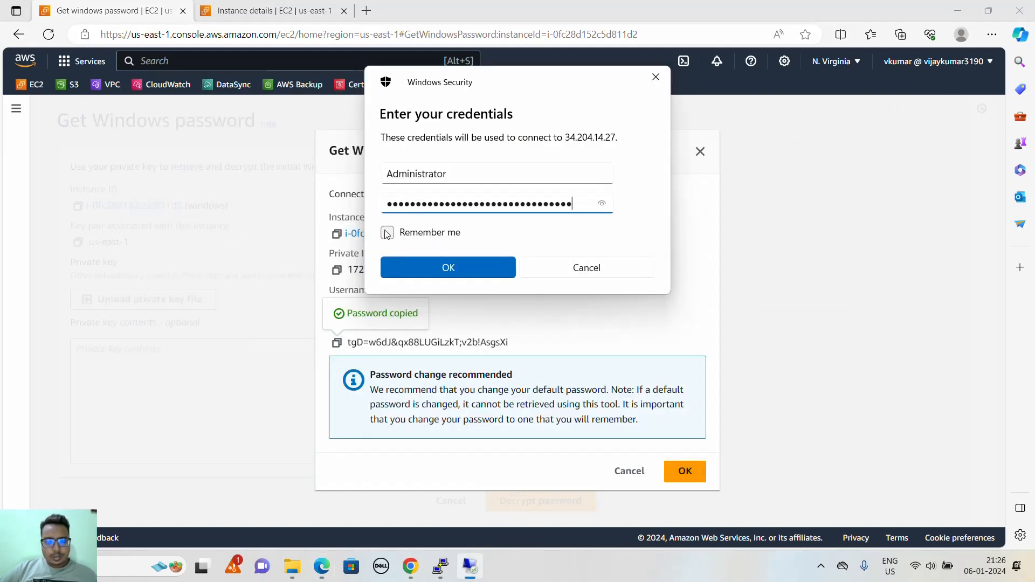
click(423, 266)
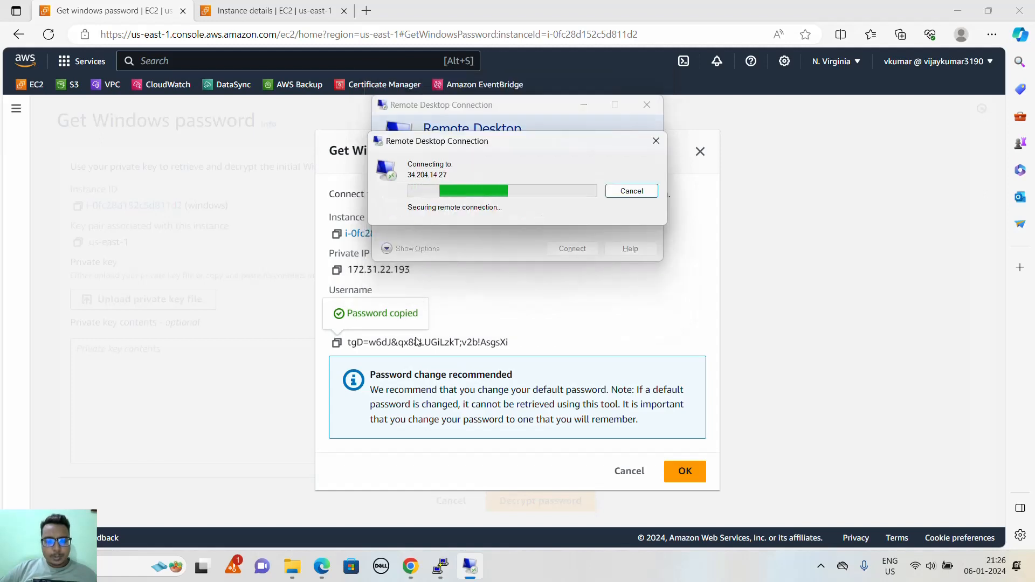
click(547, 296)
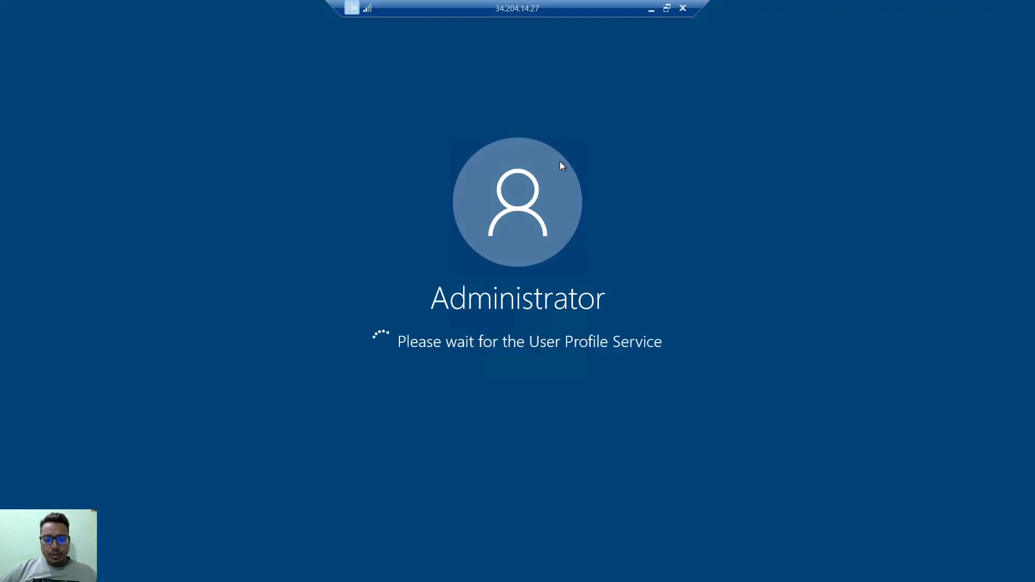
- Minimize the remote desktop session and open the Elastic Block Store Volumes page from the EC2 console in a new browser tab
click(651, 8)
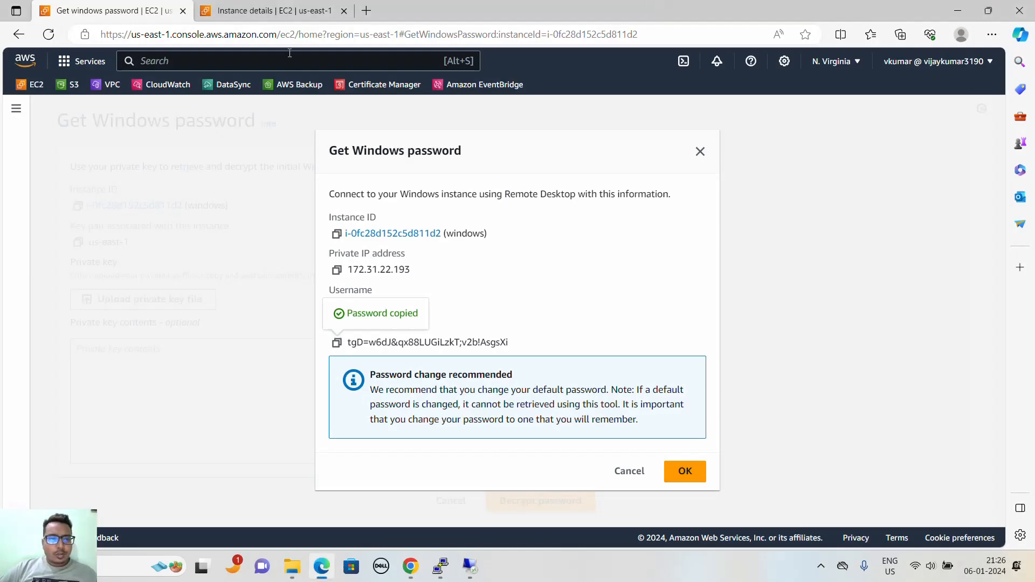
click(275, 10)
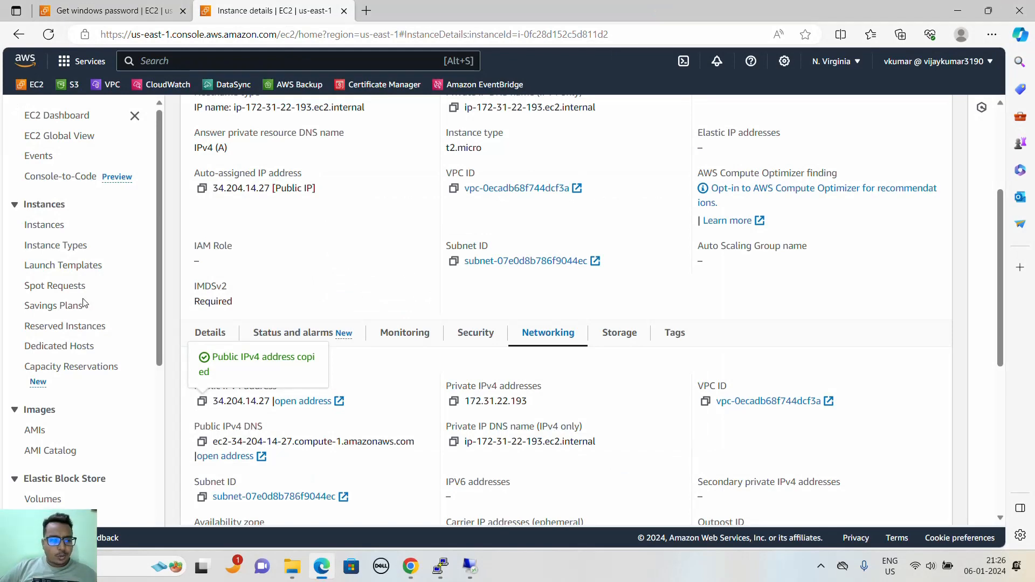
scroll(81, 294, down, 4)
scroll(79, 255, up, 4)
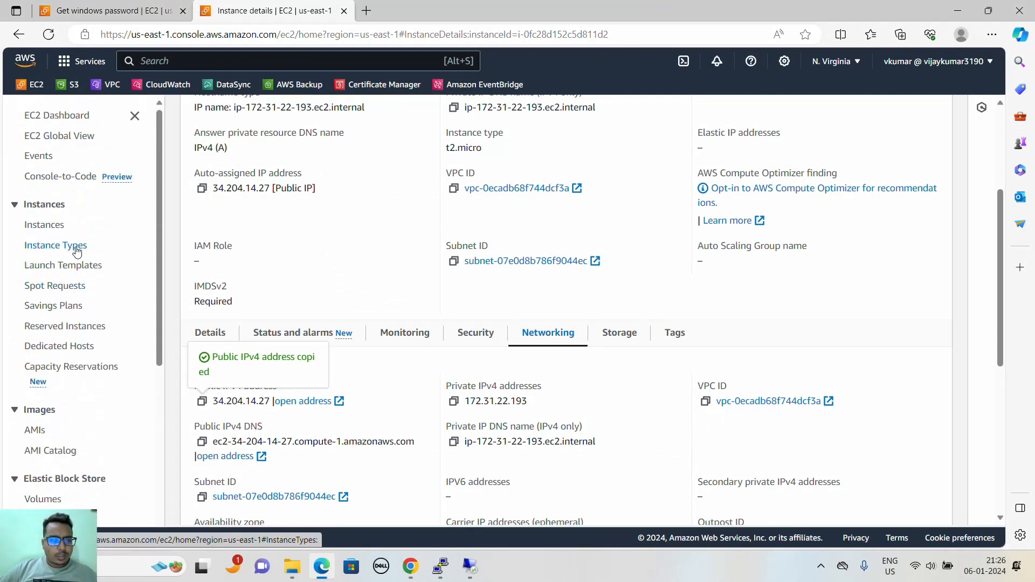
scroll(71, 266, down, 3)
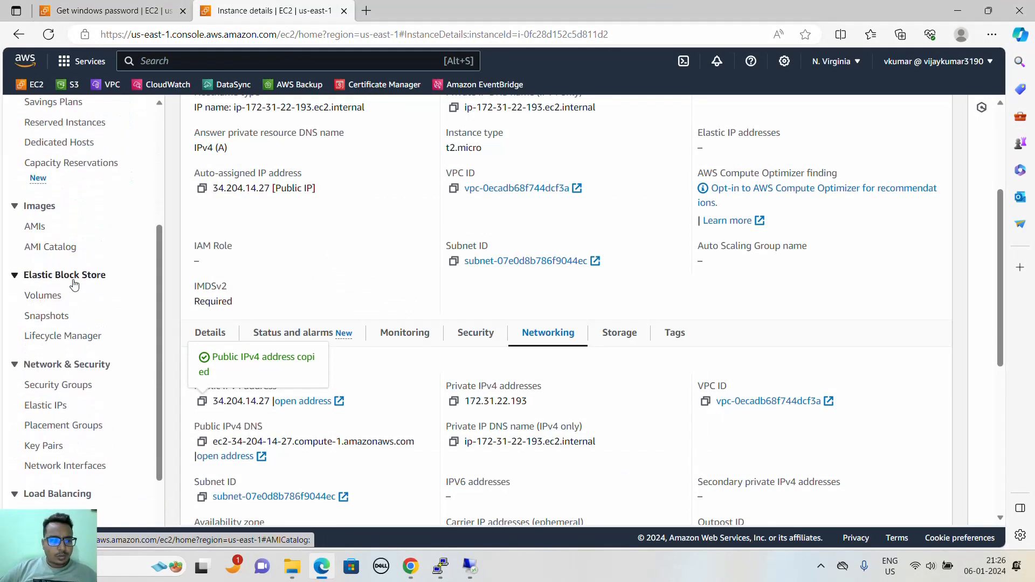
middle_click(44, 299)
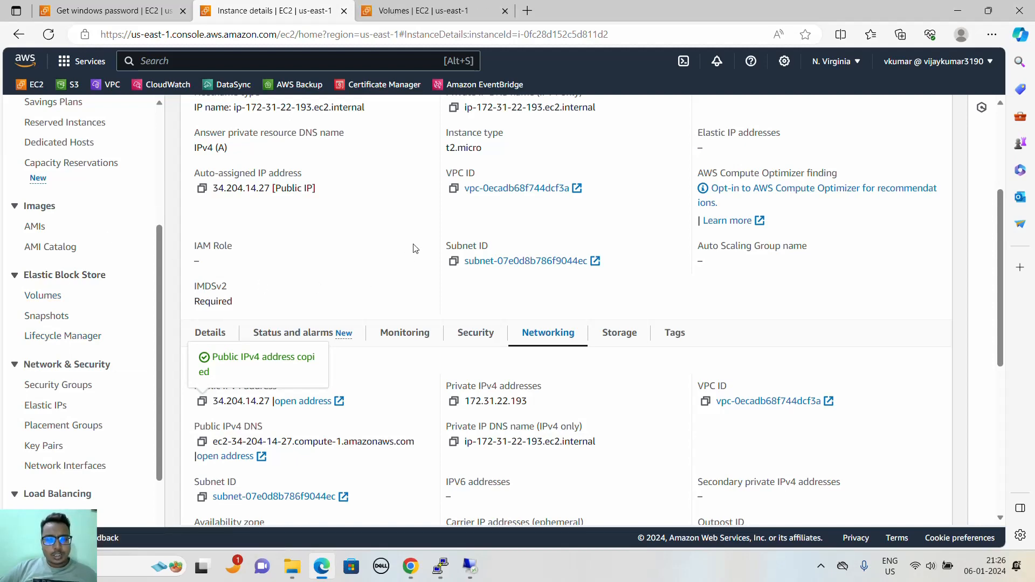
click(460, 14)
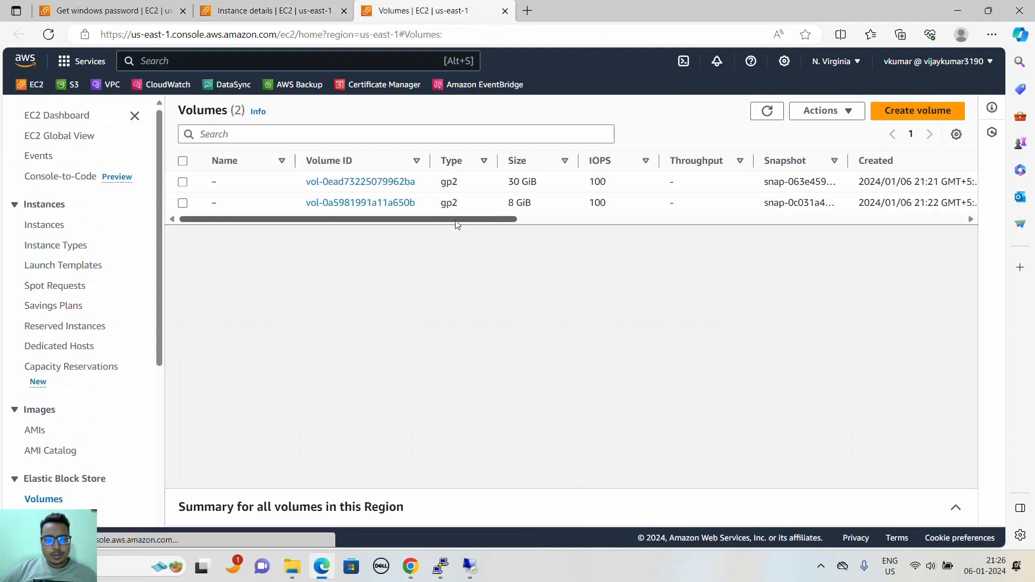
drag(473, 216, 374, 238)
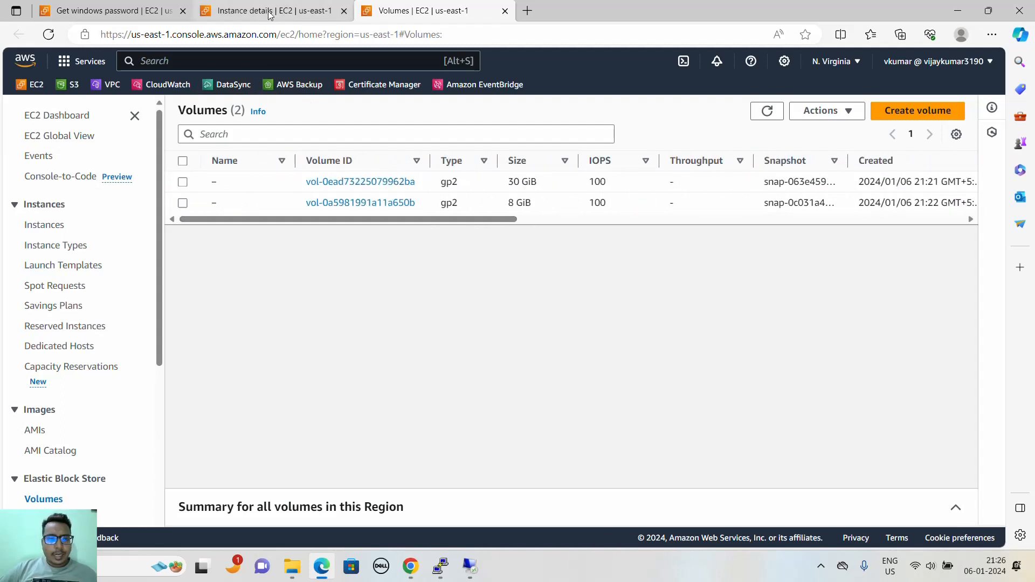
click(472, 567)
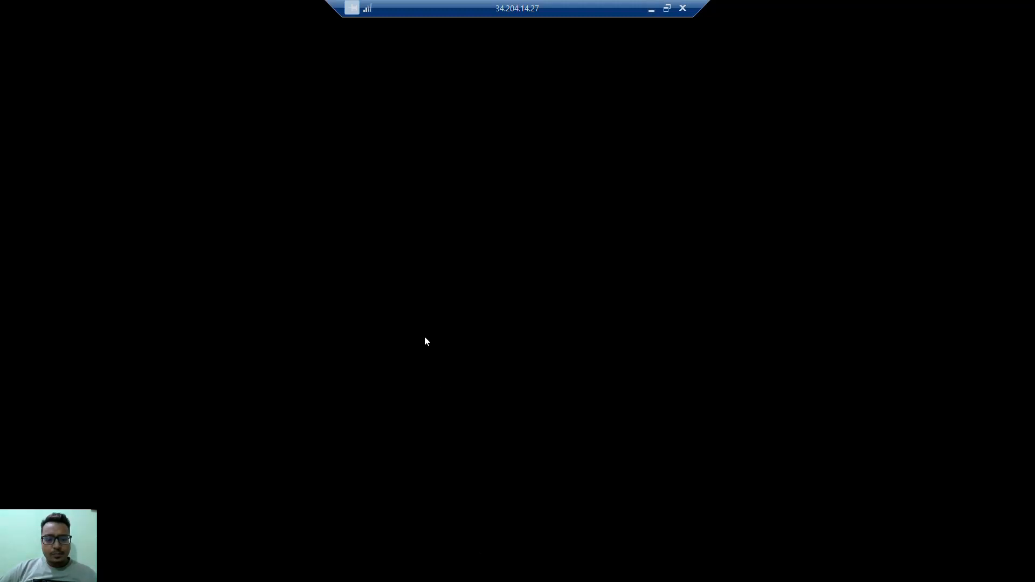
click(651, 8)
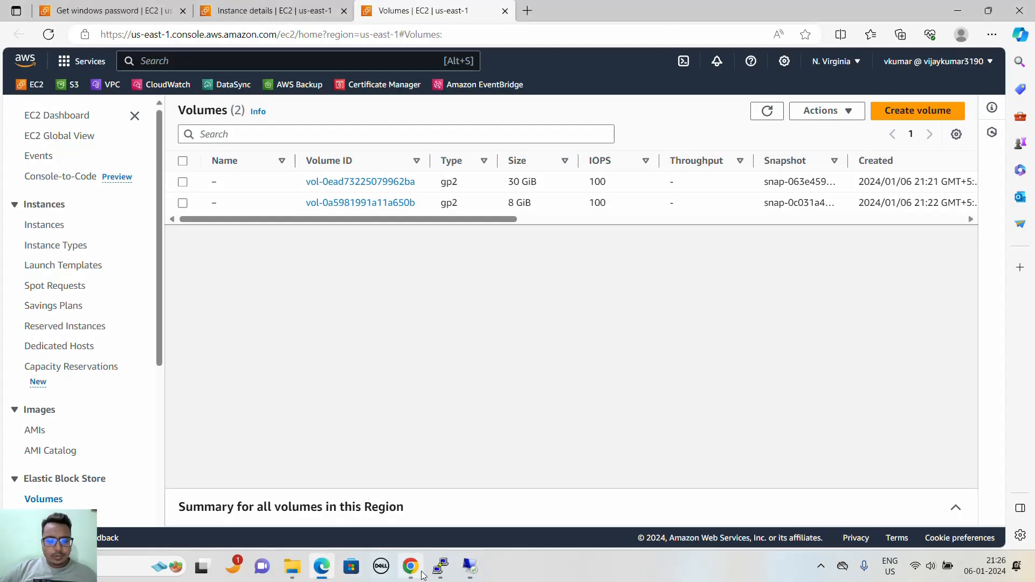
- Switch to the PuTTY session, run df -kh on the Ubuntu instance, and examine the size and usage of the root filesystem
click(440, 566)
text(df )
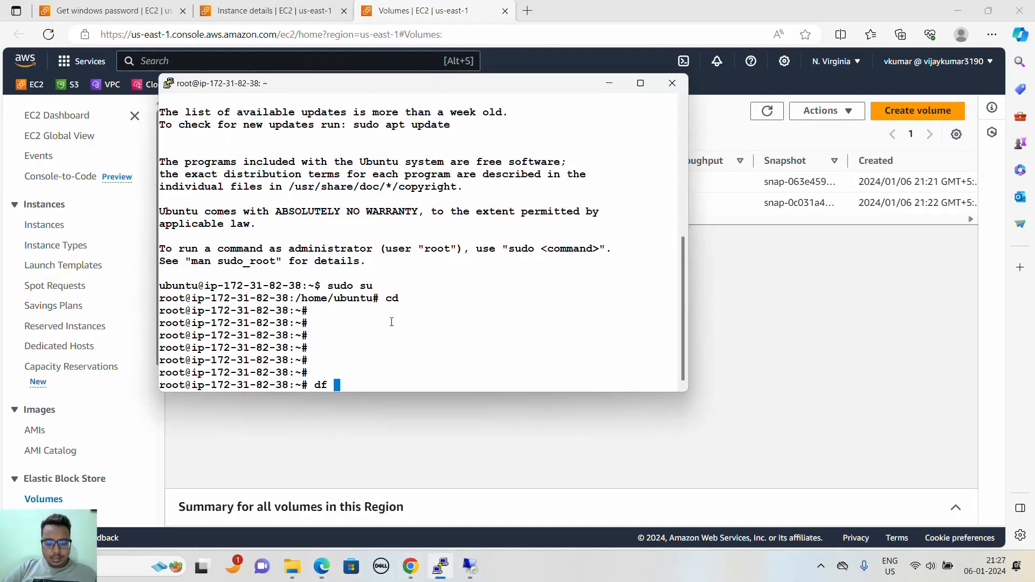
text(-kh)
key(Return)
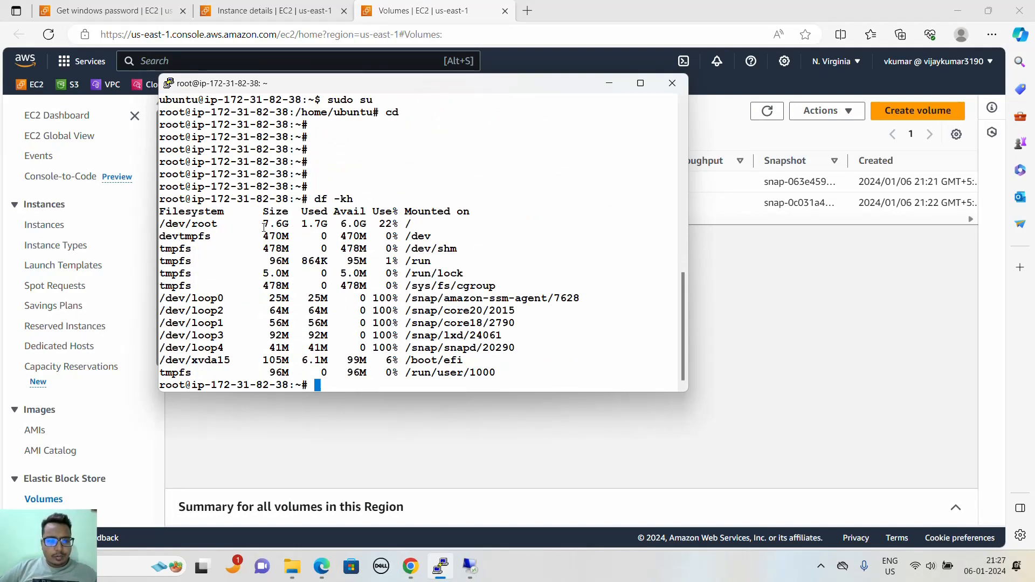
drag(264, 226, 420, 225)
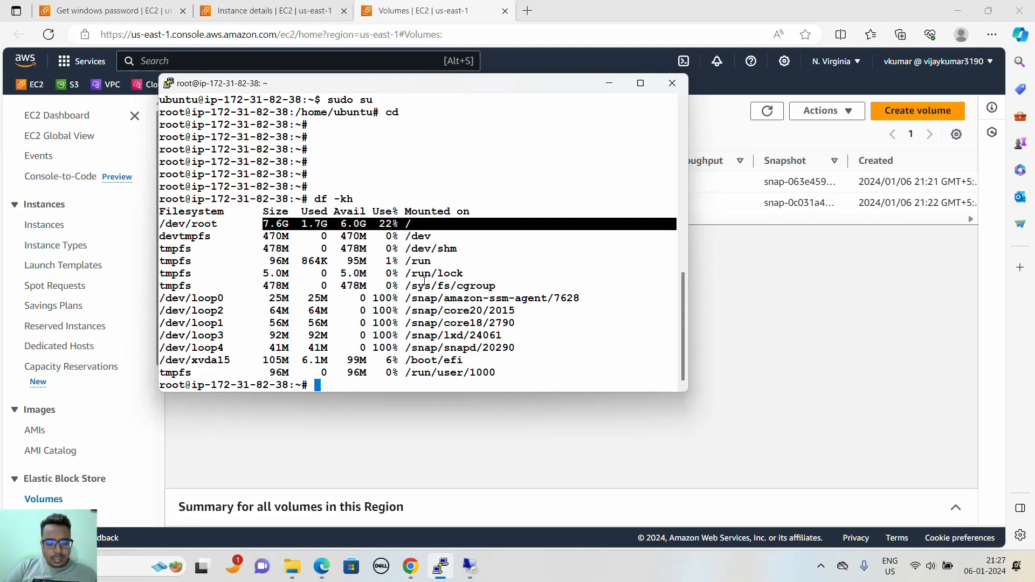
- Run lsblk on the Ubuntu instance and examine the size and mount point of the root partition xvda1
text(lsblk)
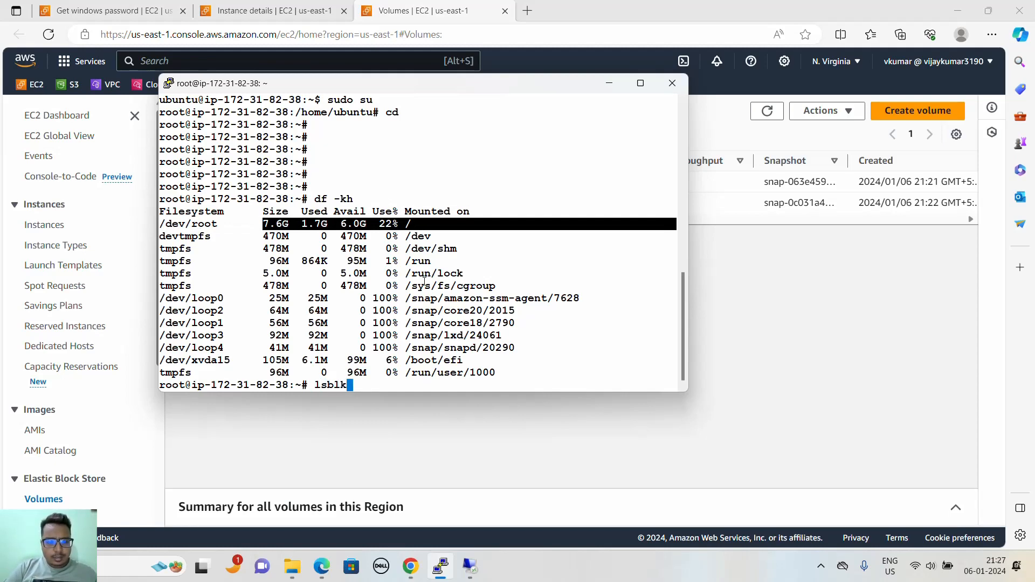
key(Return)
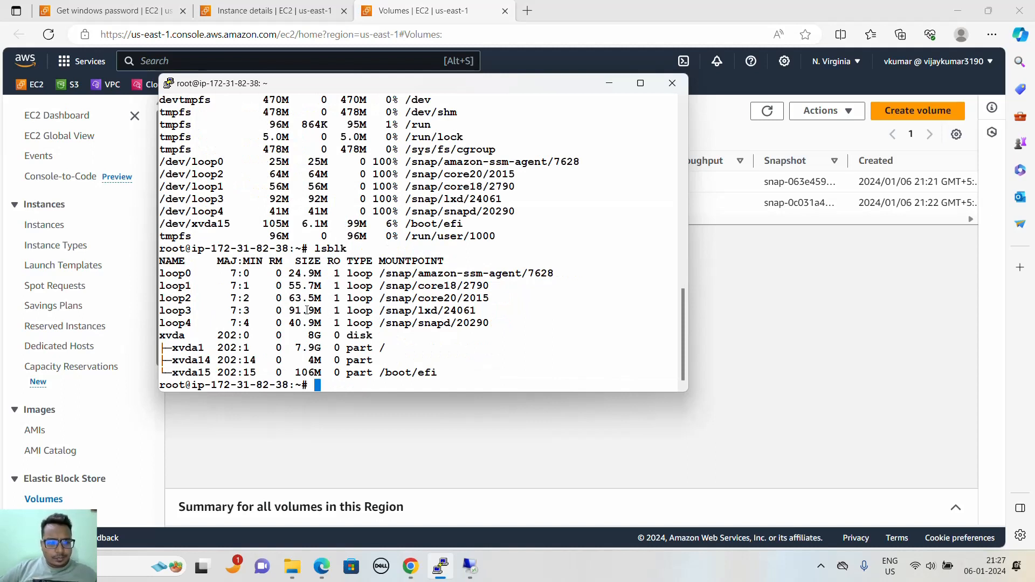
drag(166, 347, 379, 346)
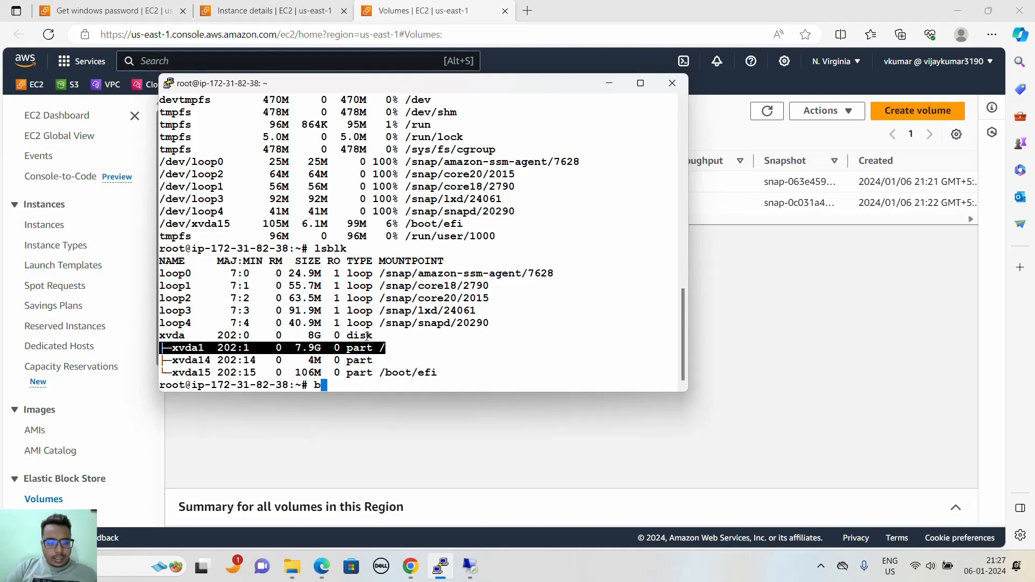
- Run blkid on the Ubuntu instance and examine the entries for the xvda1, xvda15 and loop devices
text(lkid)
key(Return)
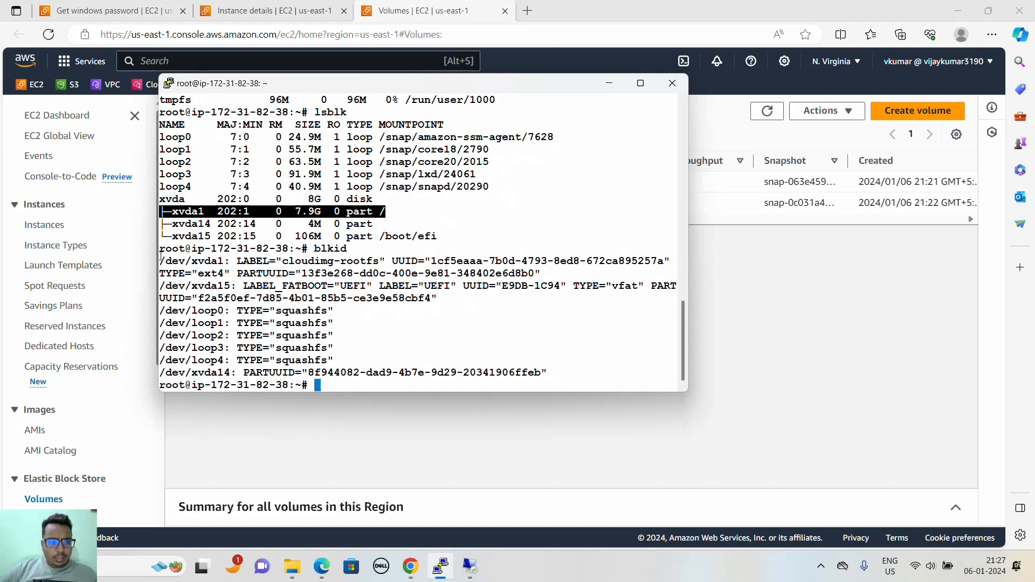
drag(161, 258, 227, 261)
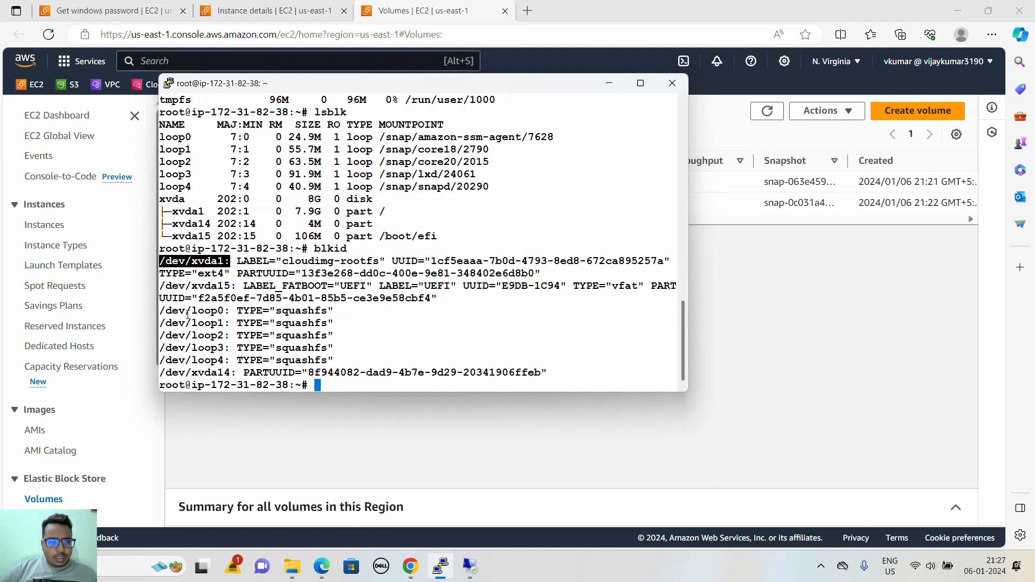
drag(166, 310, 204, 325)
drag(188, 285, 231, 285)
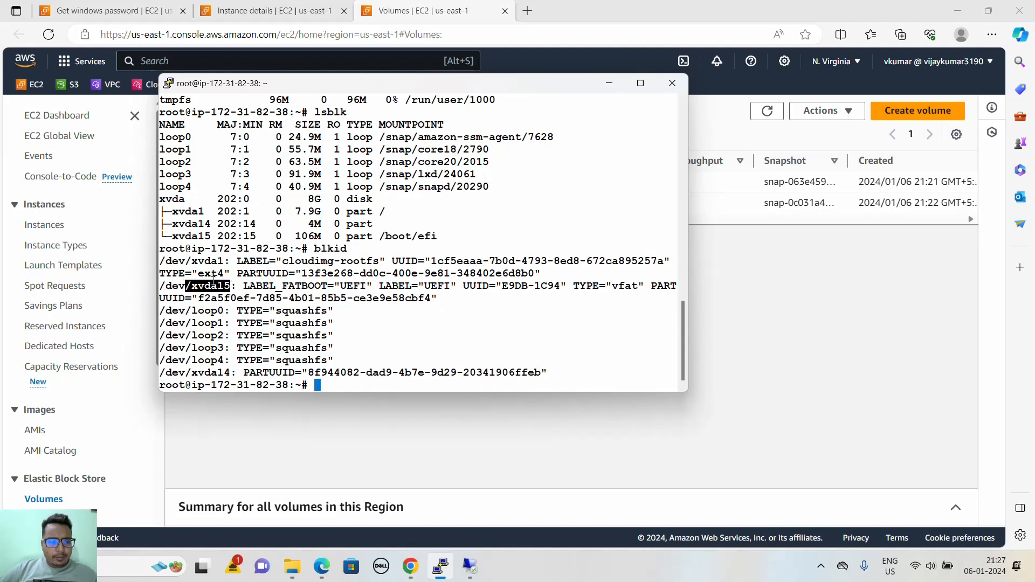
drag(159, 260, 224, 261)
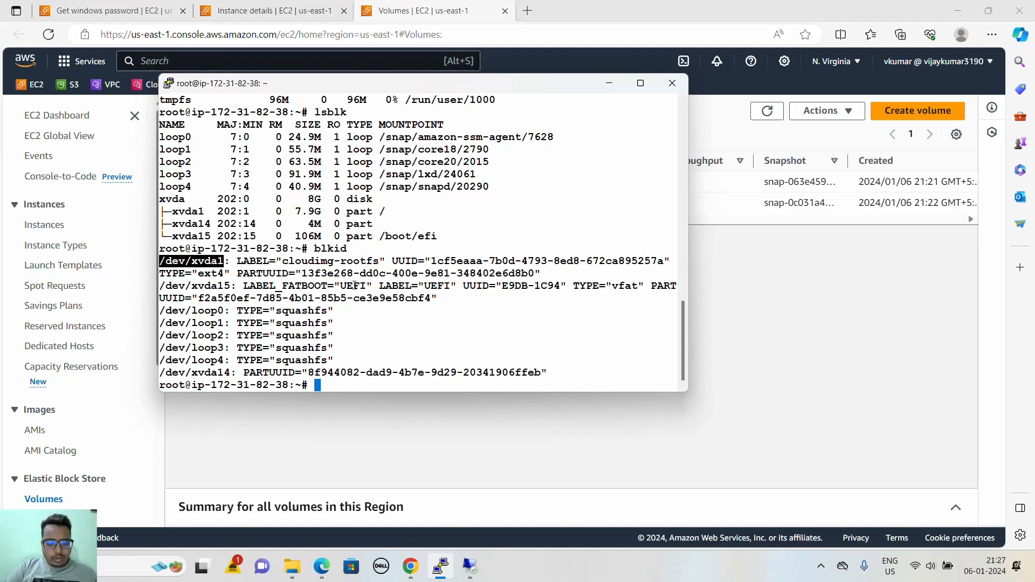
- Run fdisk -l on the Ubuntu instance and examine the partition details of the /dev/xvda disk
text(id)
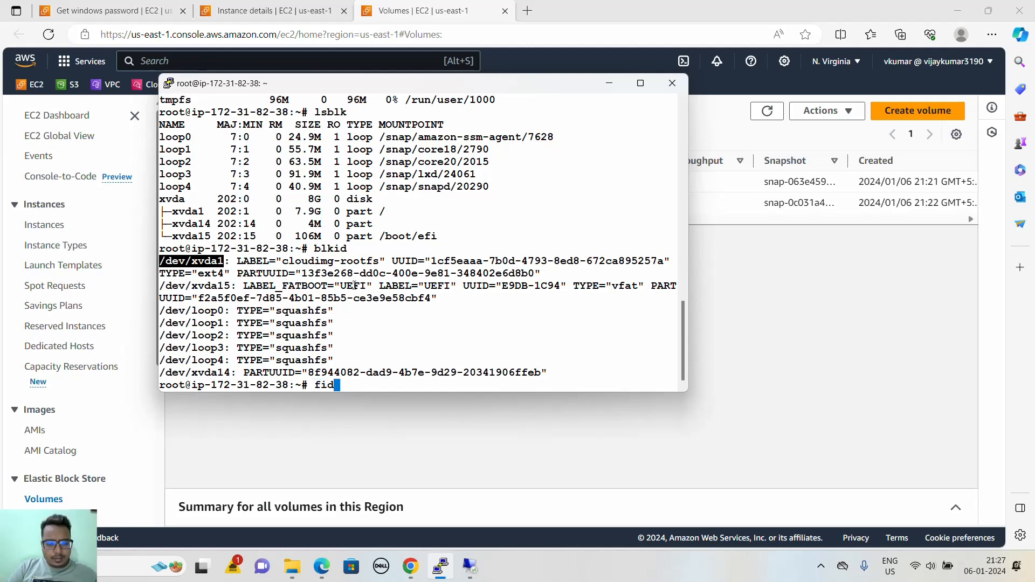
key(BackSpace)
key(BackSpace)
text(disk -l)
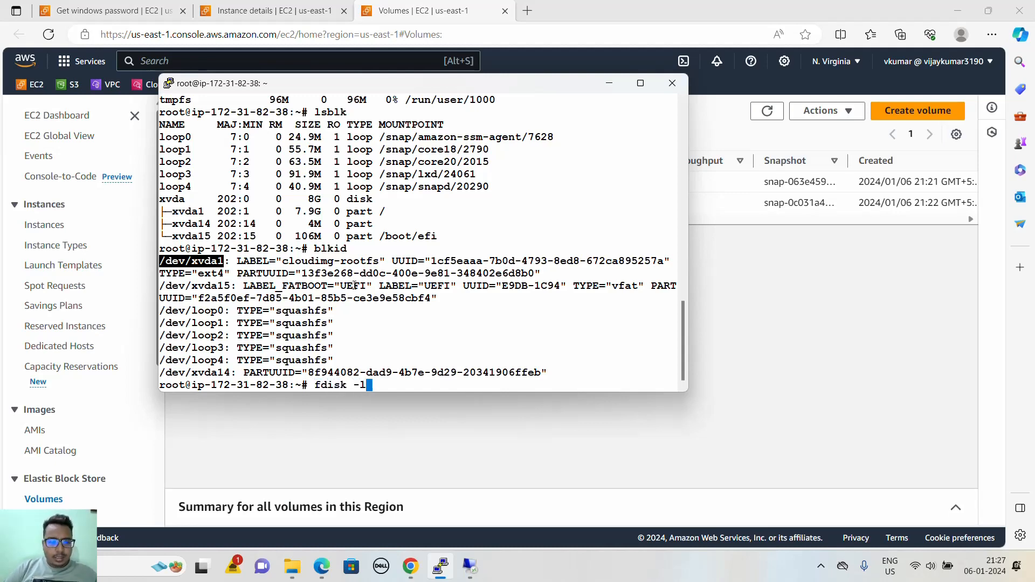
key(Return)
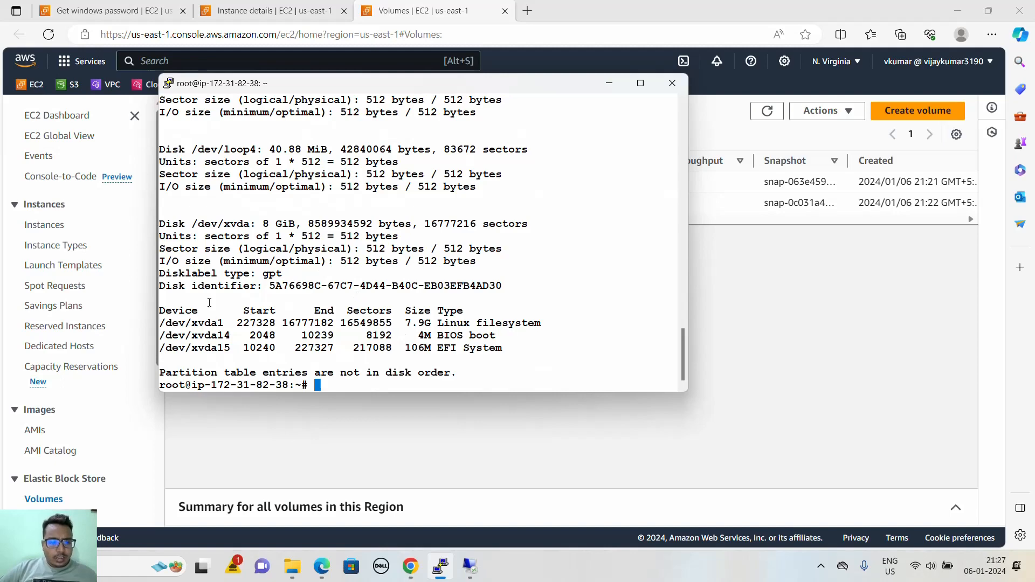
drag(160, 221, 516, 374)
click(556, 239)
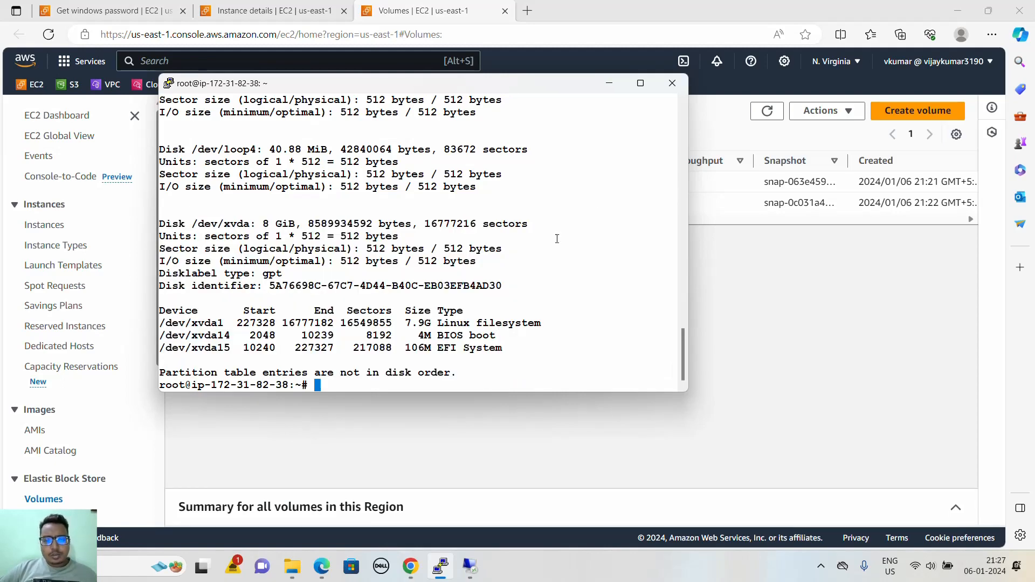
- Minimize the terminal, start creating a new EBS volume from the Volumes page and set its type to General Purpose SSD (gp2)
click(611, 82)
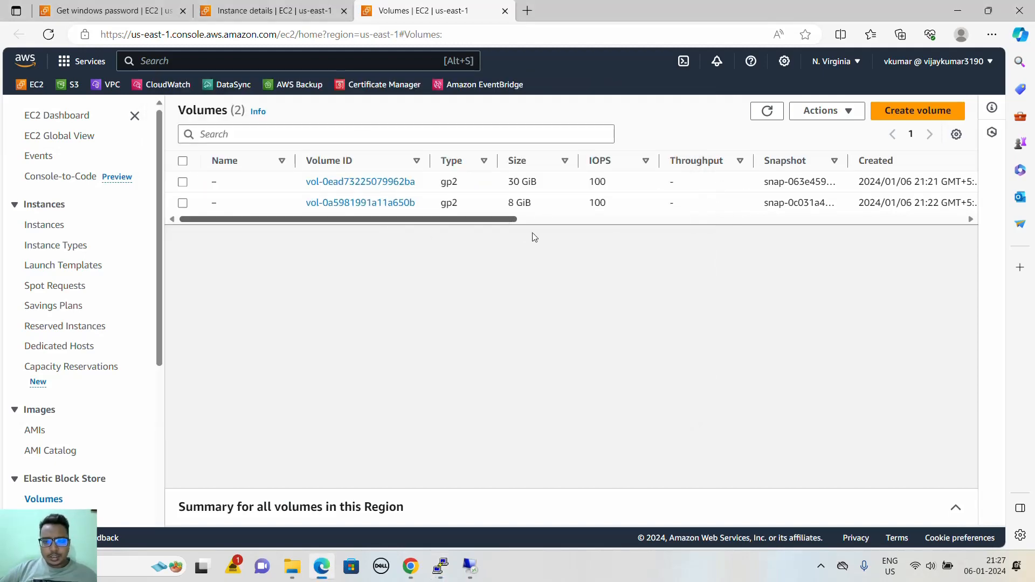
click(884, 112)
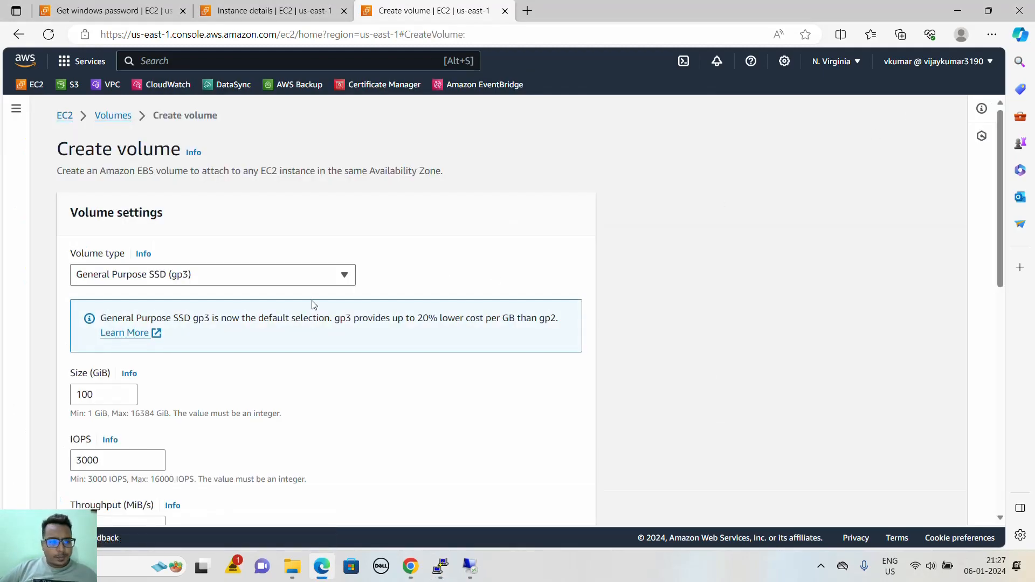
click(254, 278)
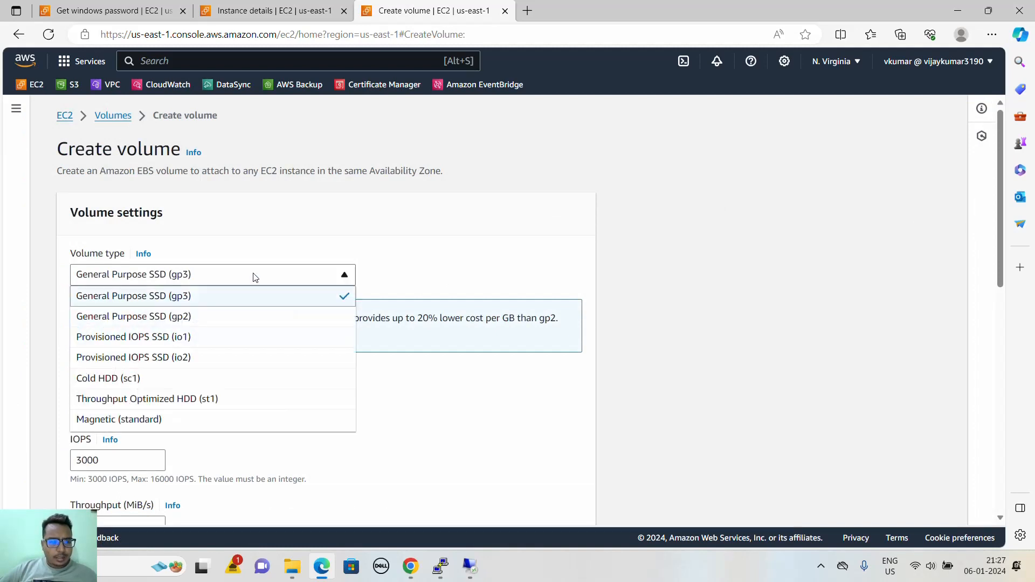
click(256, 277)
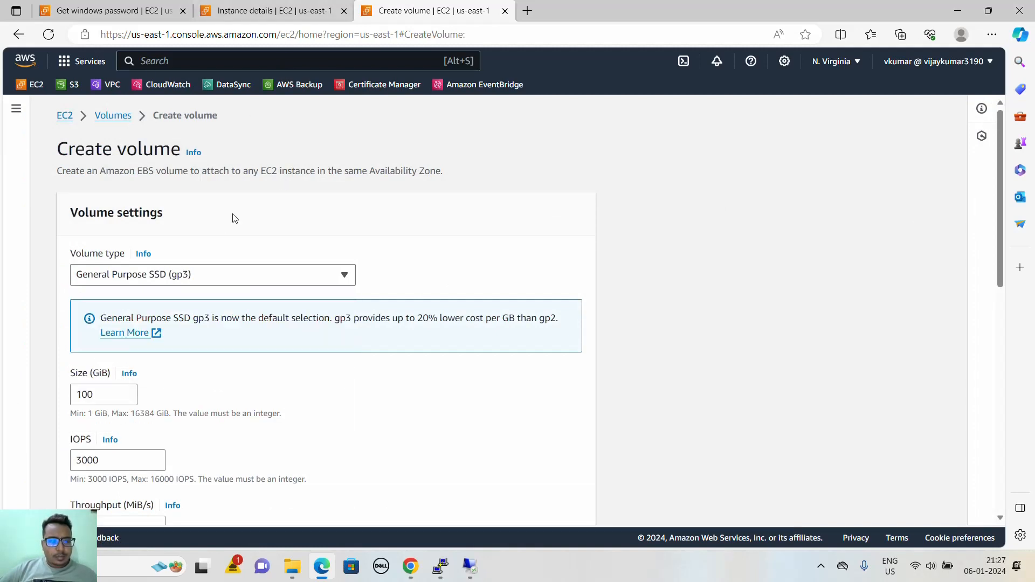
scroll(211, 342, down, 2)
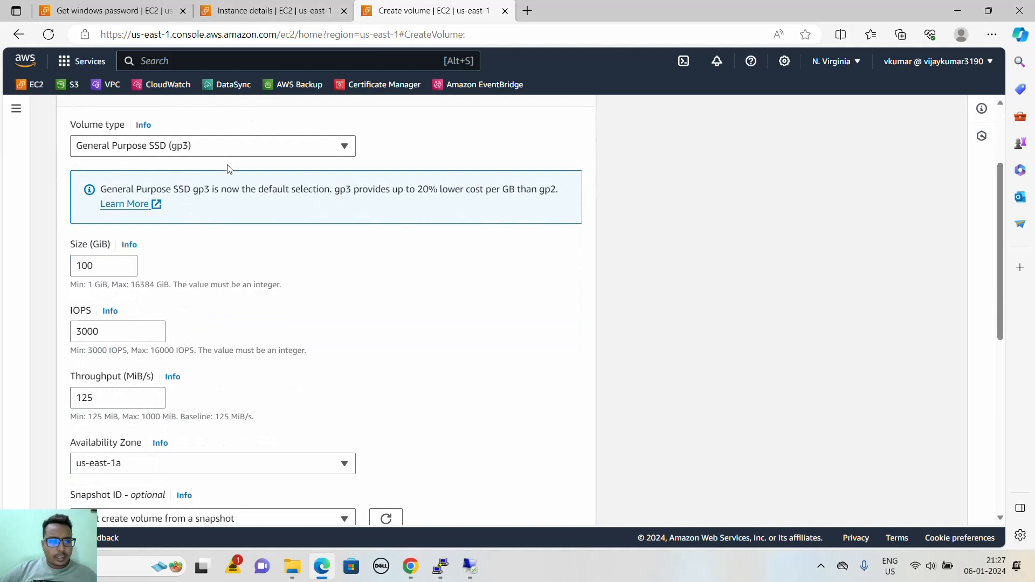
click(227, 150)
click(229, 189)
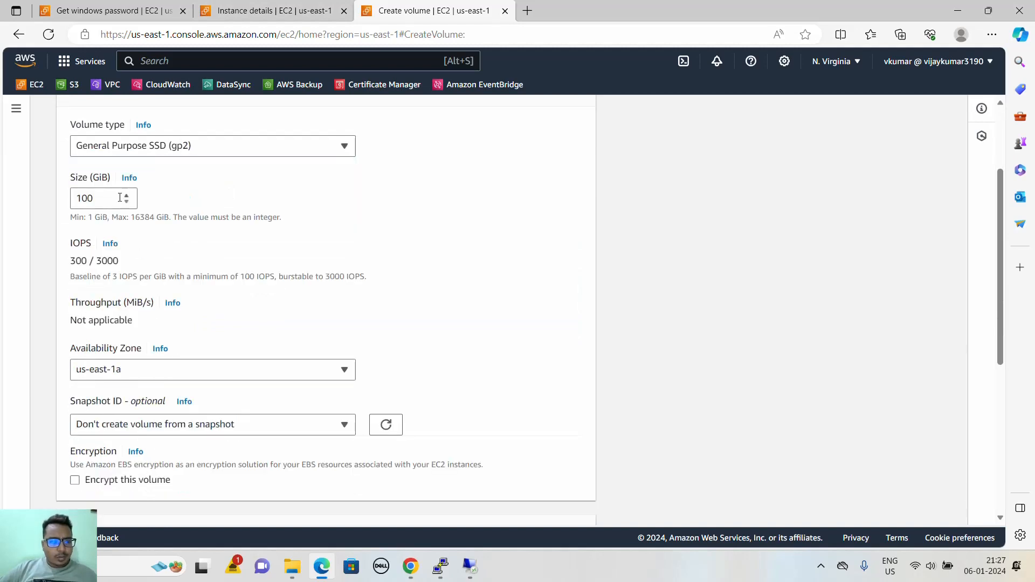
- Set the volume size to 3 GiB, keep the Availability Zone us-east-1a, and create the volume
double_click(92, 198)
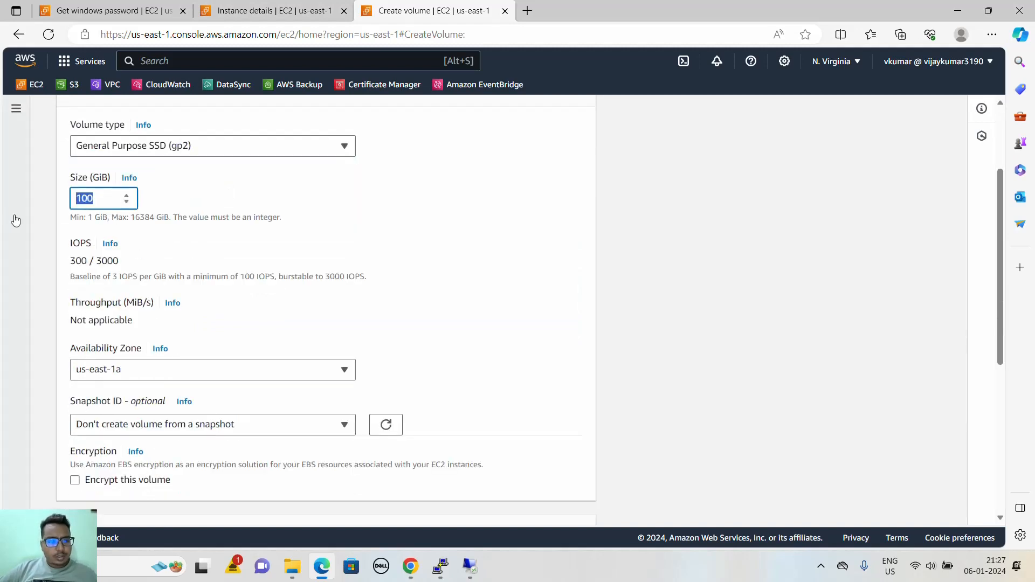
text(3)
click(351, 239)
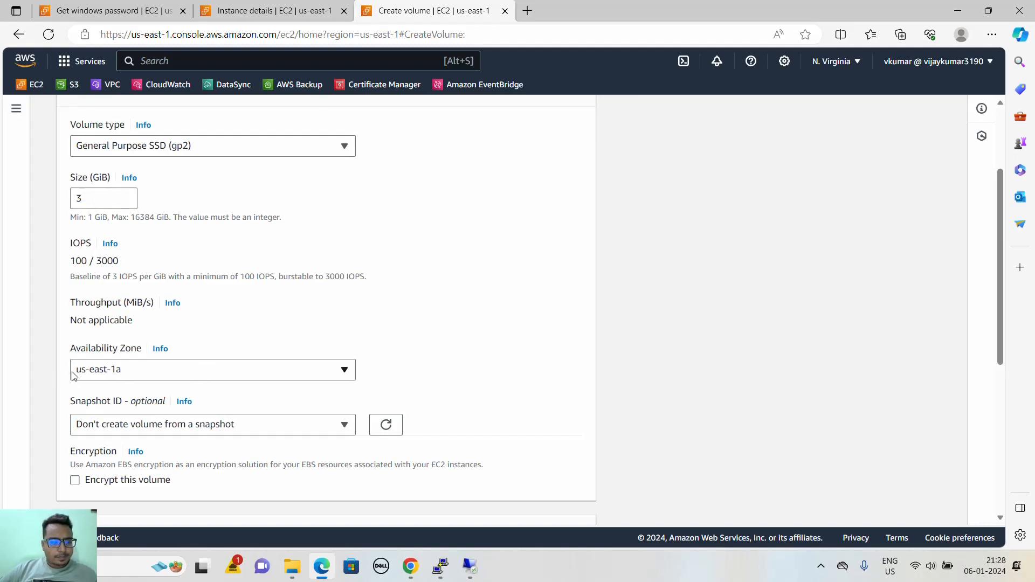
scroll(171, 388, down, 6)
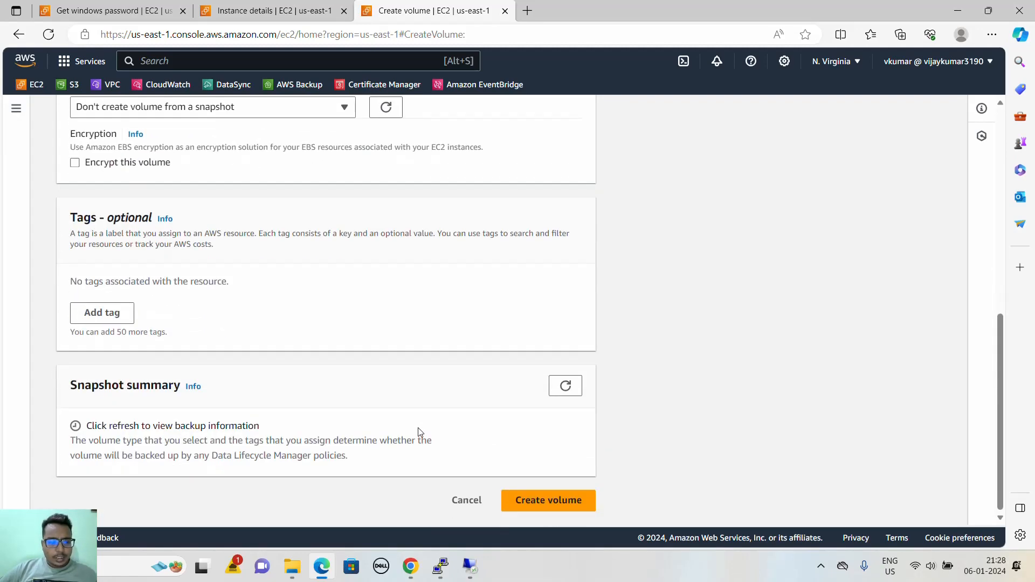
click(538, 501)
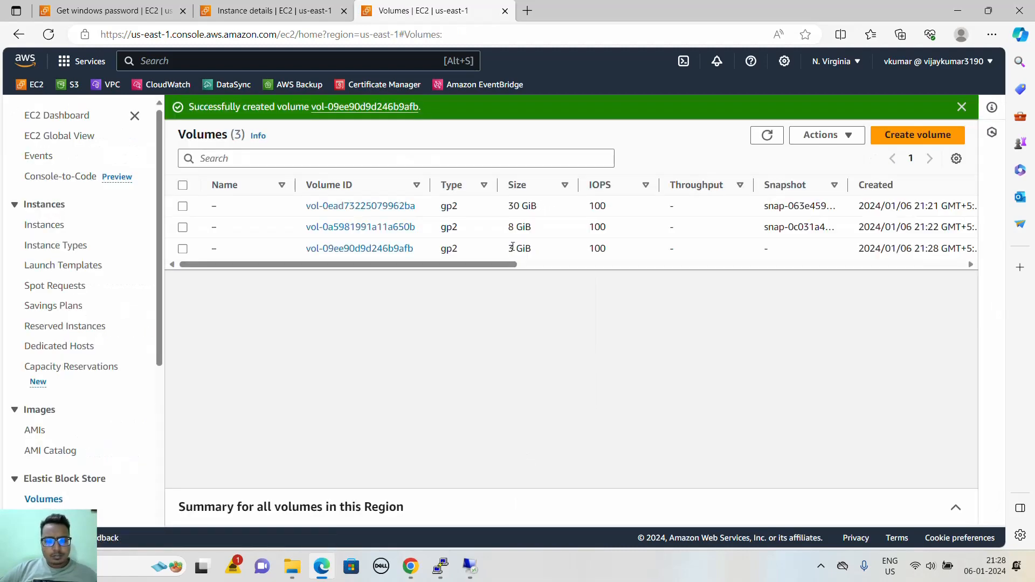
- Open the details of the new 3 GiB volume and check its Availability Zone
drag(455, 265, 427, 281)
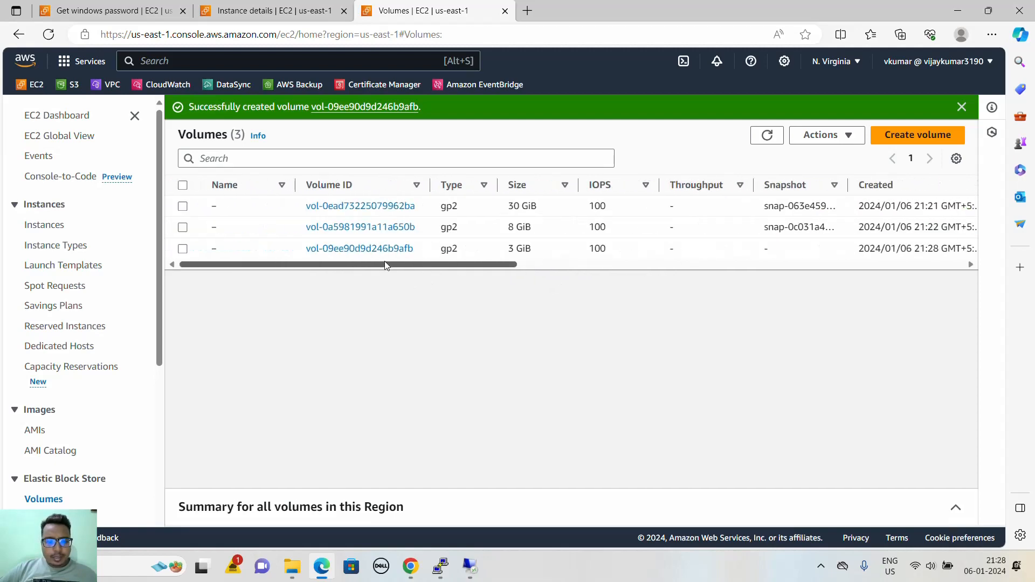
click(371, 249)
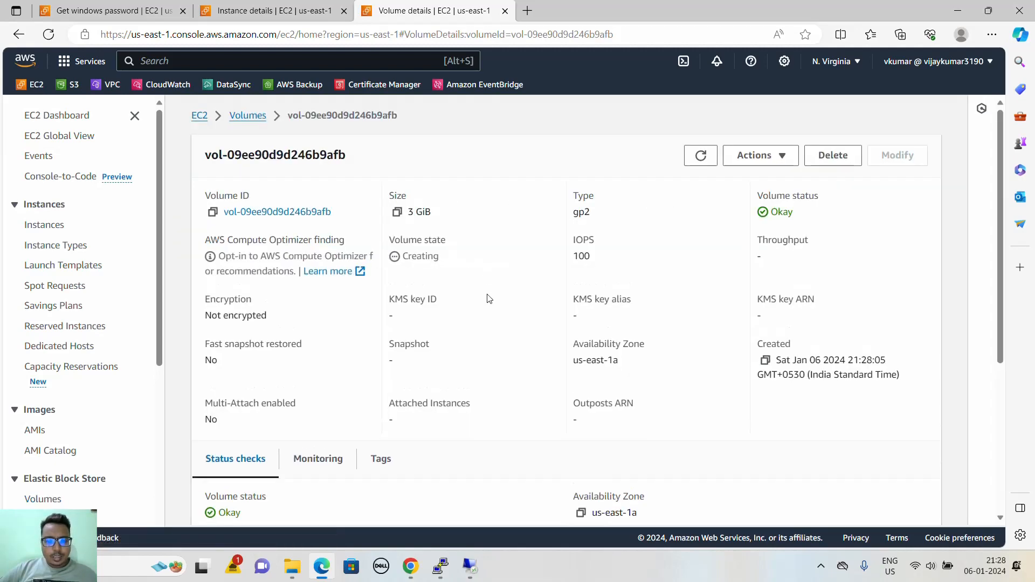
scroll(490, 318, down, 5)
scroll(490, 320, up, 5)
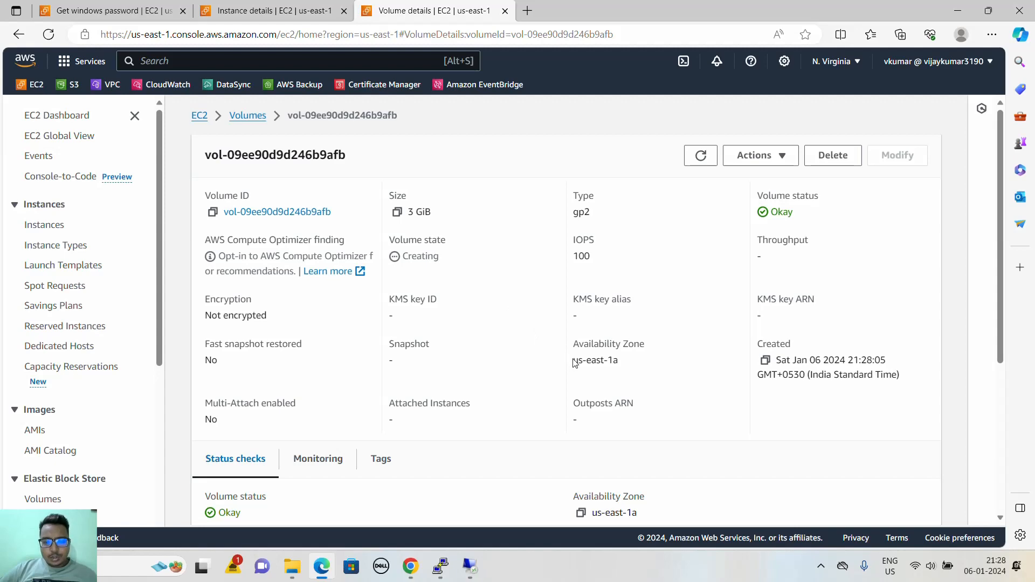
drag(573, 362, 619, 362)
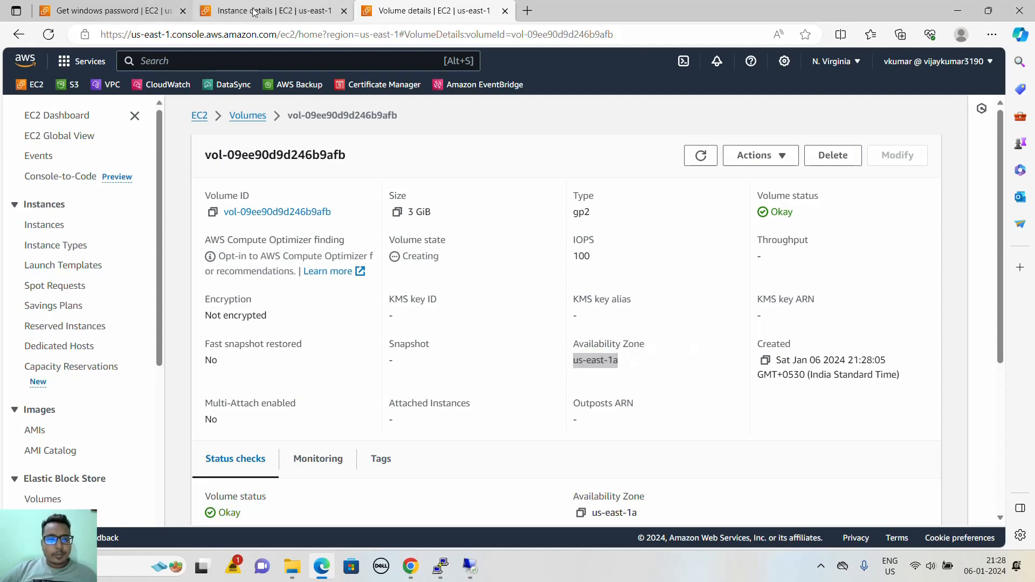
- Open the Instances list in the instance browser tab and check the Availability Zones of the Windows and Ubuntu instances
click(253, 11)
scroll(349, 233, up, 3)
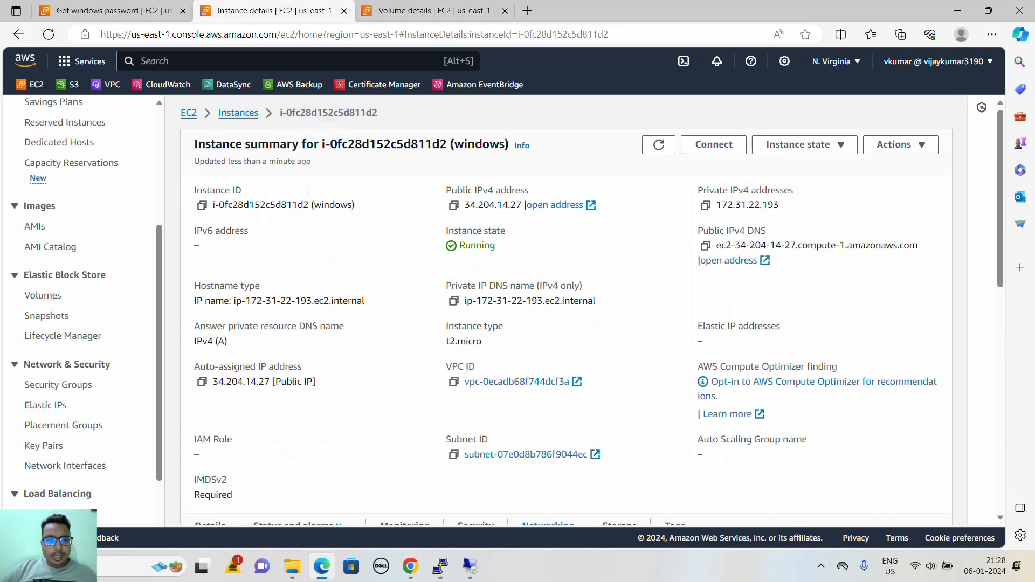
click(235, 114)
drag(478, 222, 876, 215)
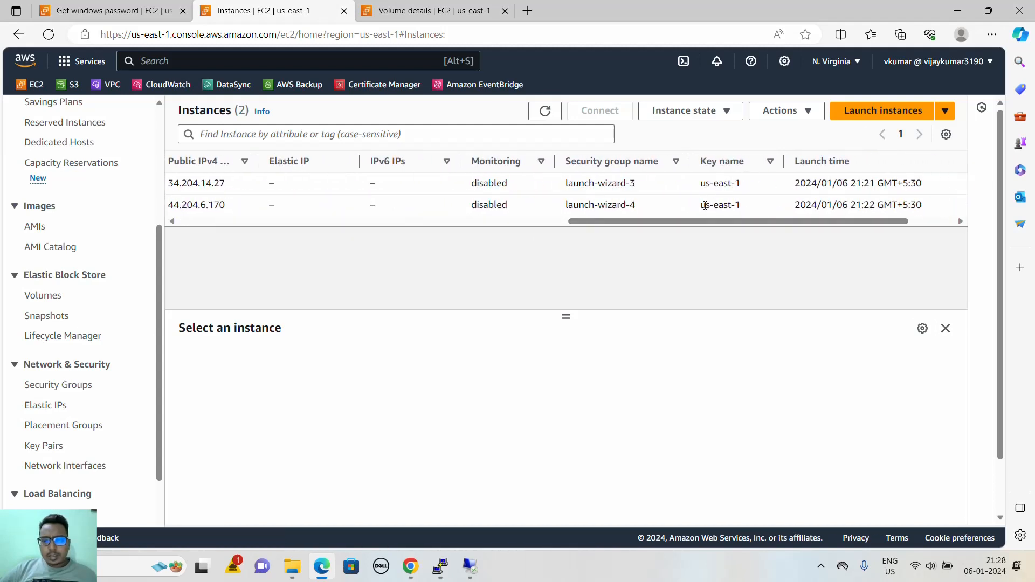
drag(603, 218, 395, 231)
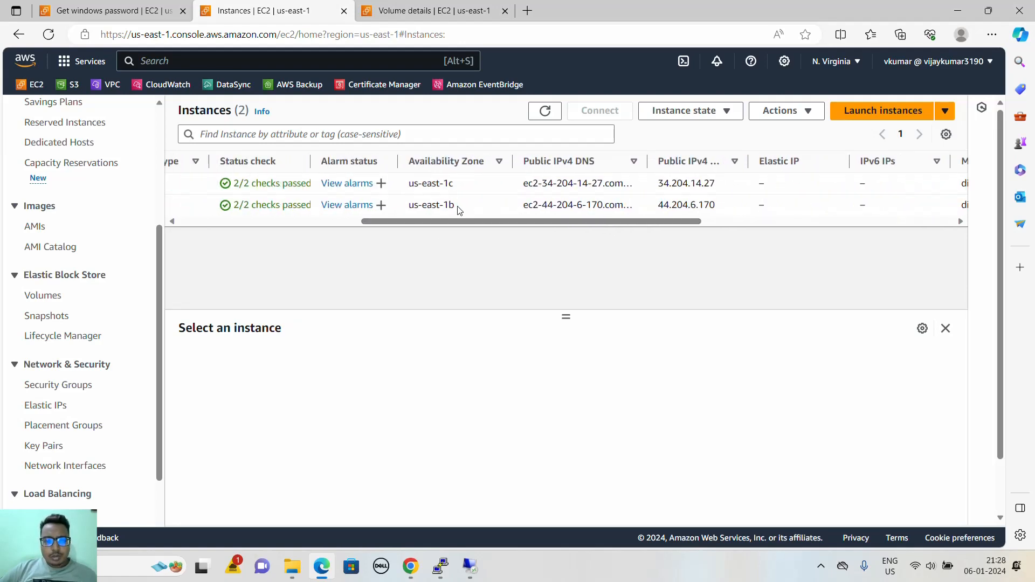
drag(460, 210, 427, 207)
click(462, 184)
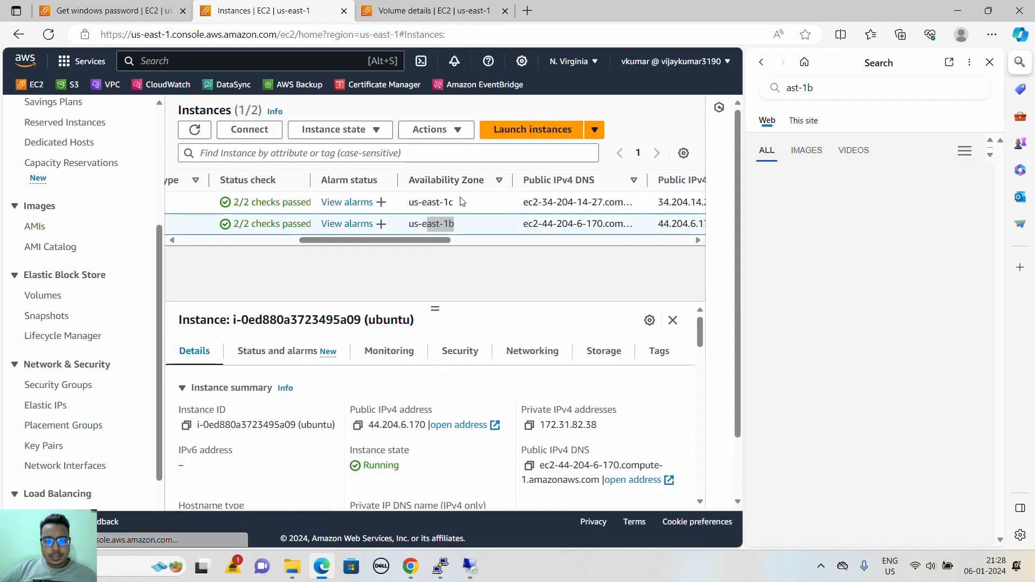
click(989, 62)
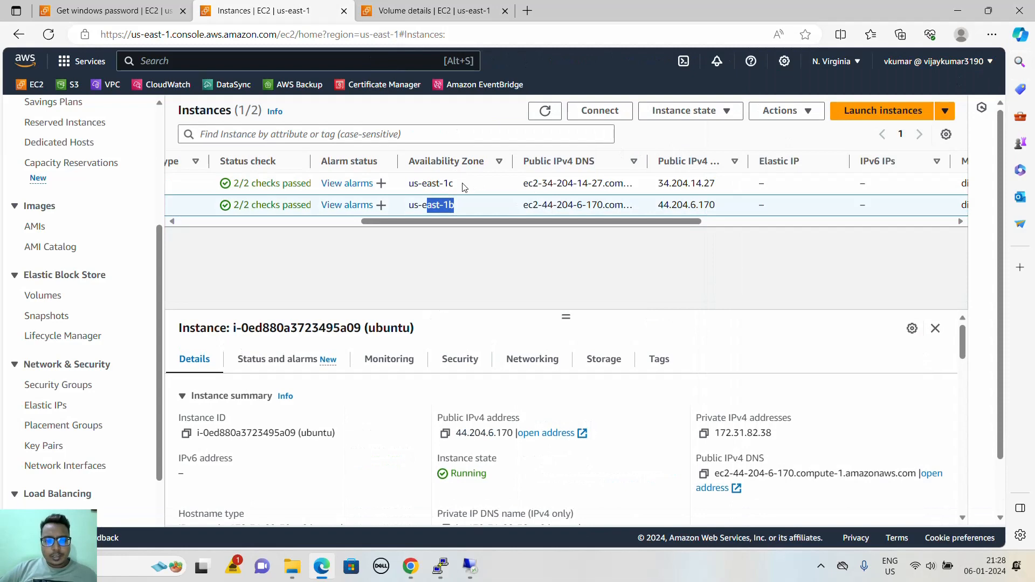
drag(462, 185, 406, 184)
- Return to the 3 GiB volume's details, refresh them, and try to attach the volume to an instance before cancelling
click(431, 10)
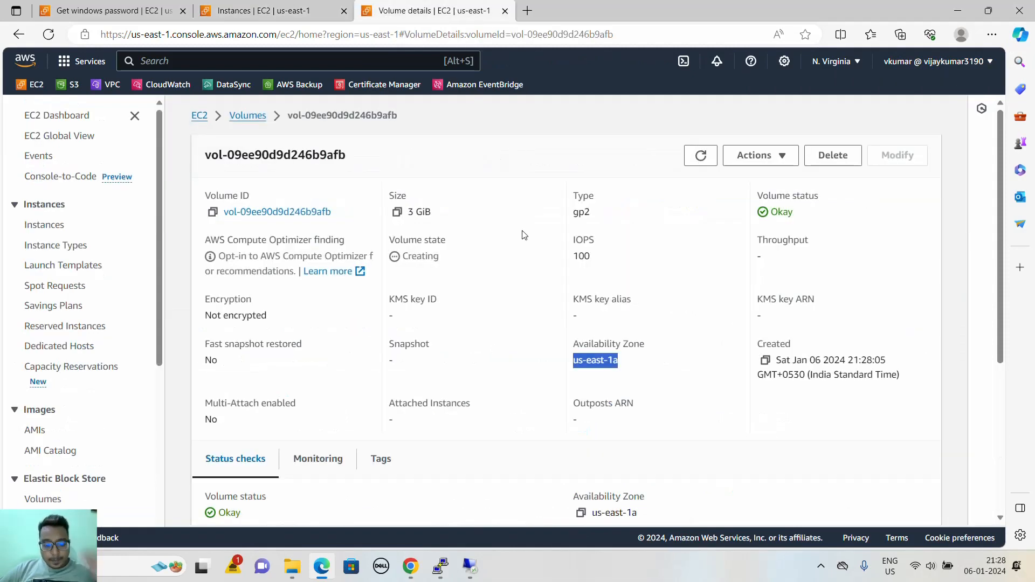
click(700, 156)
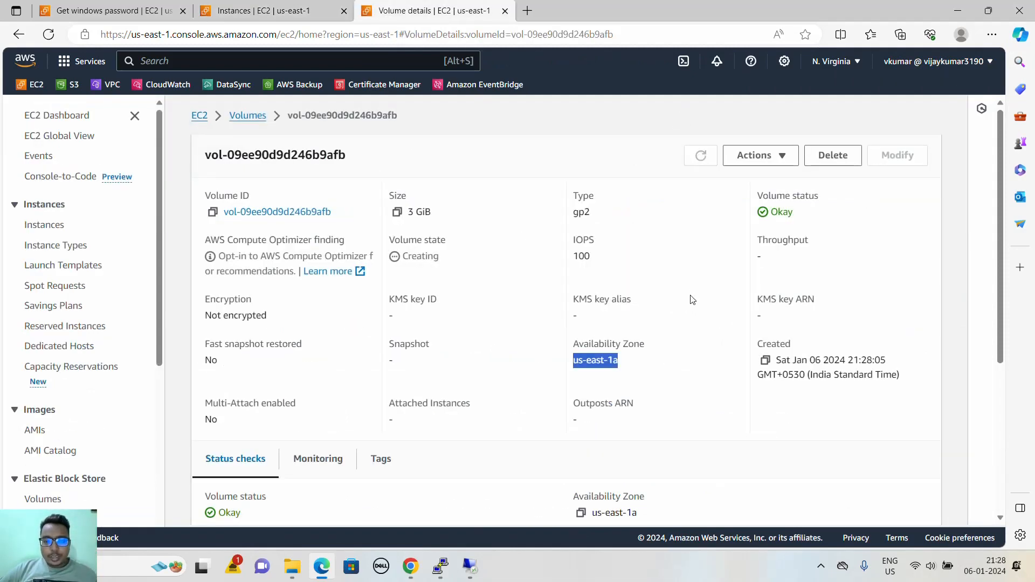
click(774, 155)
click(779, 195)
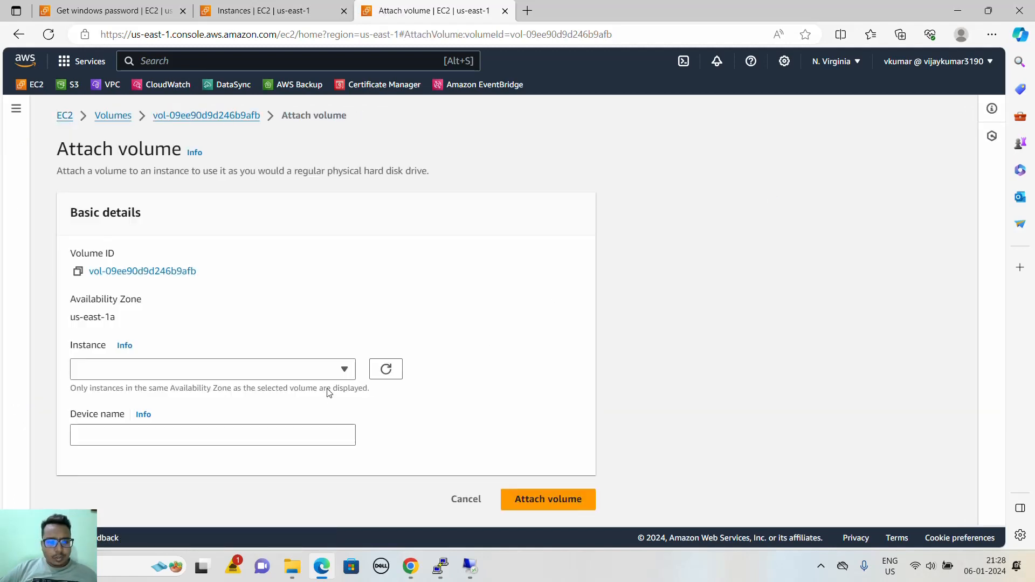
click(337, 369)
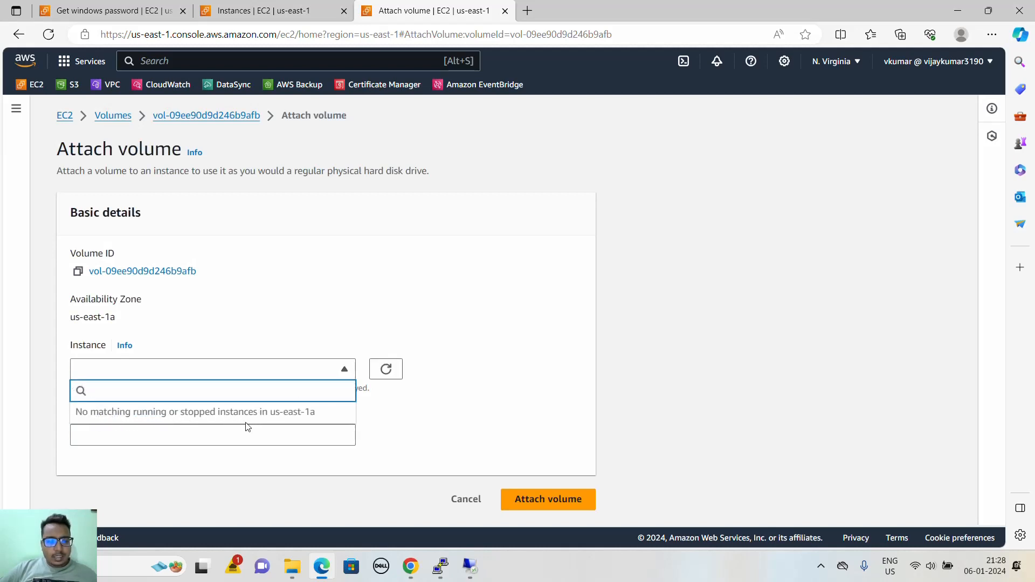
click(466, 505)
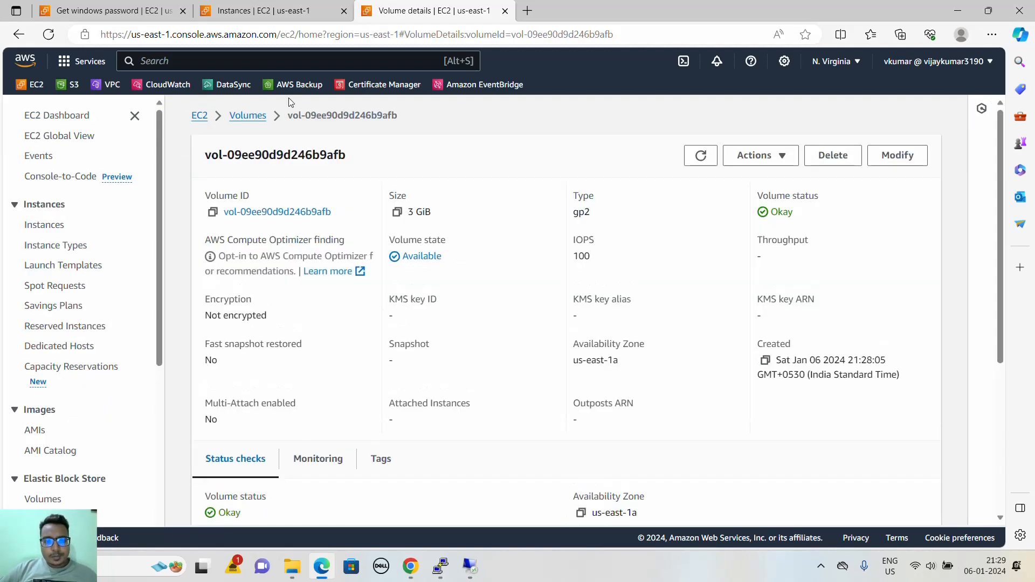
- Return to the Volumes list, check the Availability Zones, and start a new General Purpose SSD (gp2) volume with a size of 5 GiB
click(252, 120)
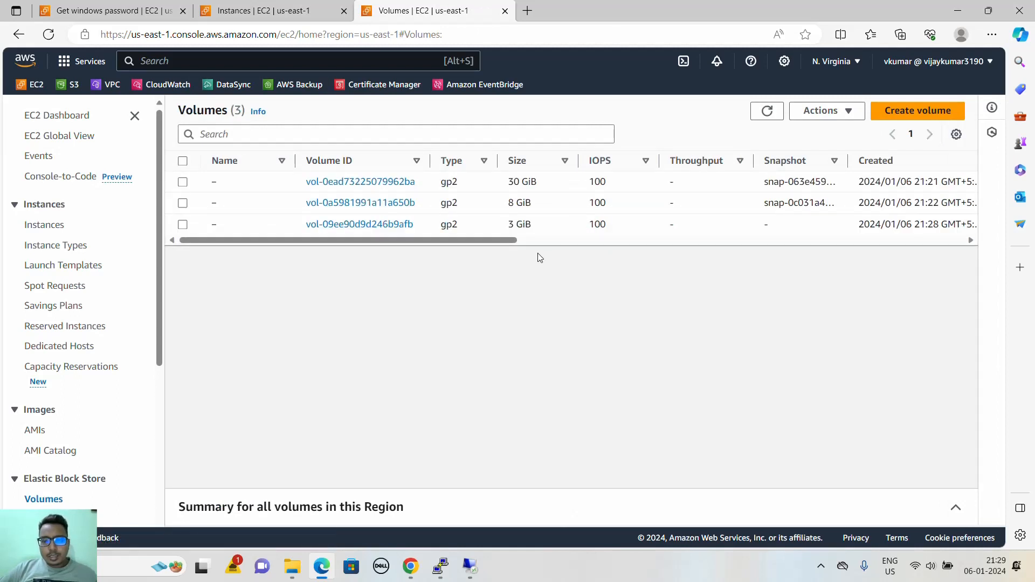
drag(496, 241, 708, 239)
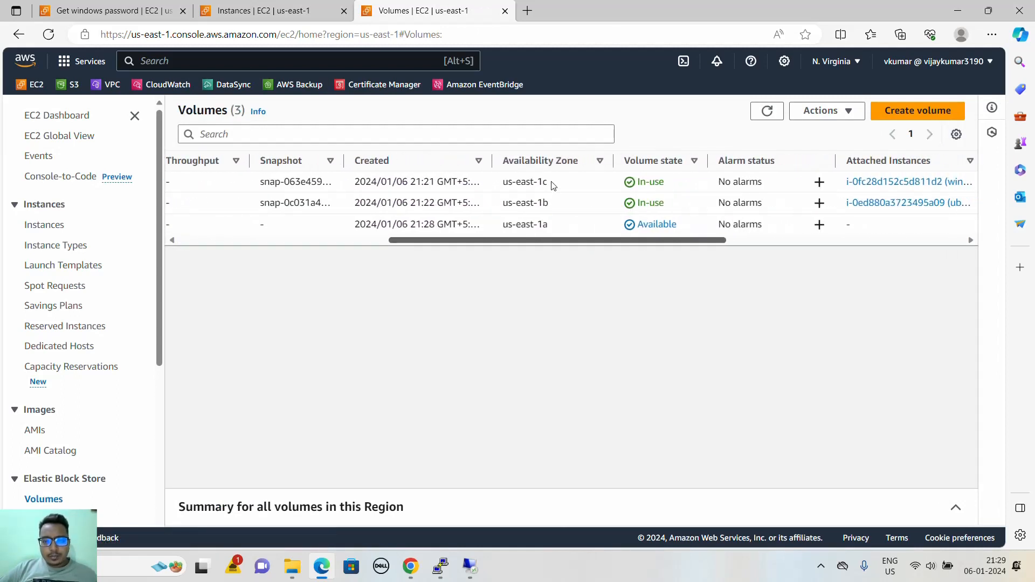
click(919, 111)
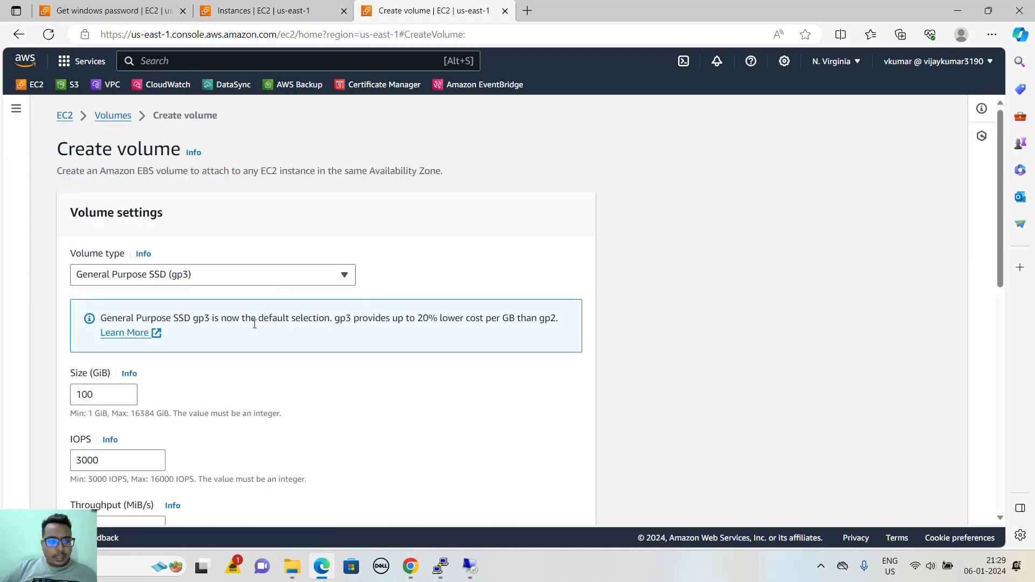
click(256, 275)
click(227, 317)
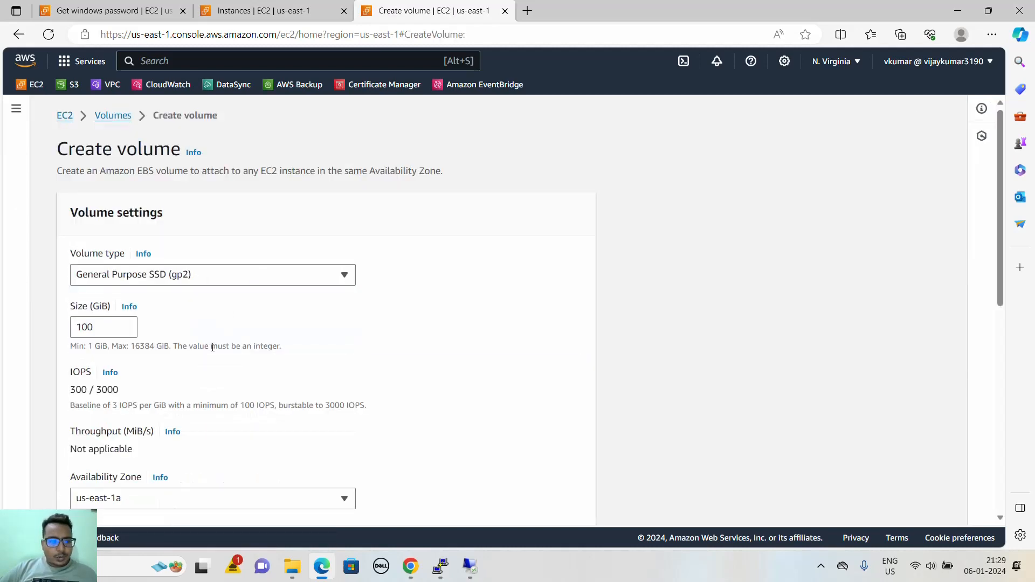
double_click(118, 331)
text(5)
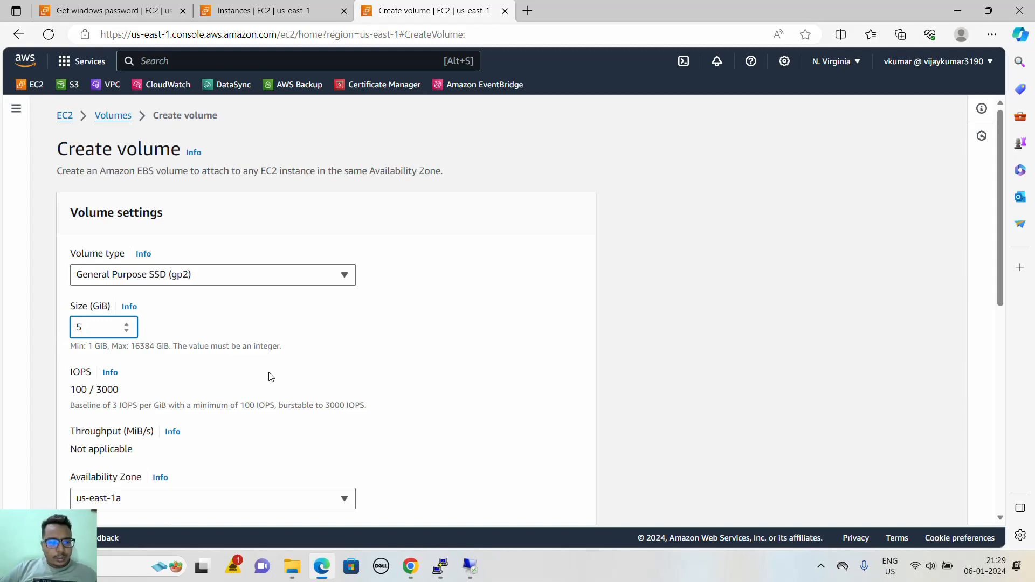
- Set the new 5 GiB volume's Availability Zone to us-east-1b and create the volume
scroll(270, 376, down, 1)
click(163, 436)
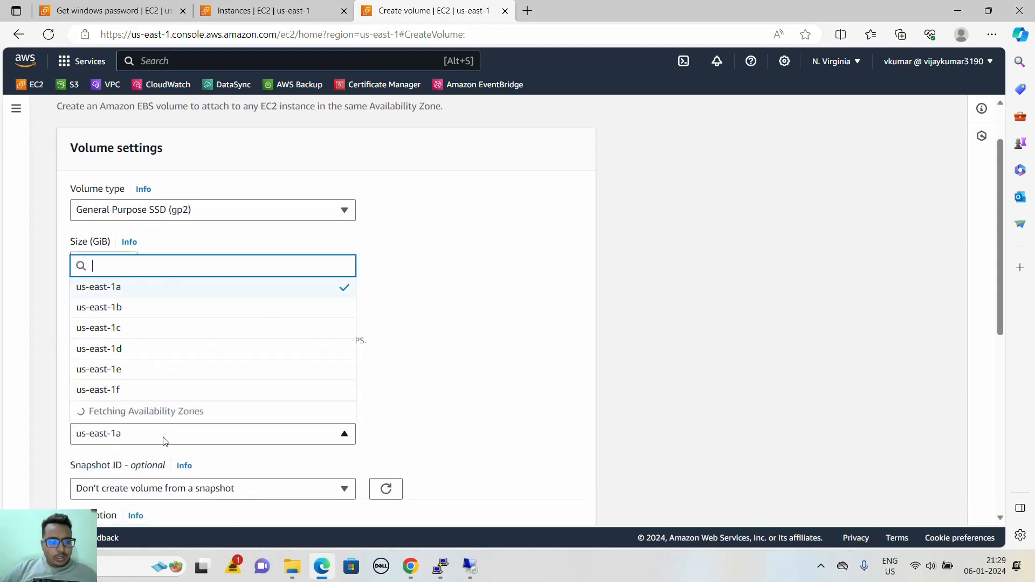
click(148, 335)
scroll(341, 373, down, 6)
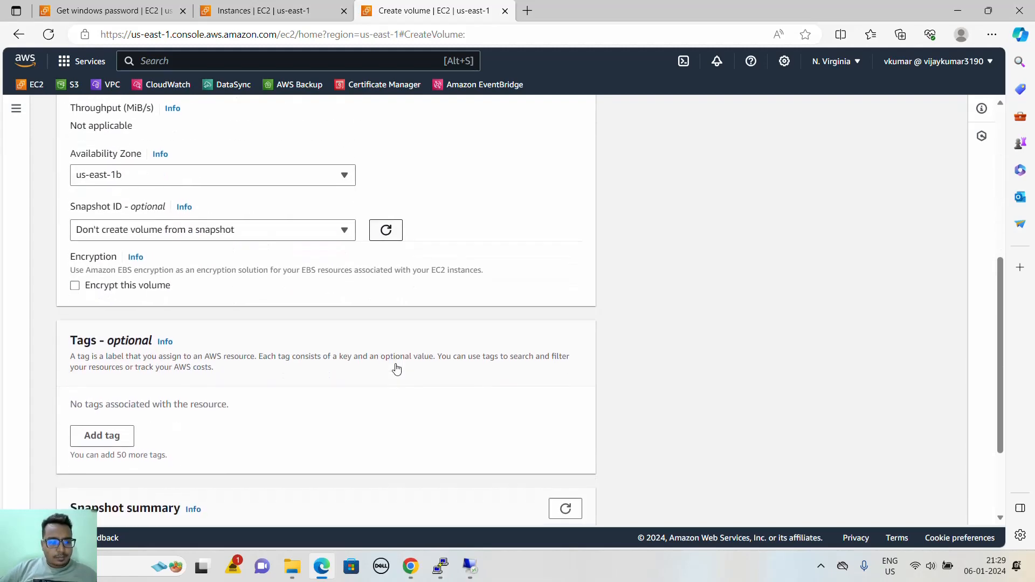
click(544, 507)
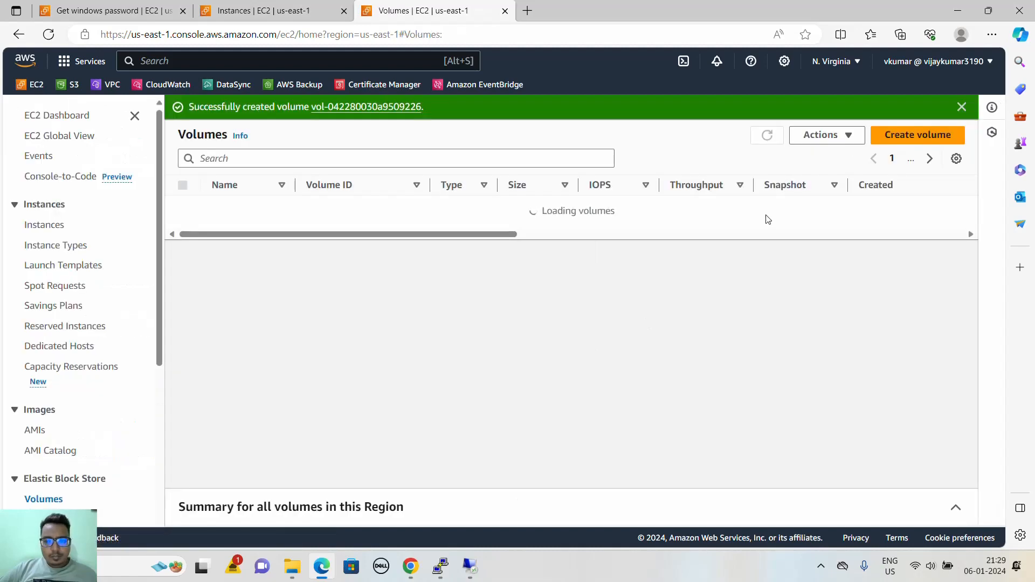
- Start another General Purpose SSD (gp2) volume and set its size to 5 GiB
click(912, 137)
click(214, 276)
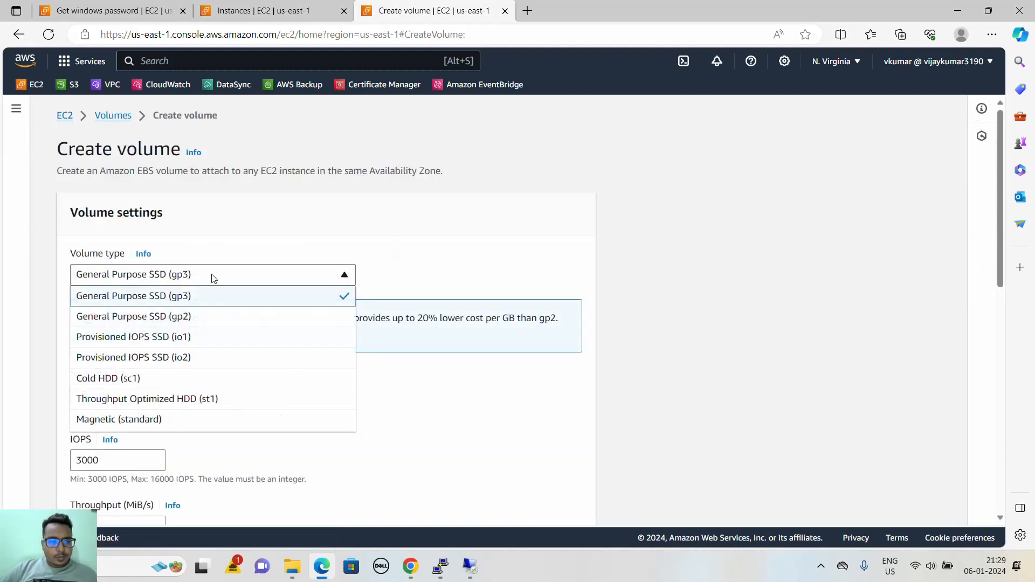
click(199, 315)
scroll(211, 340, down, 2)
scroll(210, 340, down, 1)
drag(97, 198, 33, 205)
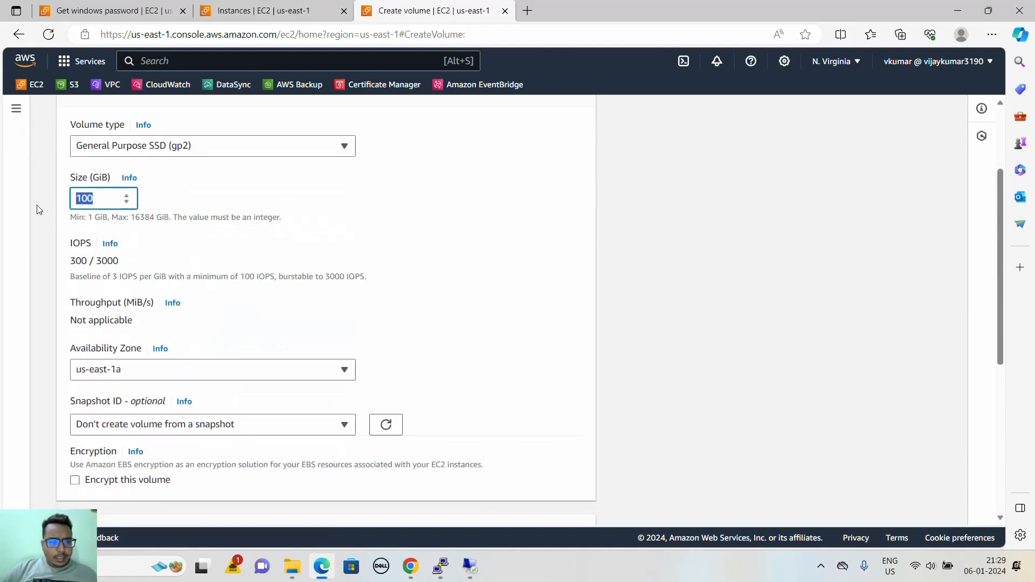
text(5)
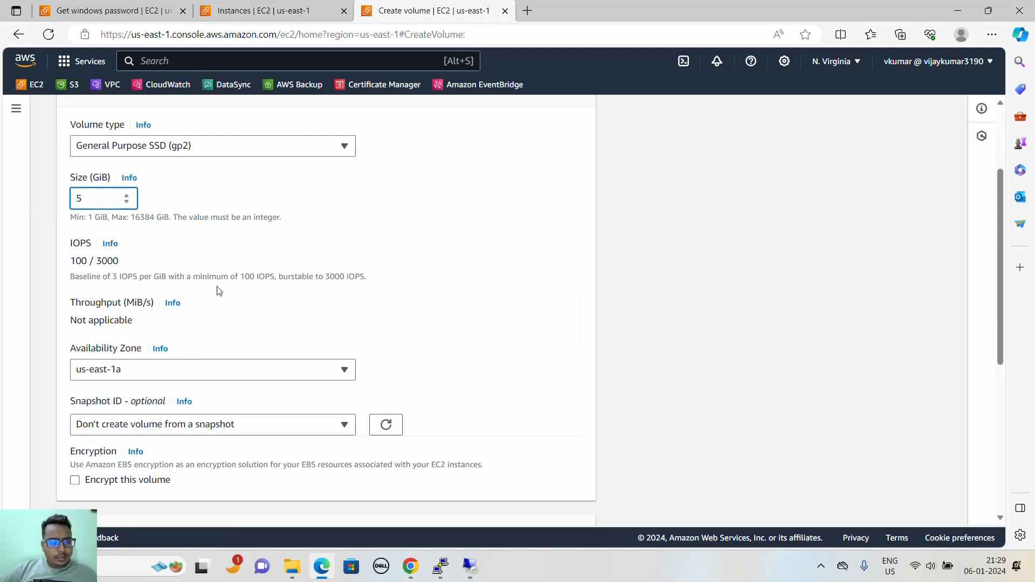
- Choose the Availability Zone us-east-1c for this second 5 GiB volume and create it
scroll(218, 291, down, 3)
click(220, 242)
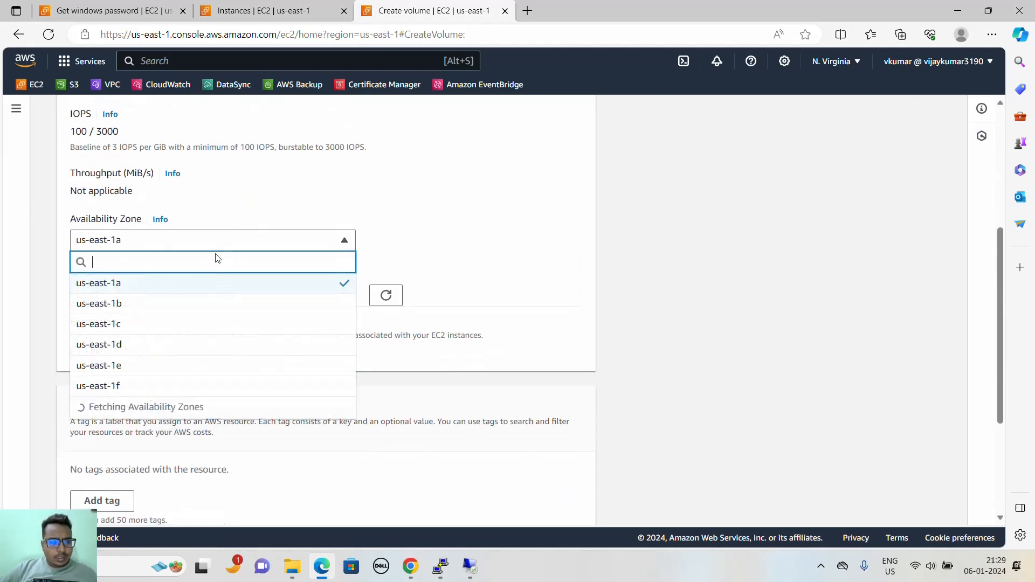
click(188, 328)
scroll(289, 351, down, 4)
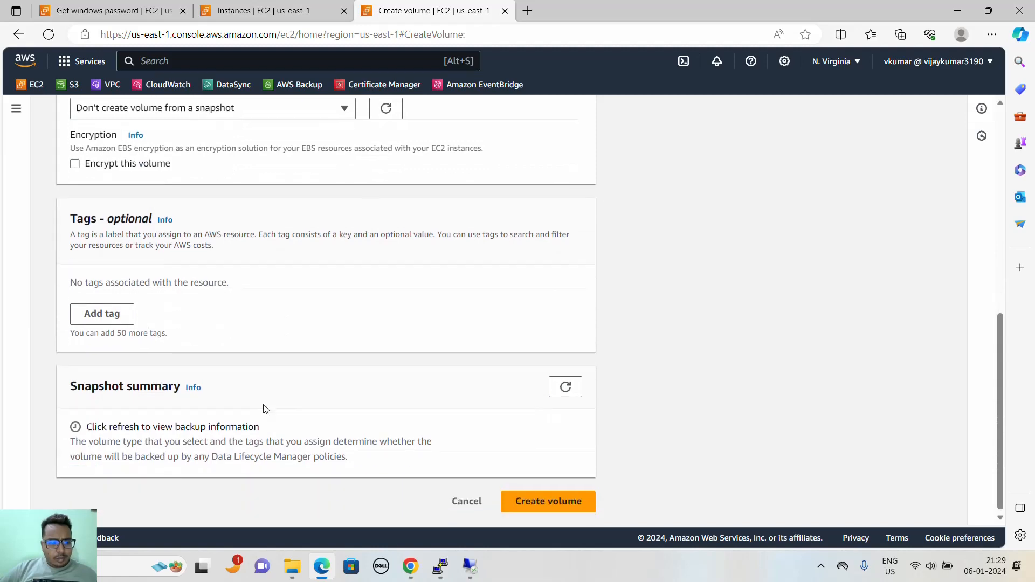
click(544, 501)
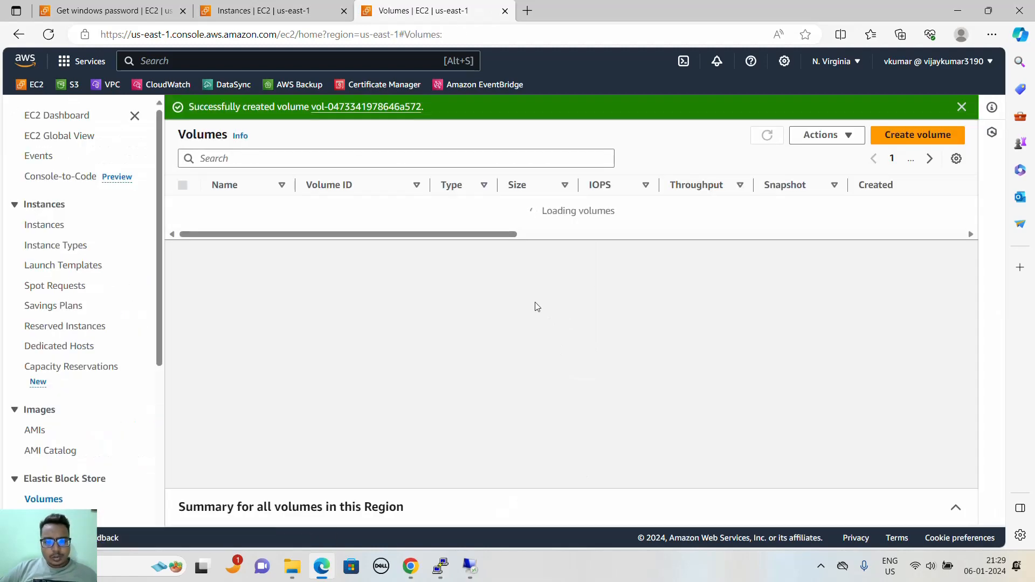
- Sort the Volumes list by volume state and refresh it
drag(485, 311, 730, 308)
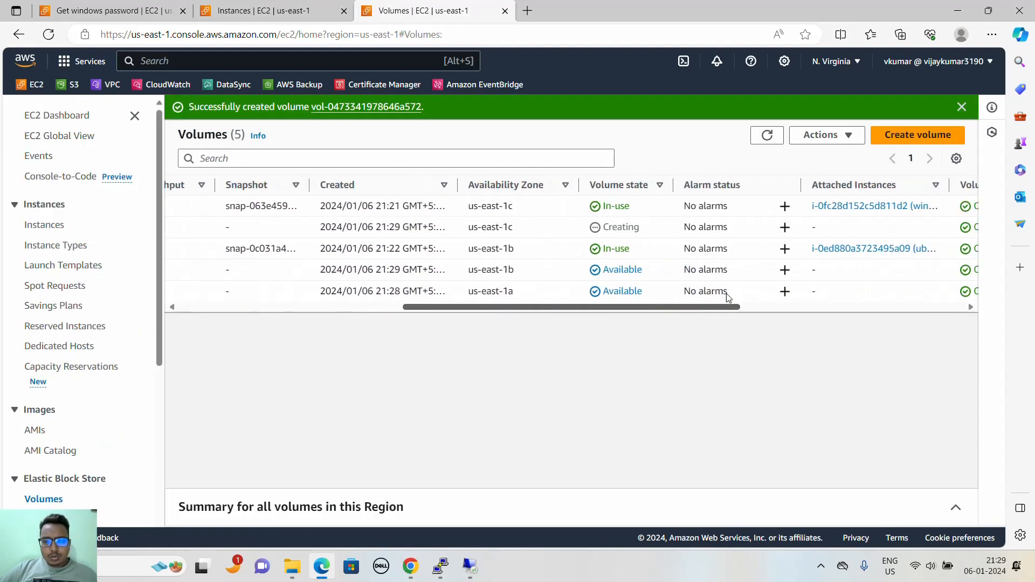
click(560, 191)
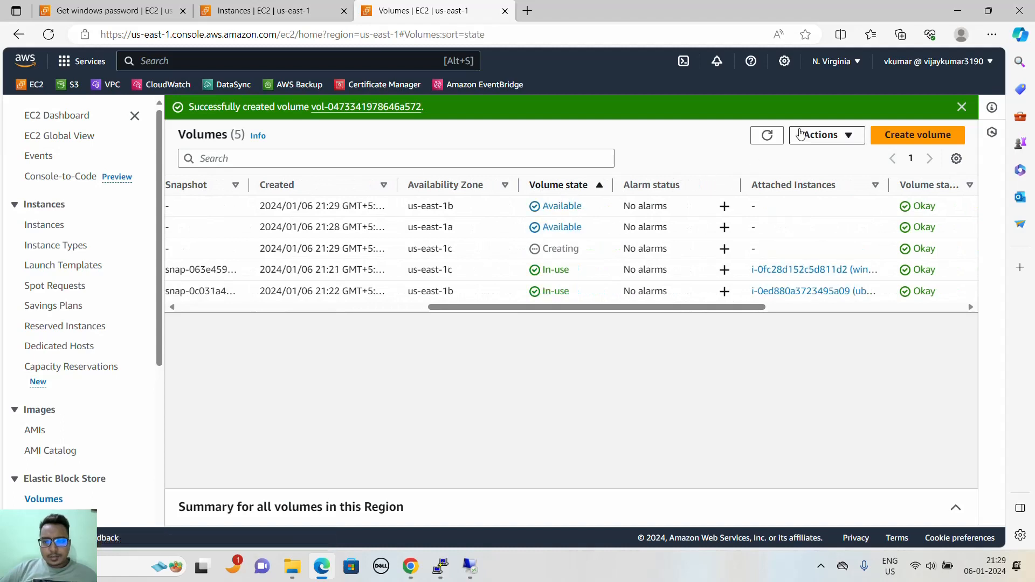
click(767, 135)
scroll(602, 249, left, 5)
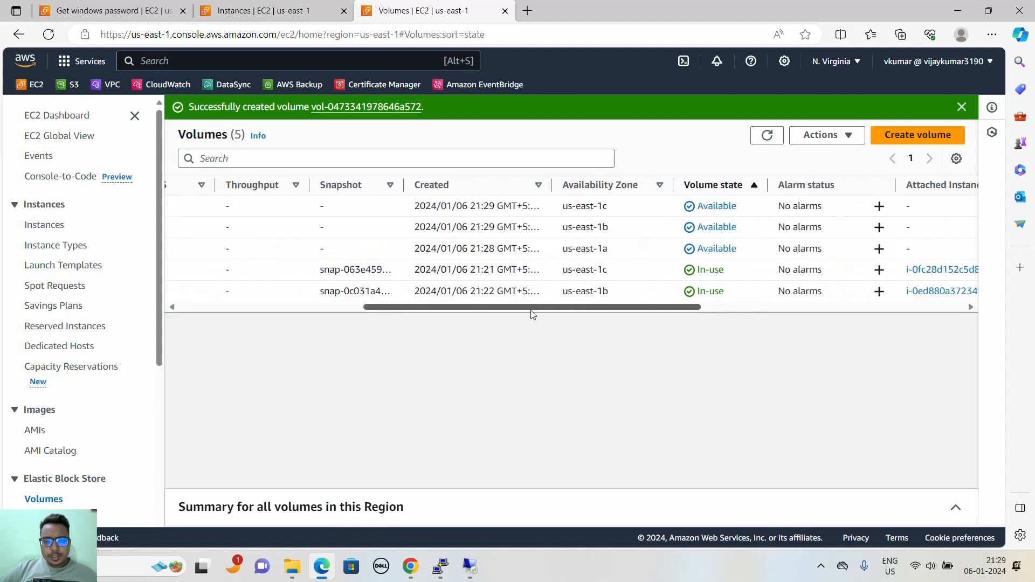
- Compare the Availability Zones and sizes of the unattached volumes in the Volumes list
drag(635, 259, 600, 249)
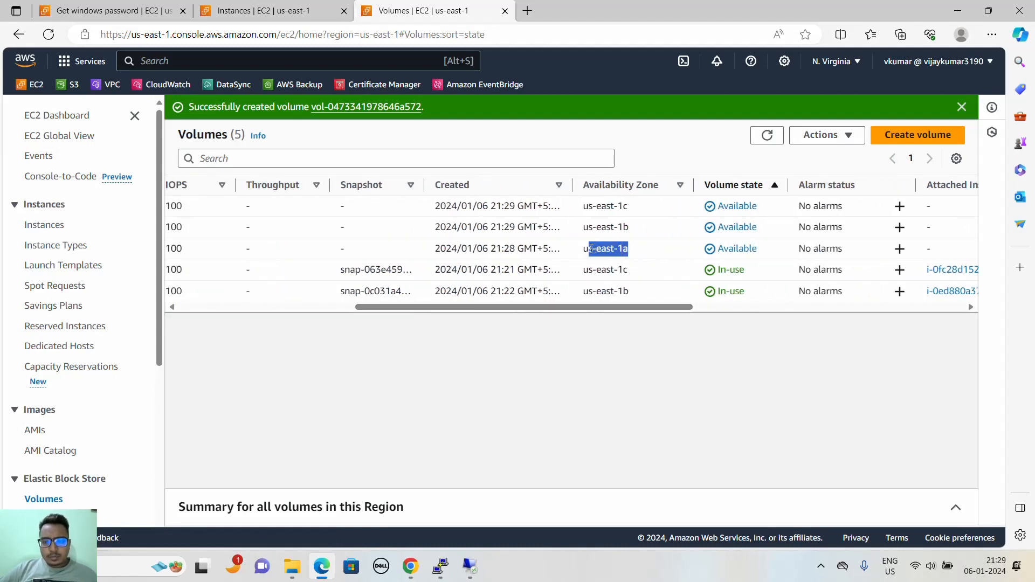
drag(584, 207, 640, 247)
click(633, 341)
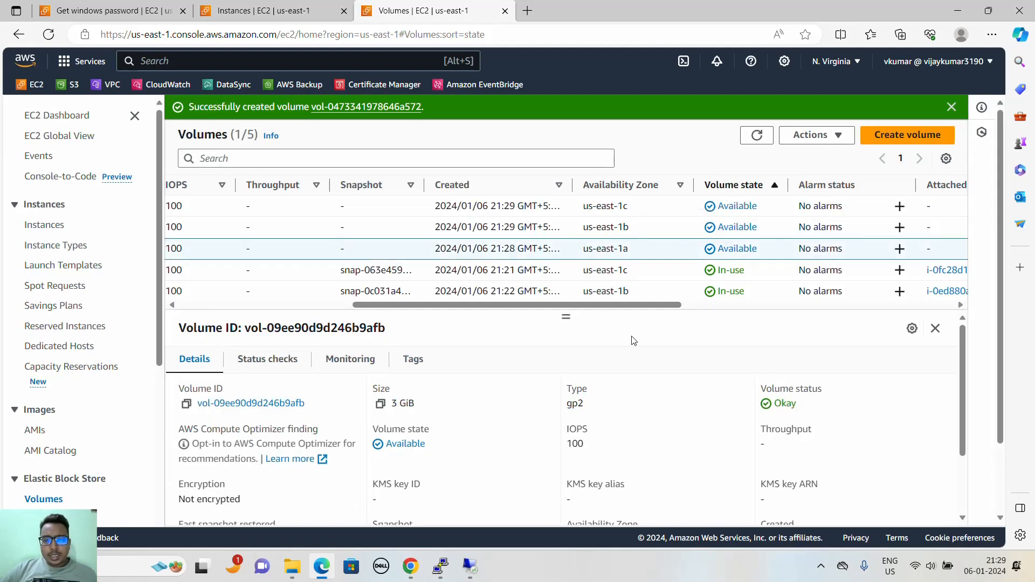
drag(608, 314, 429, 310)
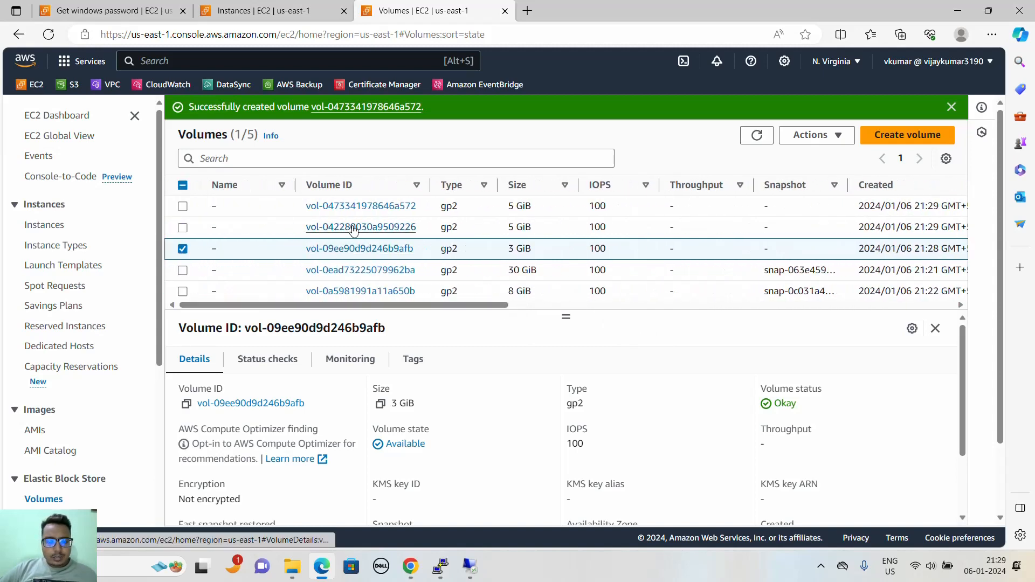
- Open the details of the 5 GiB volume in us-east-1b and compare its Availability Zone with the Ubuntu instance's in the Instances list
click(330, 227)
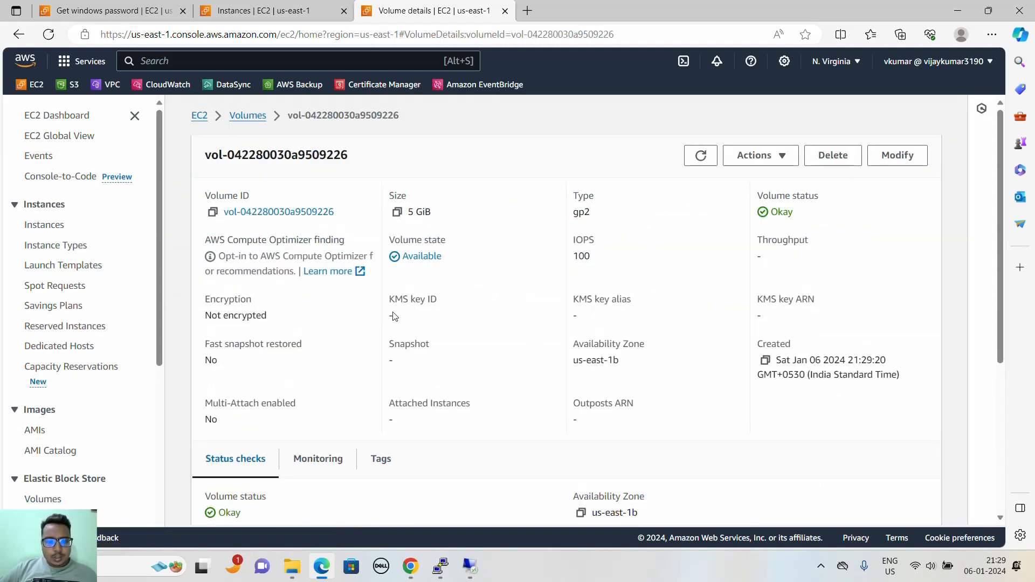
triple_click(587, 360)
click(269, 11)
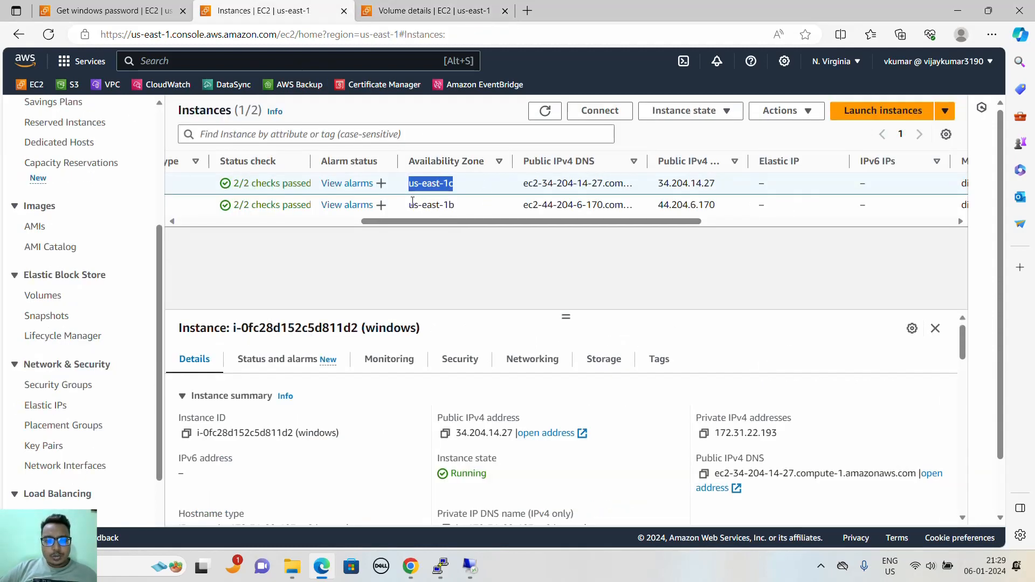
drag(408, 205, 254, 236)
- Attach the 5 GiB us-east-1b volume to the ubuntu instance, keeping the device name /dev/sdf
click(405, 15)
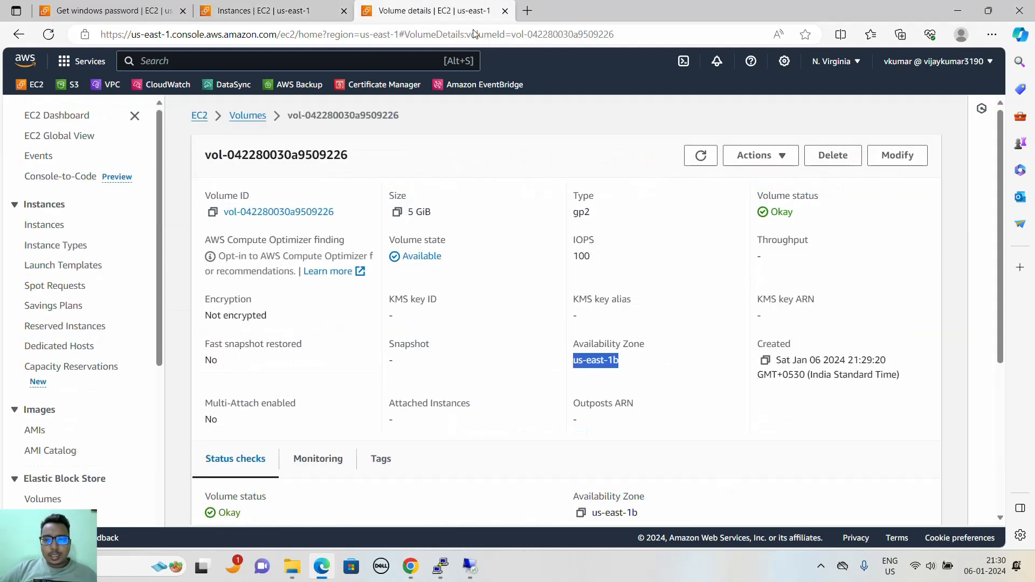
click(760, 155)
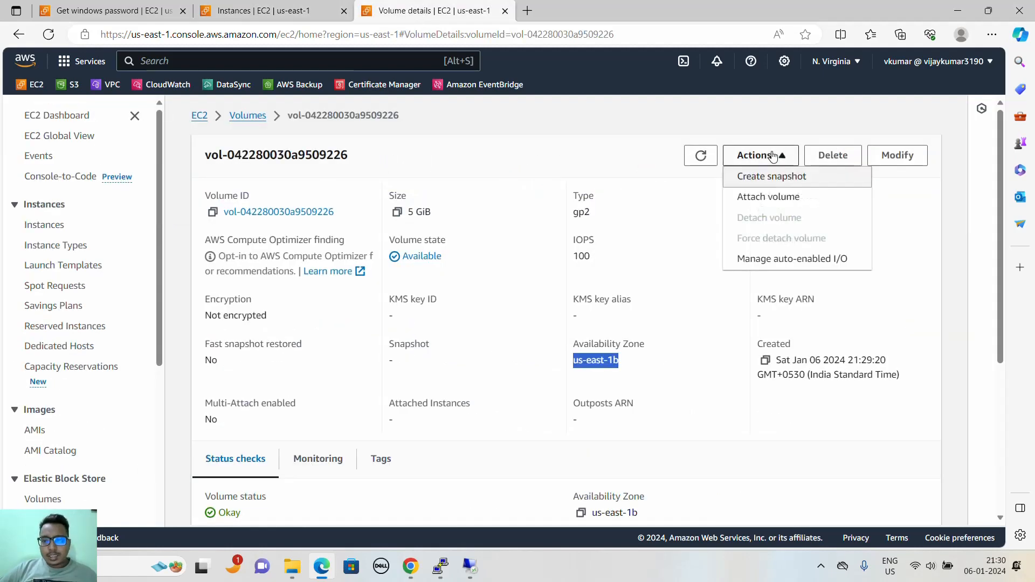
click(760, 197)
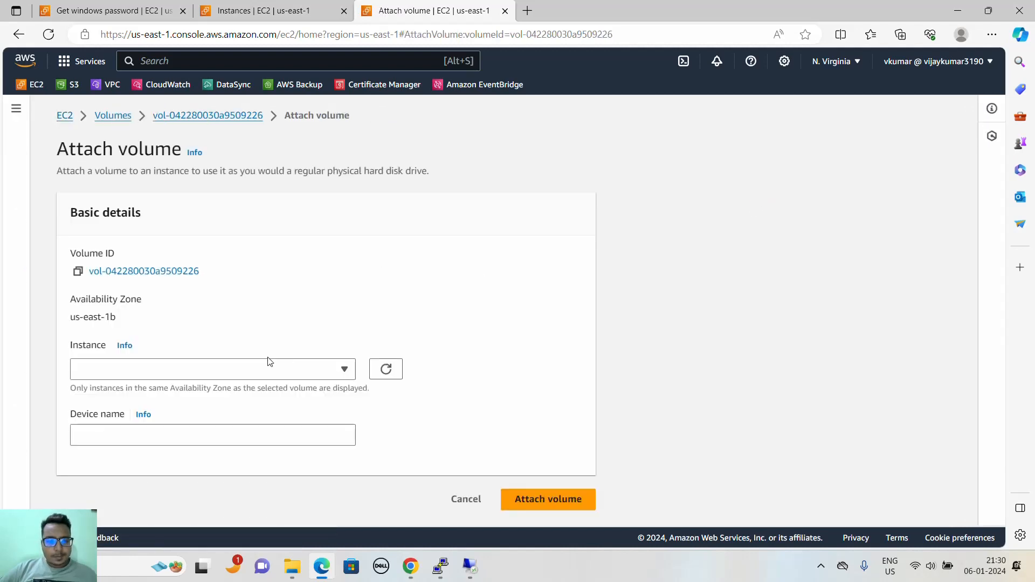
click(279, 372)
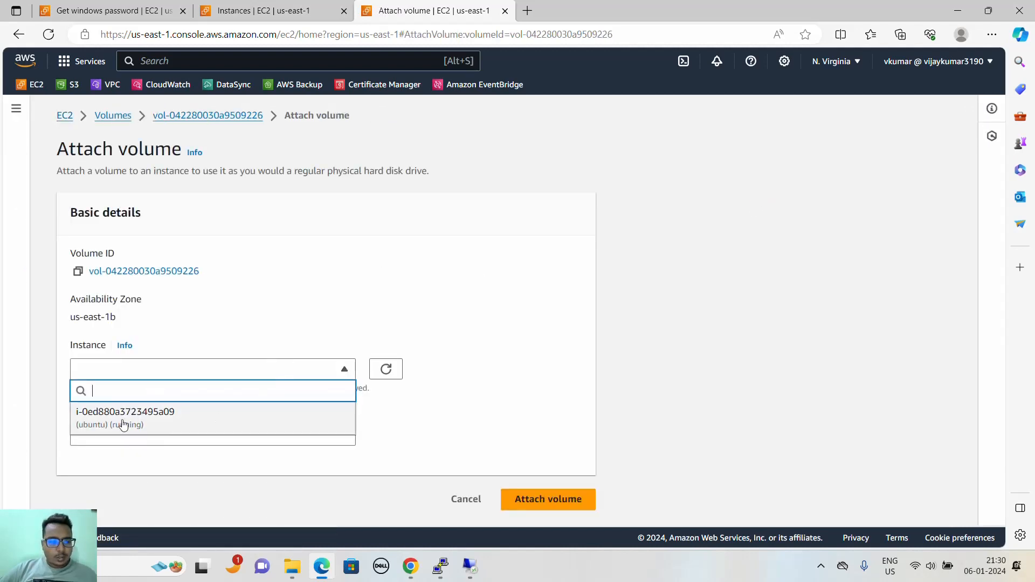
click(86, 430)
scroll(291, 407, down, 1)
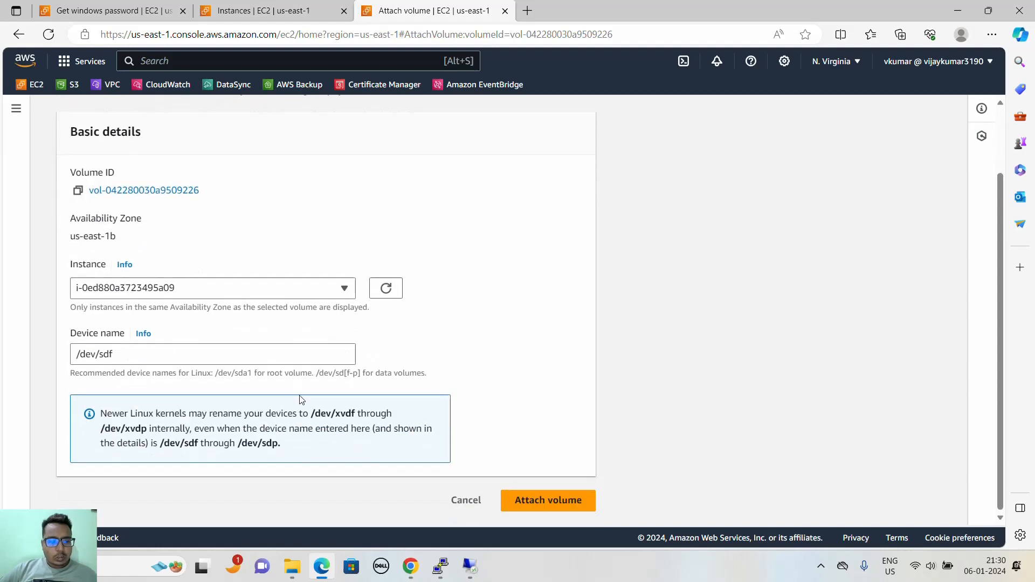
click(526, 503)
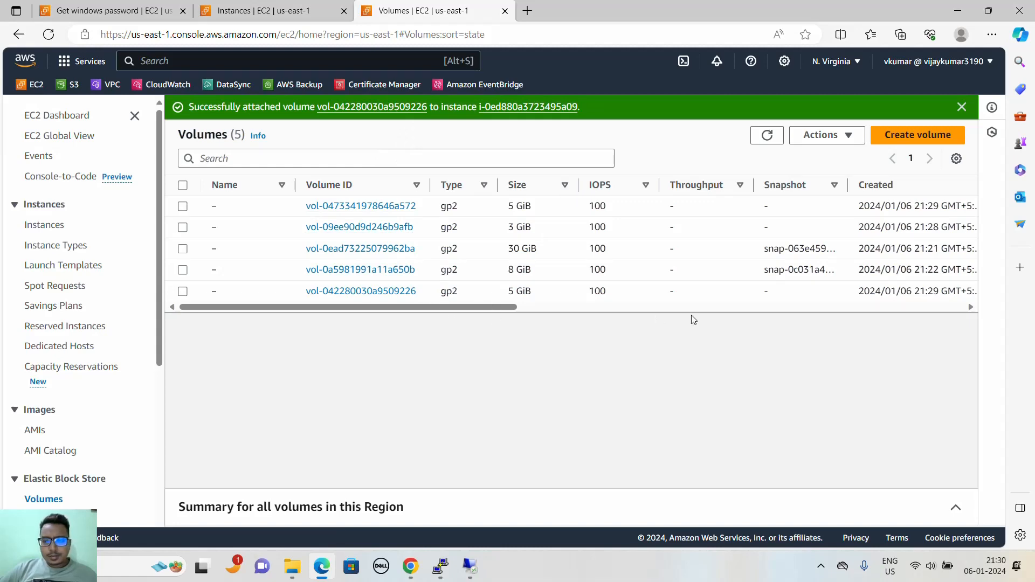
- Open the details of the 5 GiB volume in us-east-1c and compare its Availability Zone with the Windows instance's in the Instances list
mouse_move(506, 306)
mouse_down()
mouse_move(735, 303)
mouse_move(514, 307)
mouse_up()
click(384, 209)
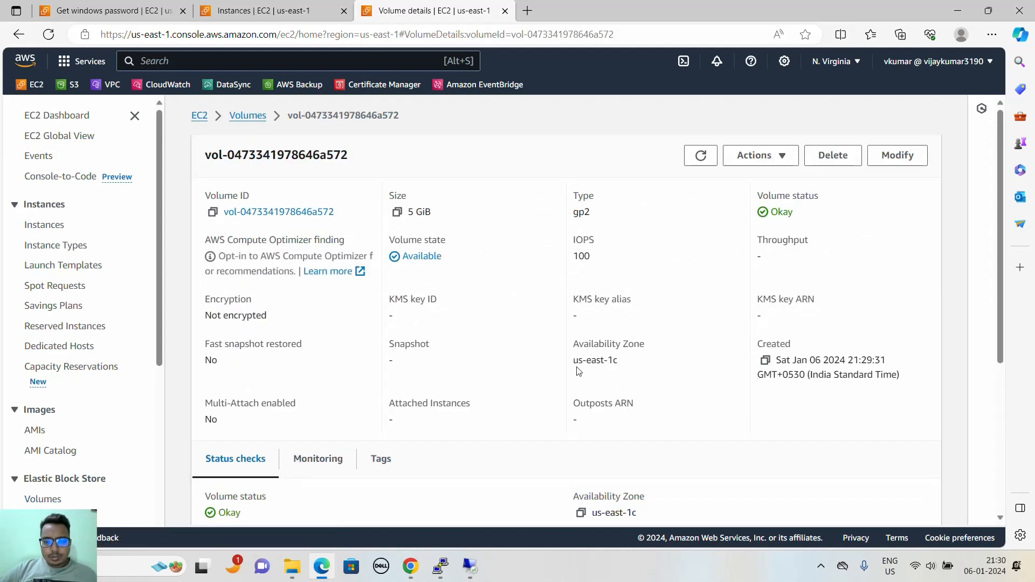
drag(578, 370, 642, 370)
click(264, 10)
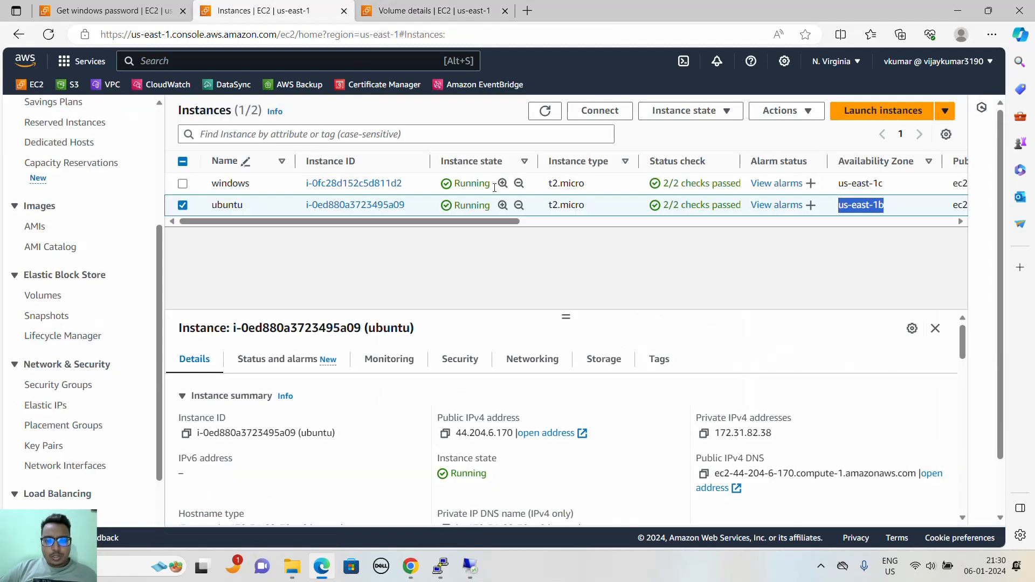
mouse_move(467, 222)
mouse_down()
mouse_move(566, 227)
mouse_move(465, 222)
mouse_up()
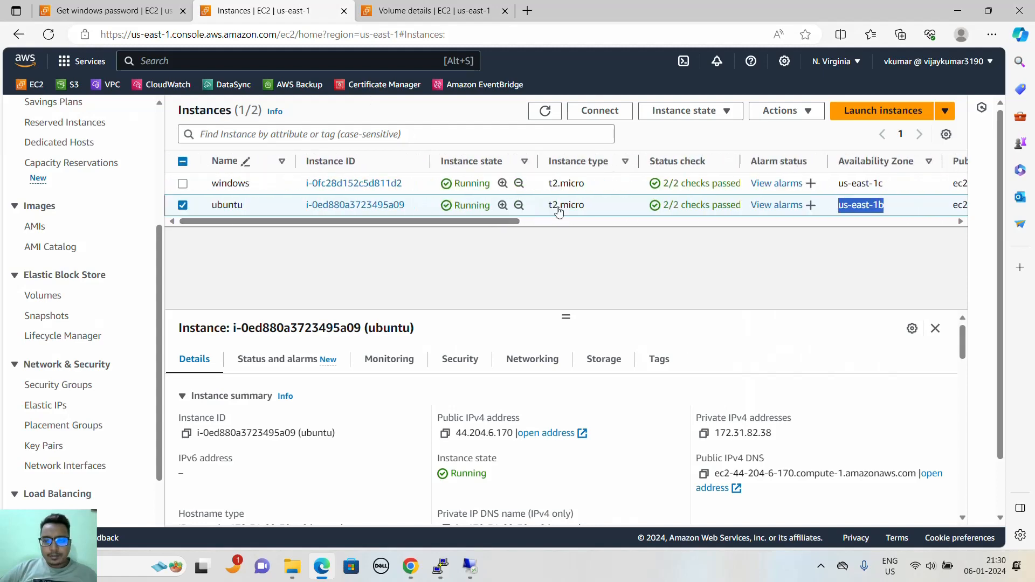
click(830, 183)
- Return to the 5 GiB us-east-1c volume's details and attach the volume to the windows instance
click(446, 16)
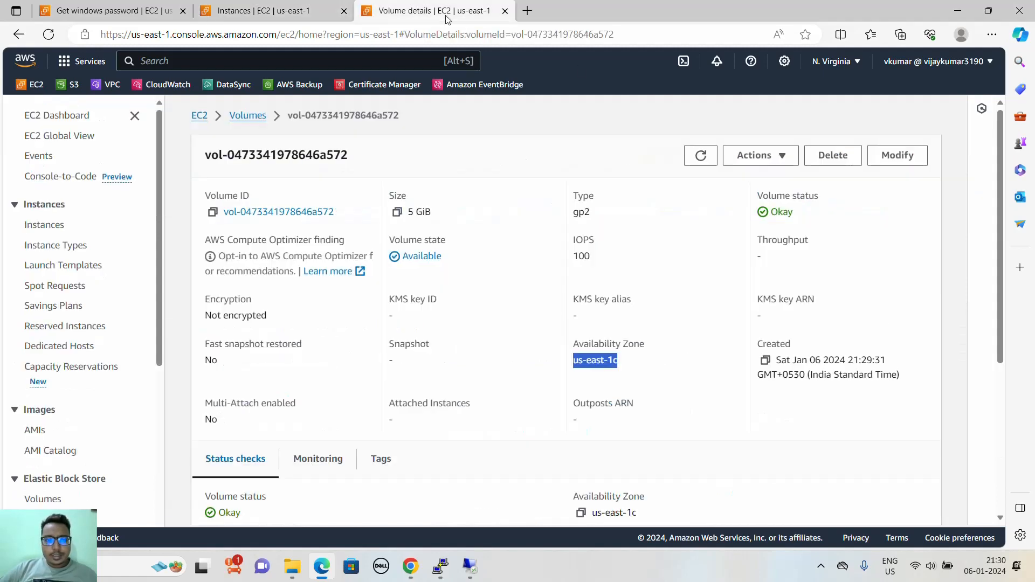
click(777, 156)
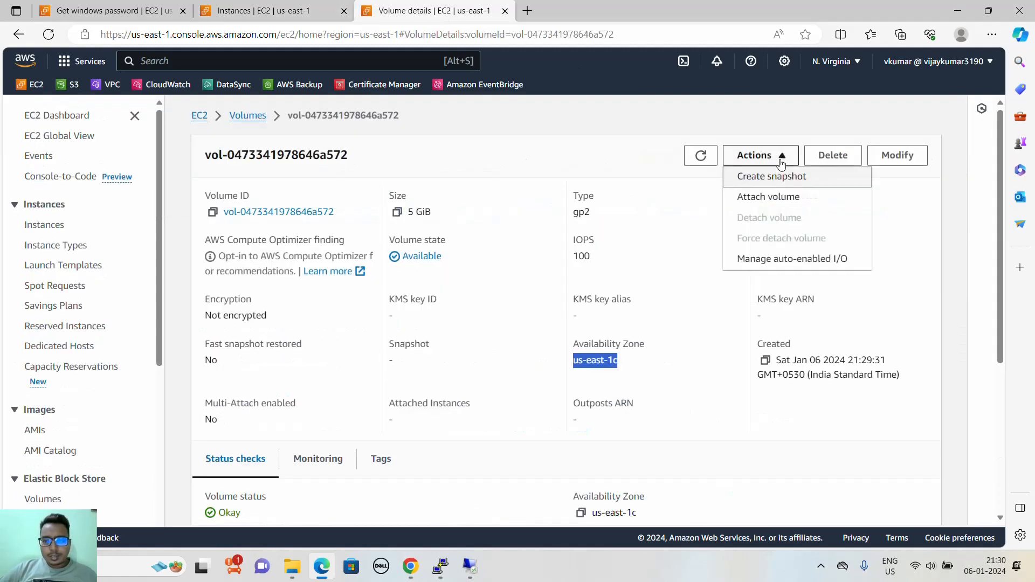
click(769, 200)
click(254, 377)
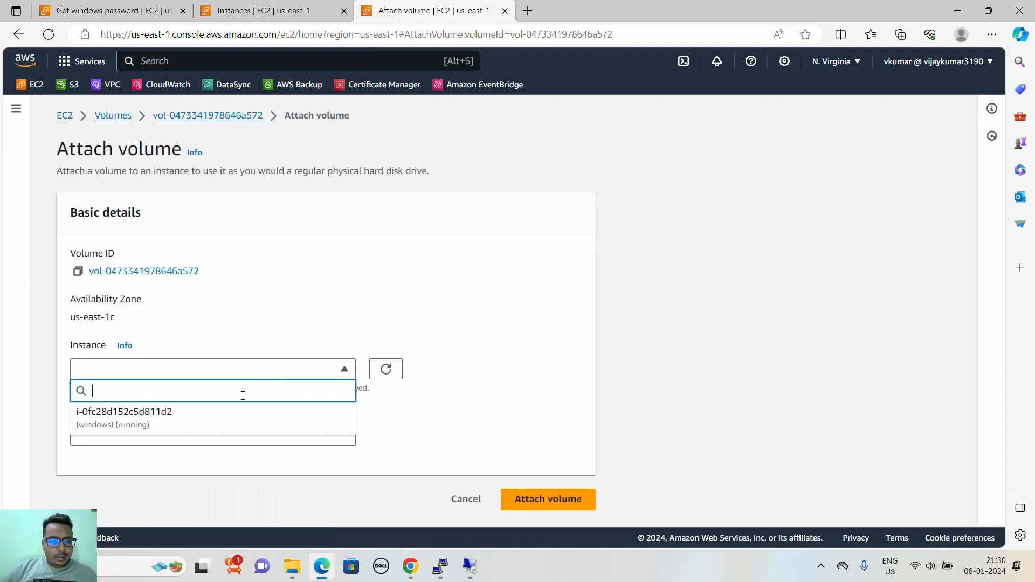
click(223, 423)
click(547, 512)
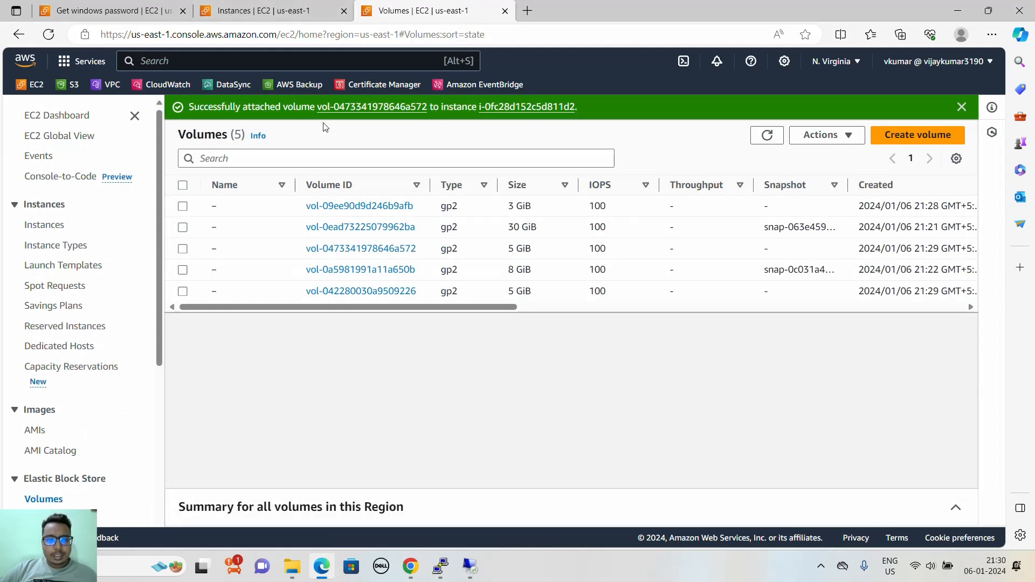
- Switch to the Ubuntu instance's PuTTY session and list its disks with fdisk -l to examine the newly attached disk
click(440, 566)
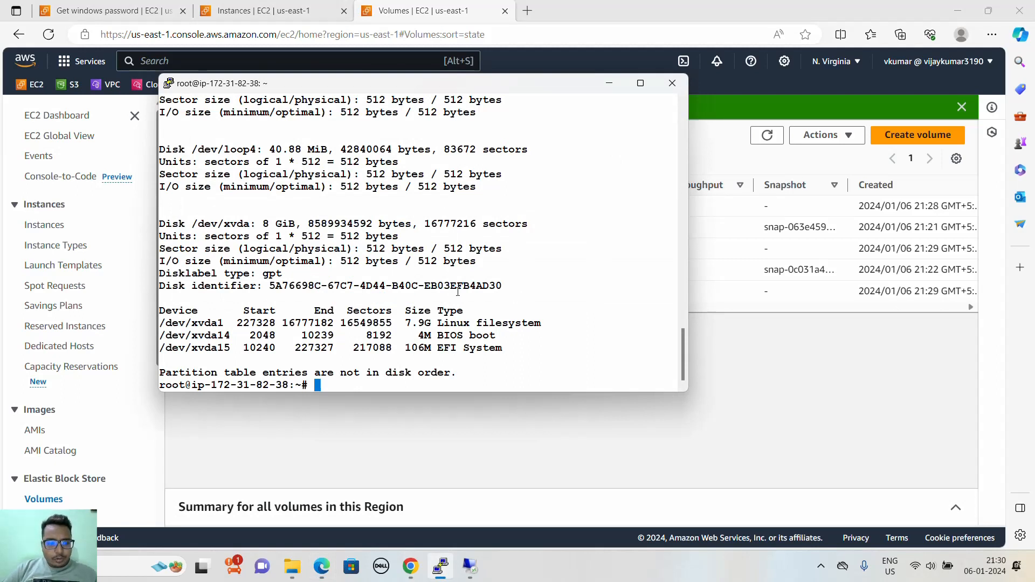
key(Up)
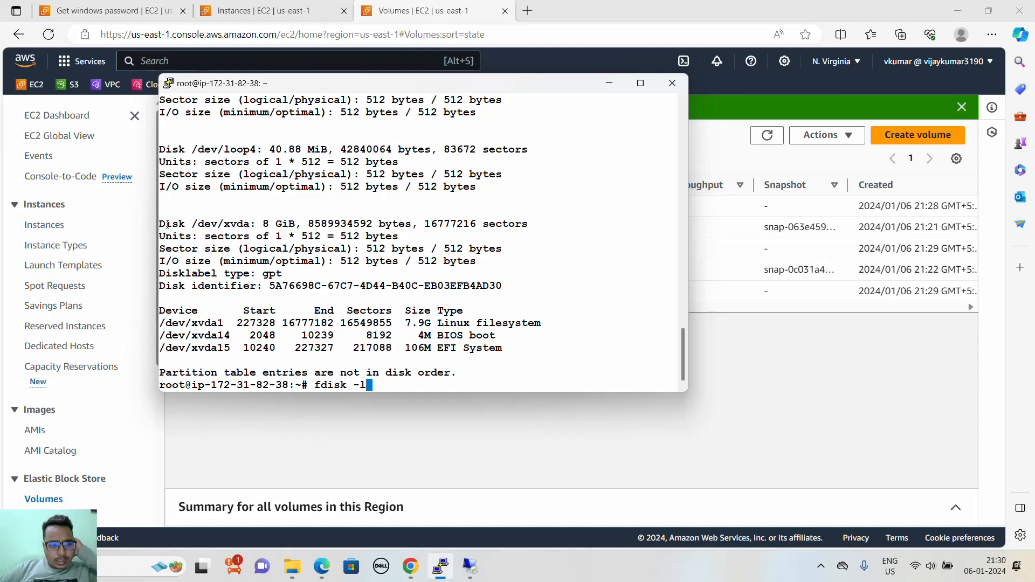
drag(167, 224, 265, 224)
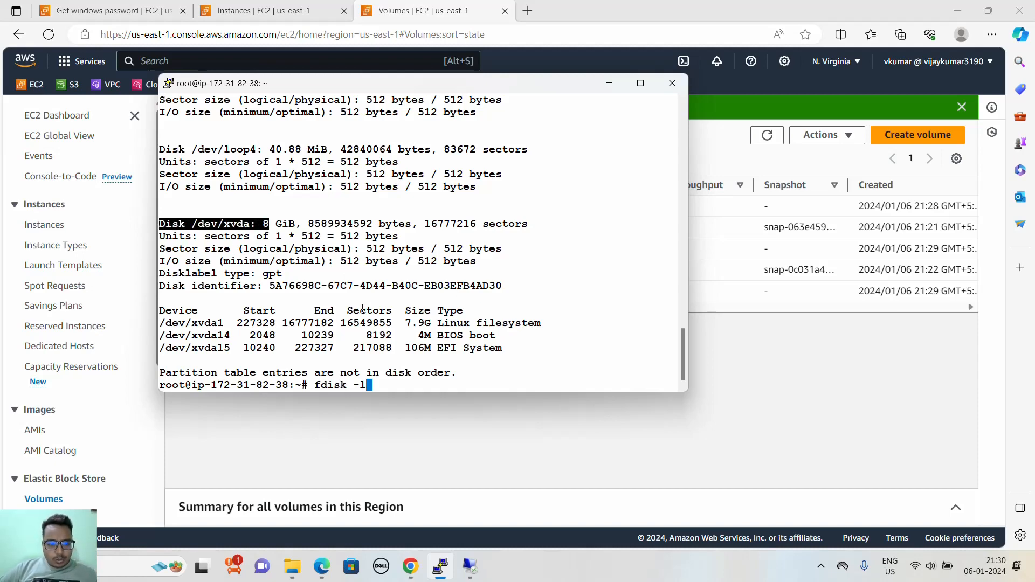
key(Return)
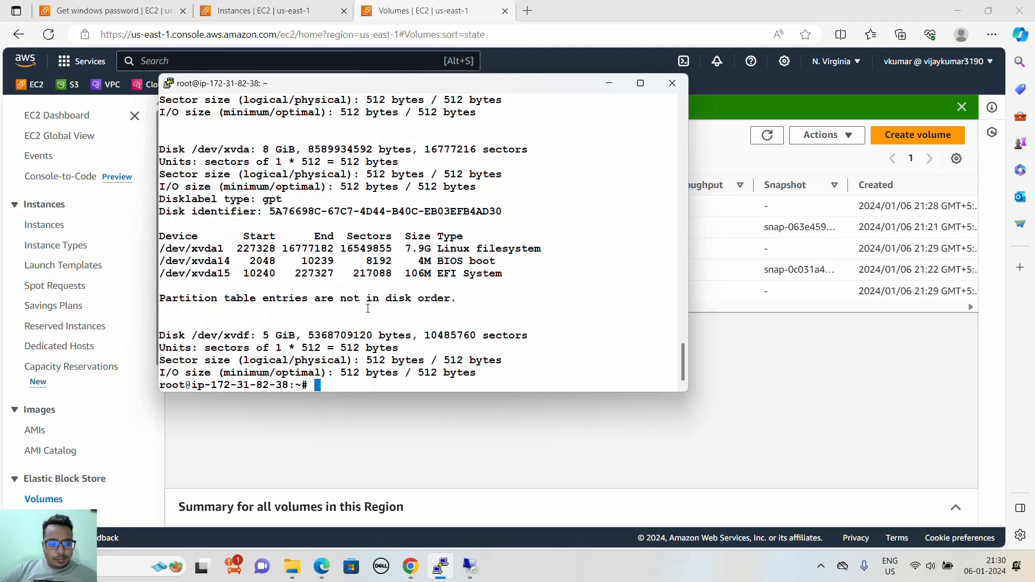
drag(160, 340, 501, 377)
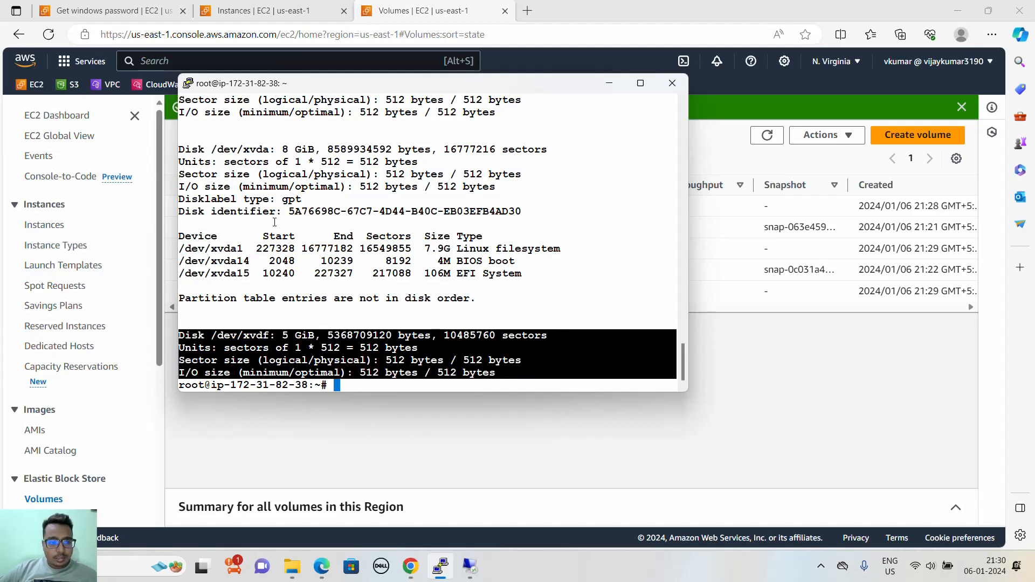
click(394, 277)
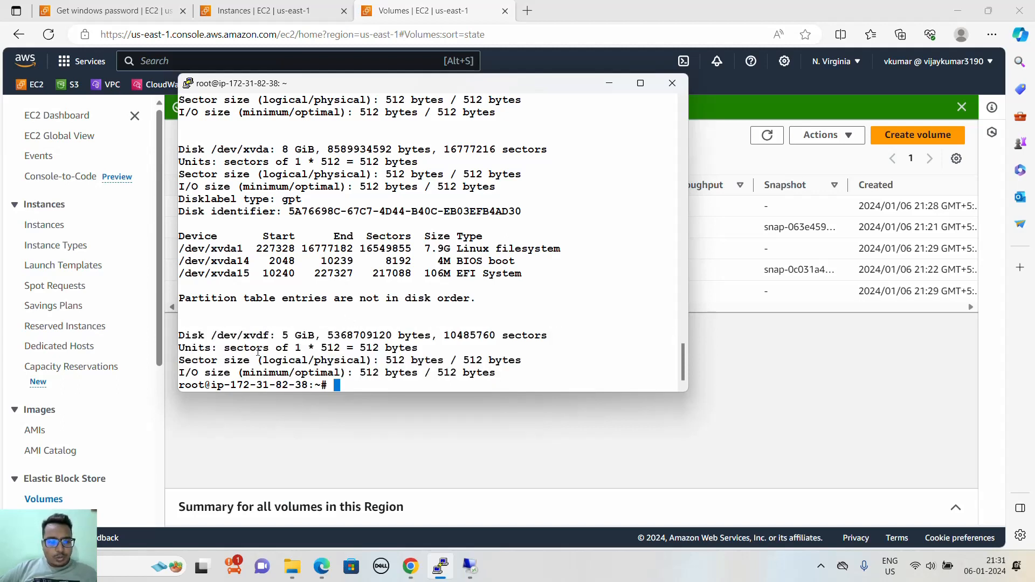
- Format the 5 GiB disk /dev/xvdf with an XFS file system using mkfs.xfs
double_click(242, 337)
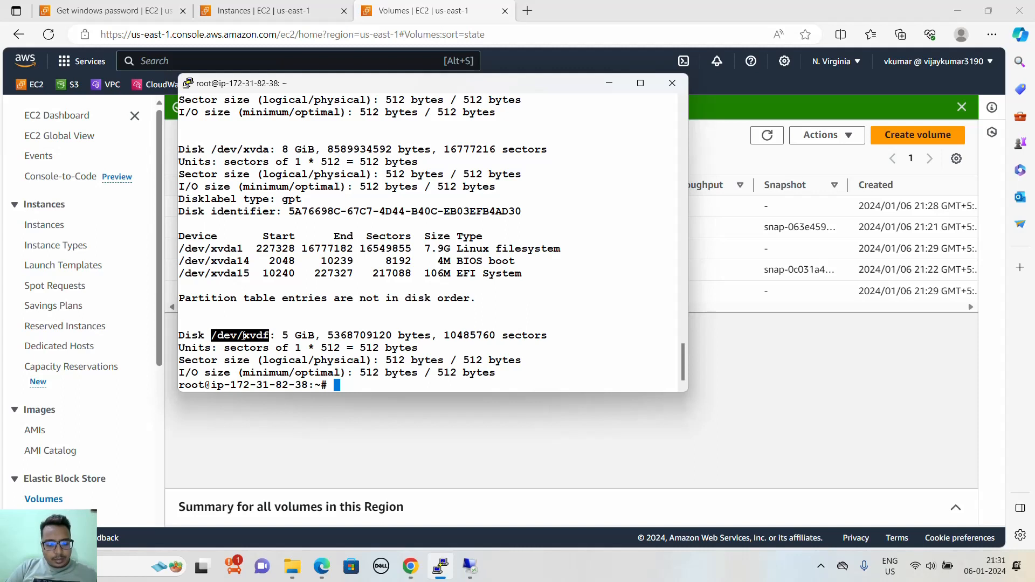
text(x)
key(BackSpace)
text(xfd)
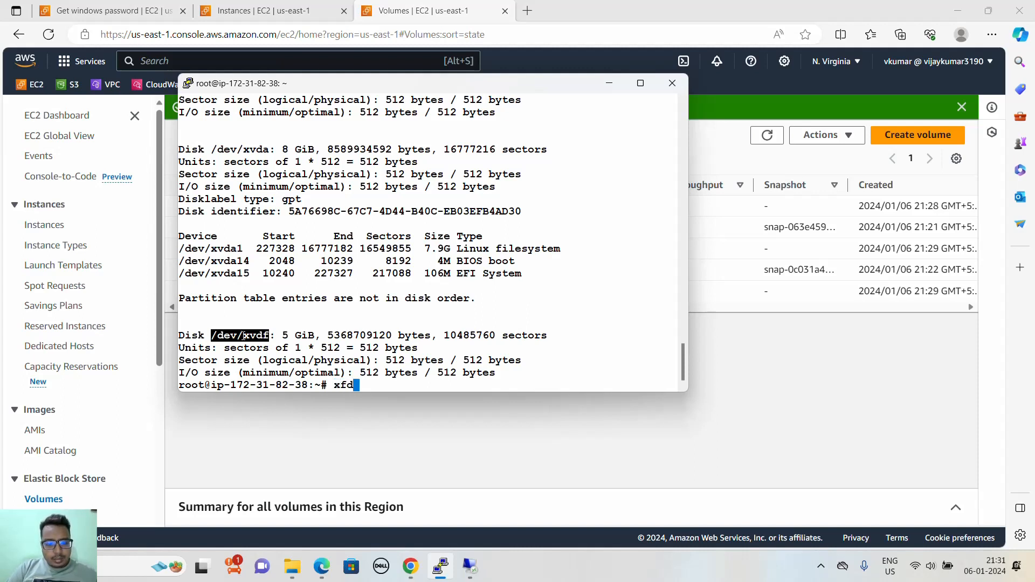
key(BackSpace)
key(BackSpace)
key(BackSpace)
text(mkfs)
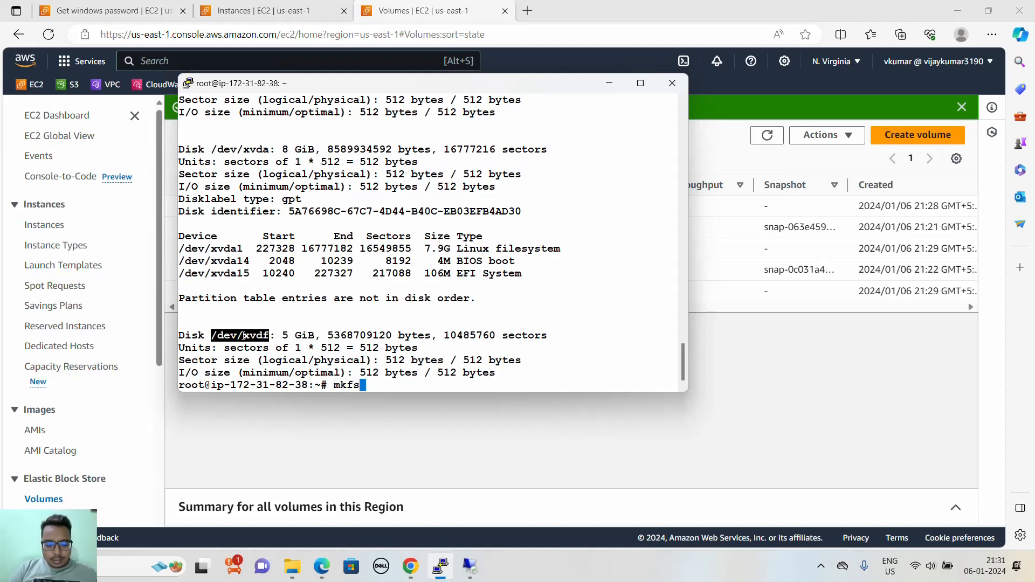
text(x)
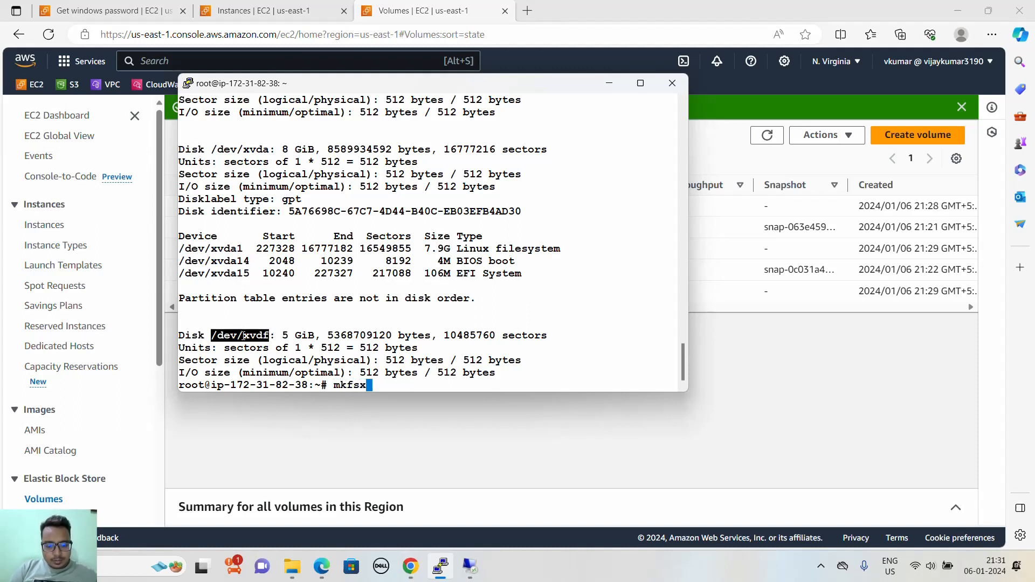
key(BackSpace)
text(.xfs)
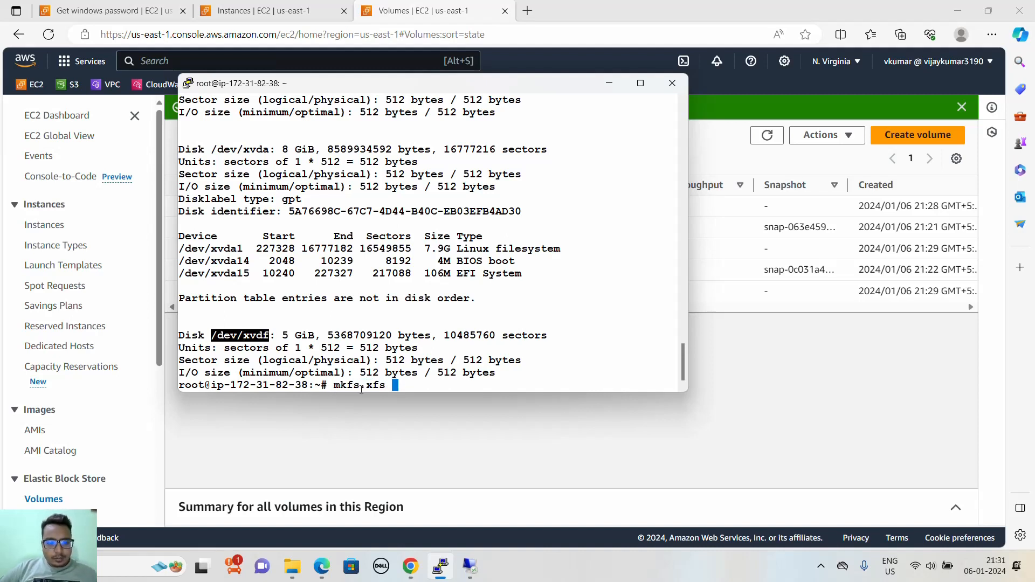
right_click(378, 311)
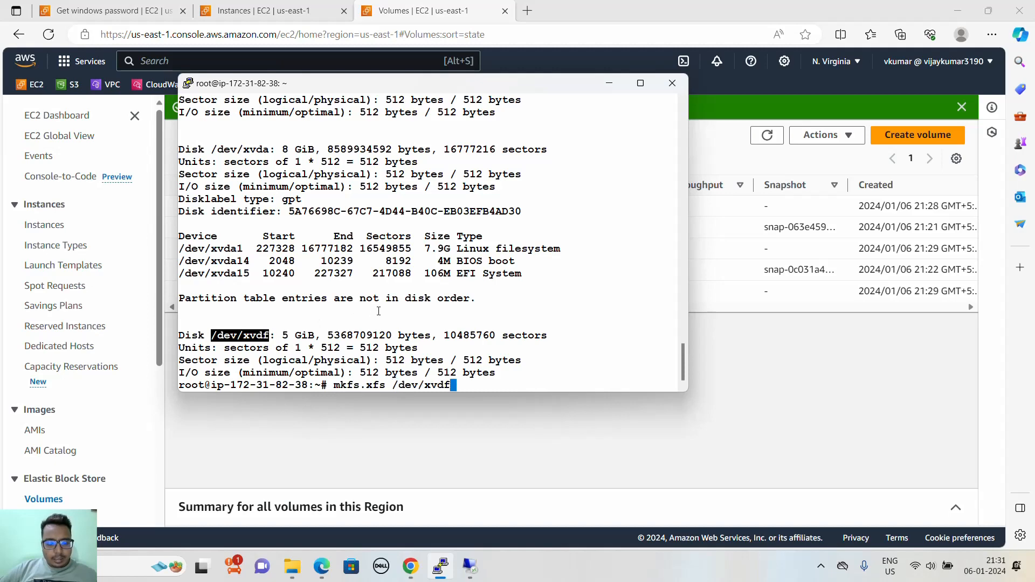
key(Return)
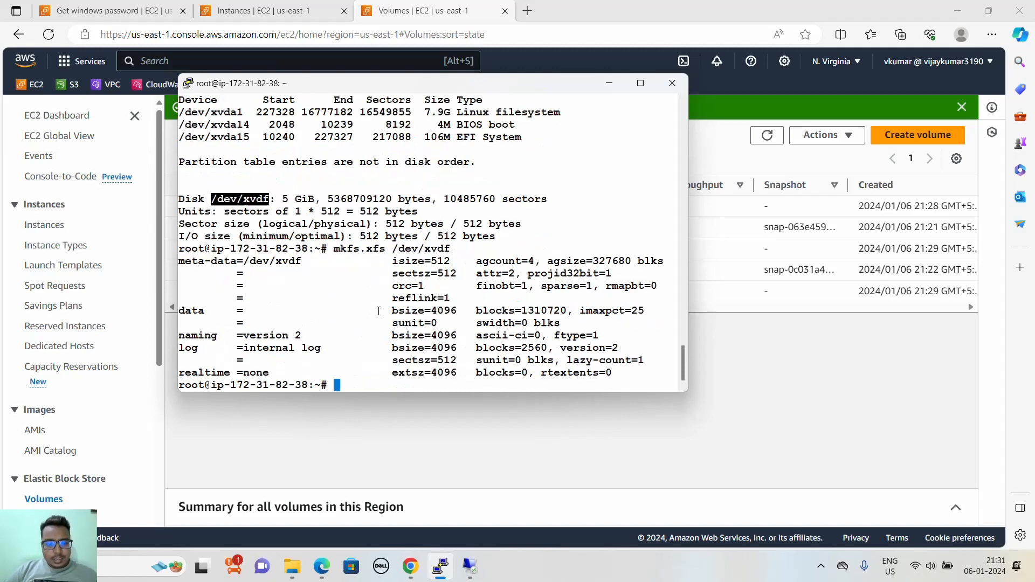
key(Return)
key(Return)
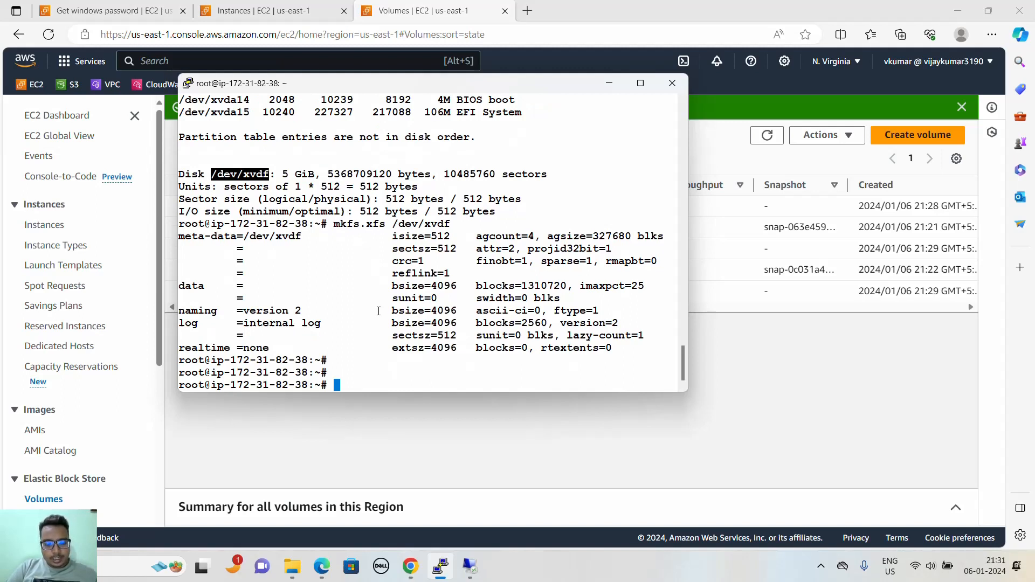
- Create the directory /data at the file system root with mkdir
text(df)
key(BackSpace)
key(BackSpace)
key(BackSpace)
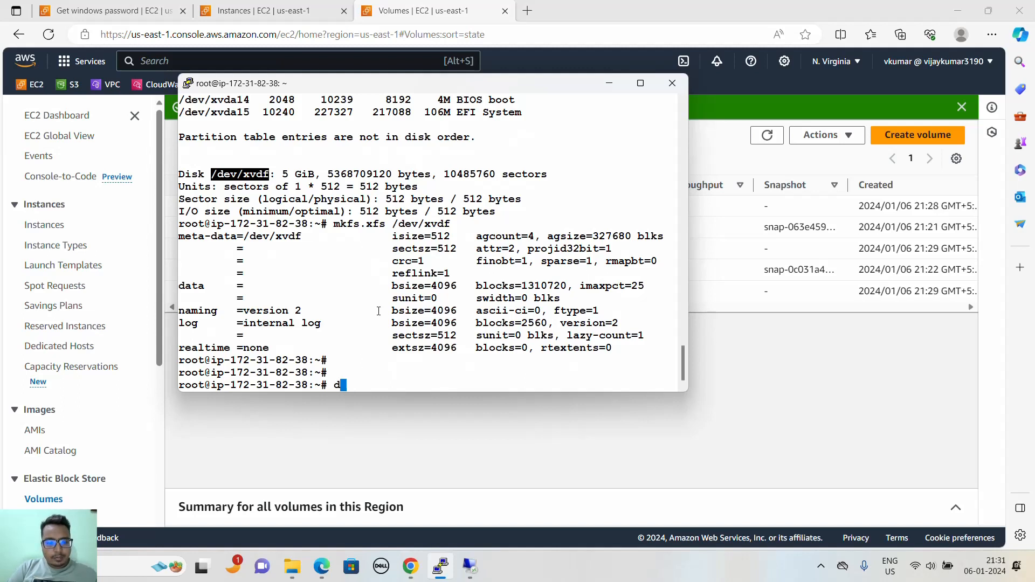
text(mkfs.)
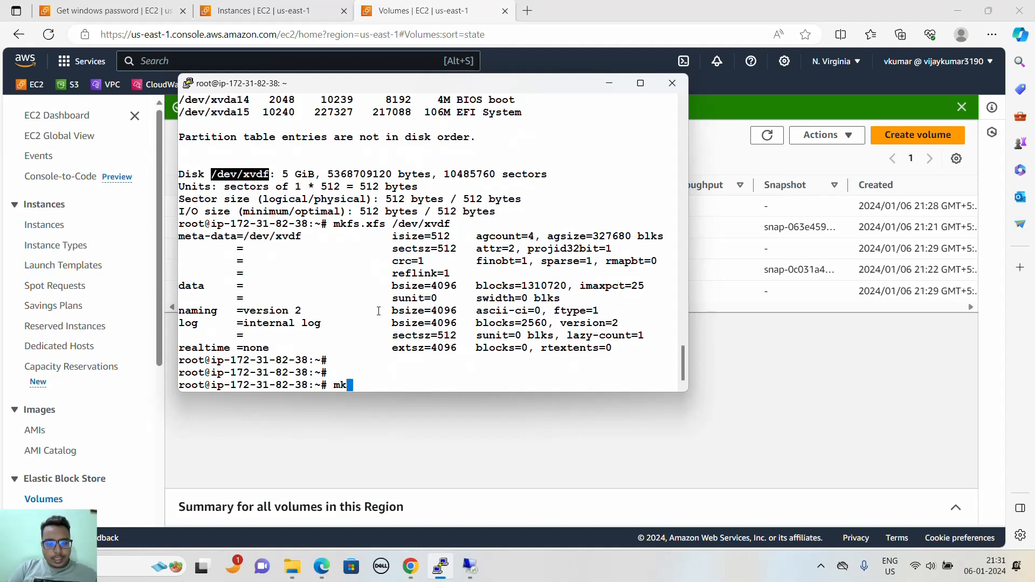
key(BackSpace)
key(BackSpace)
key(BackSpace)
text(dir /via)
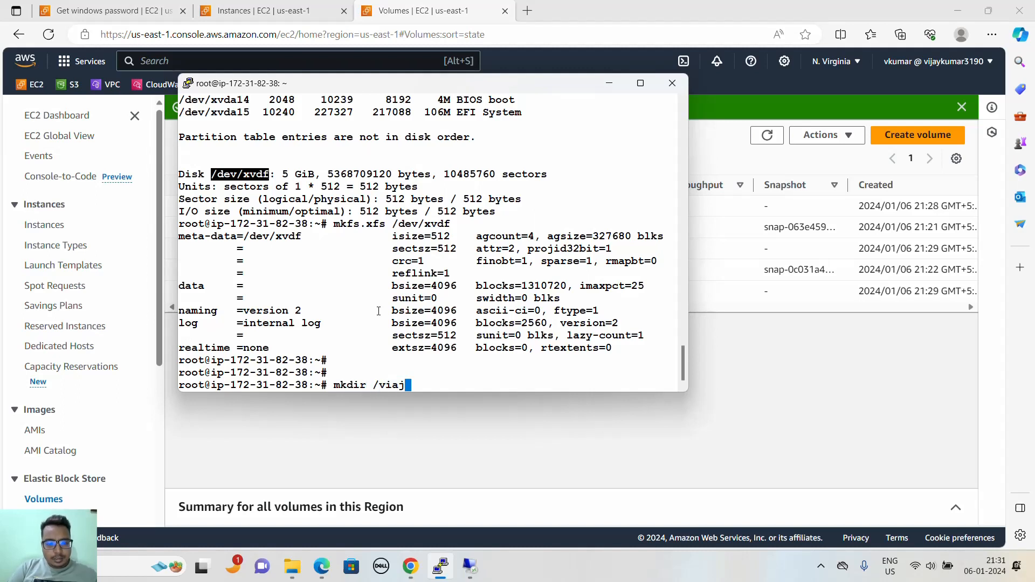
key(BackSpace)
text(jay)
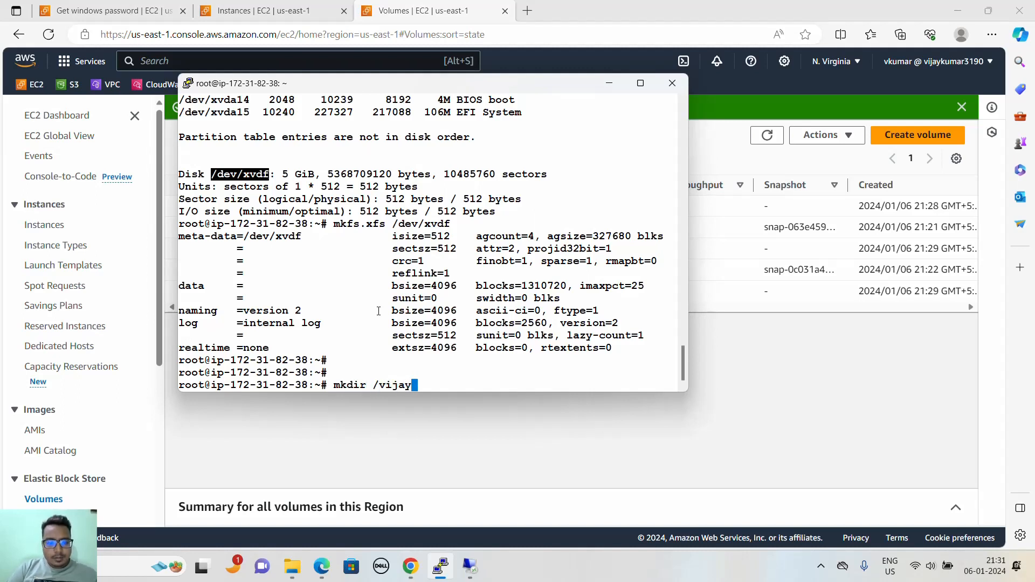
key(BackSpace)
key(BackSpace)
key(BackSpace)
key(BackSpace)
text(d)
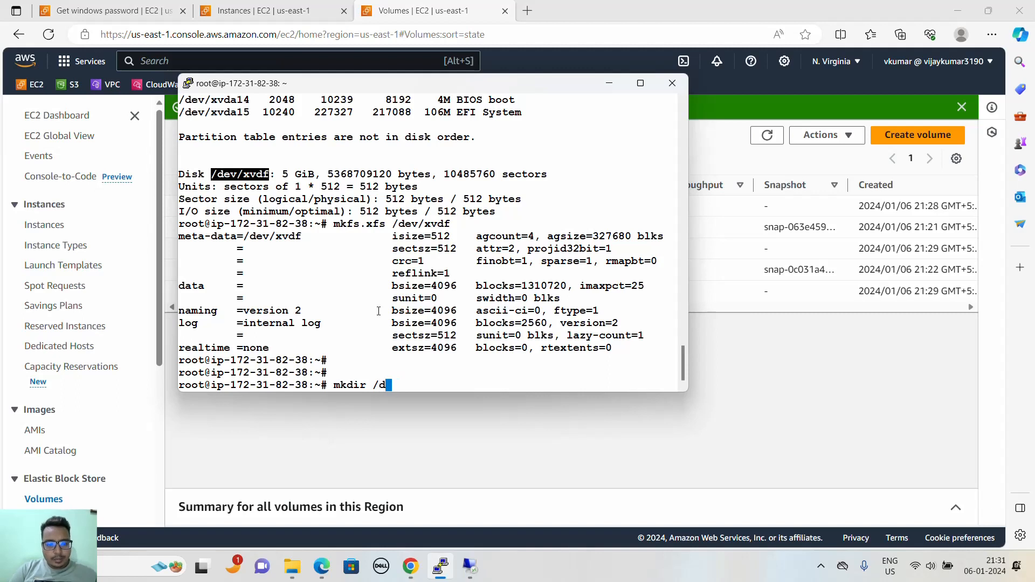
text(ata)
key(Return)
- Mount the /dev/xvdf disk on the /data/ directory
text(m)
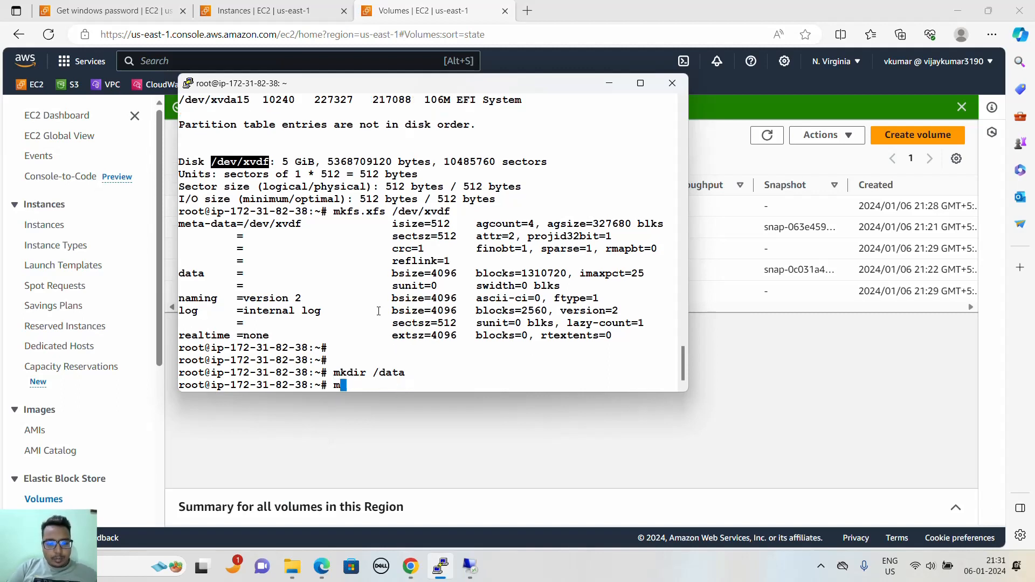
text(oun t)
key(BackSpace)
key(BackSpace)
text(t)
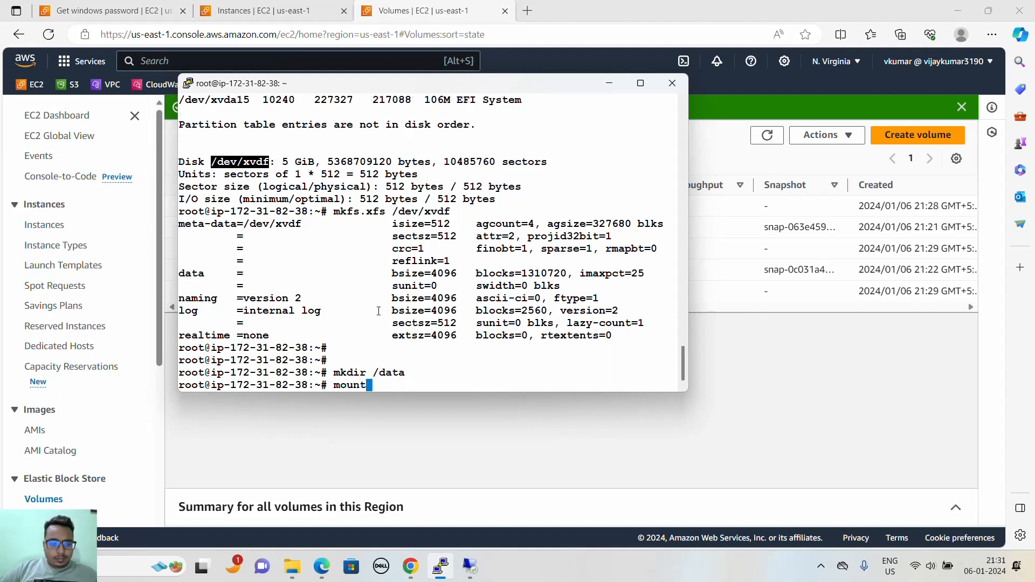
double_click(258, 162)
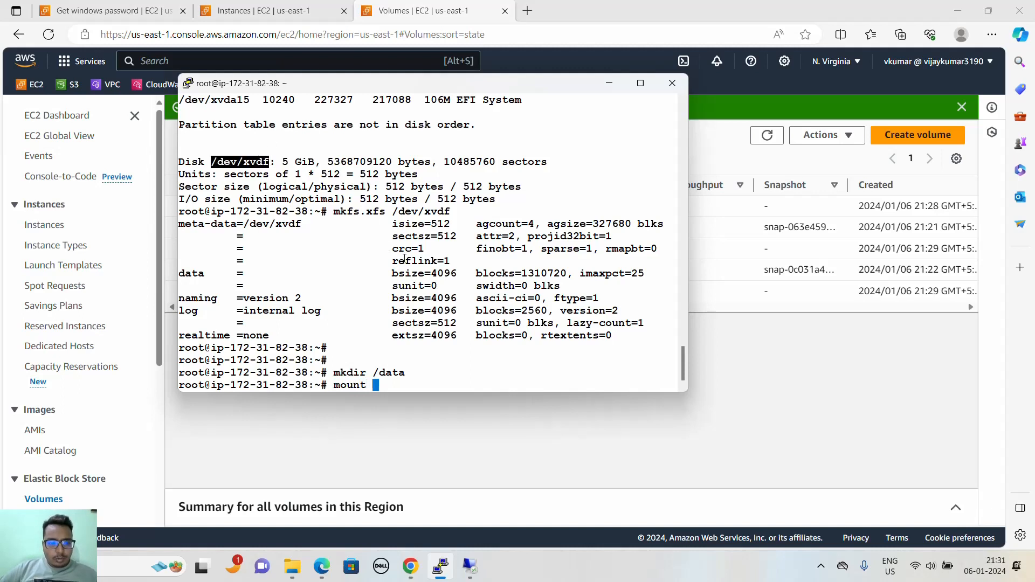
right_click(404, 259)
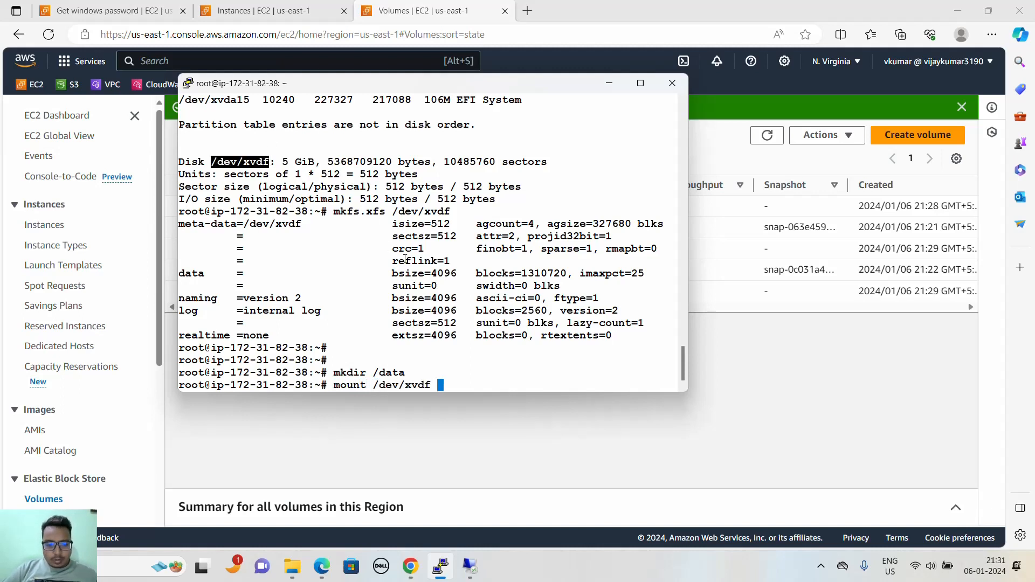
text(/data/)
key(Return)
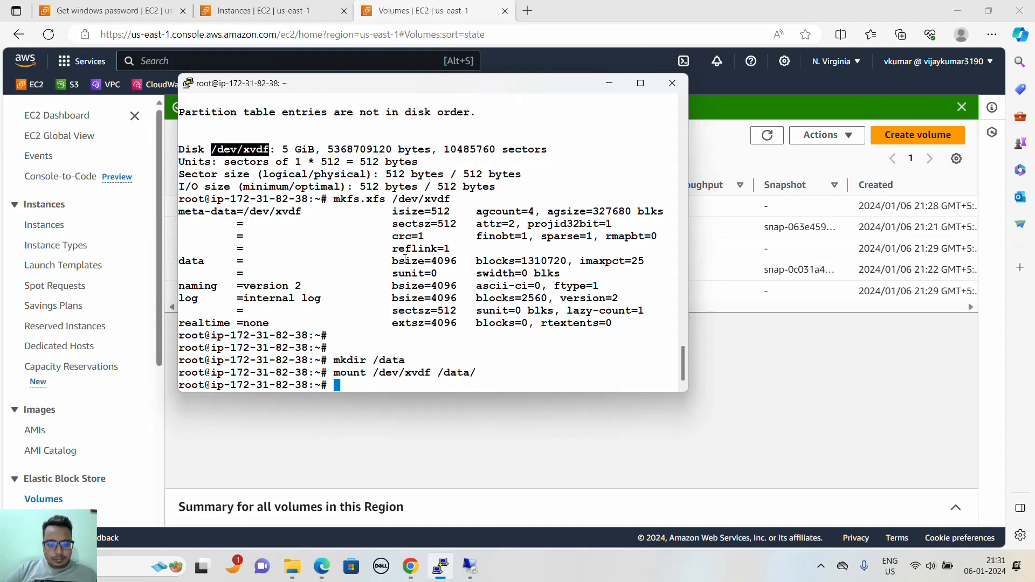
- List the mounted file systems with df -kh and examine the entry for /dev/xvdf
text(df -kh)
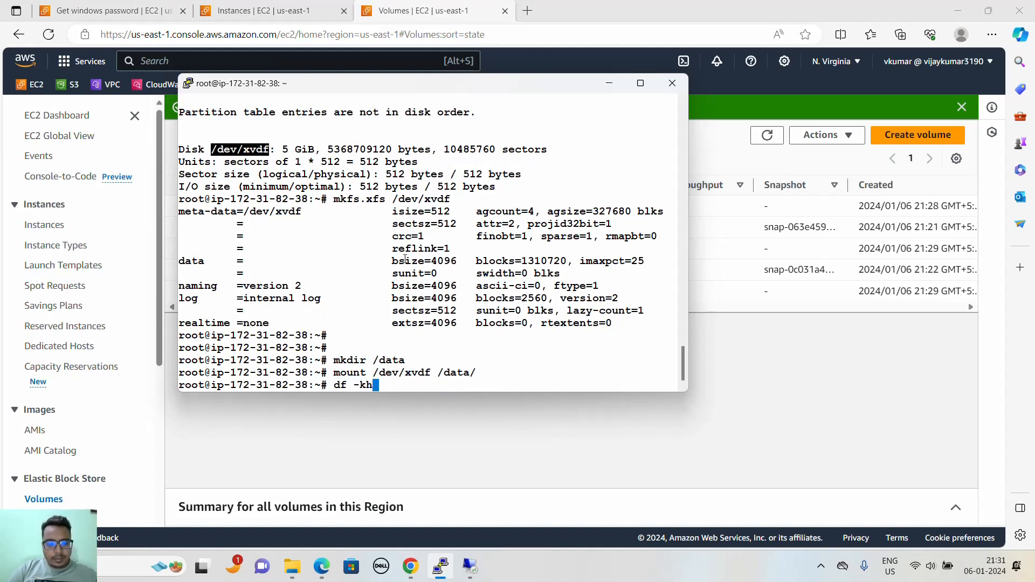
key(Return)
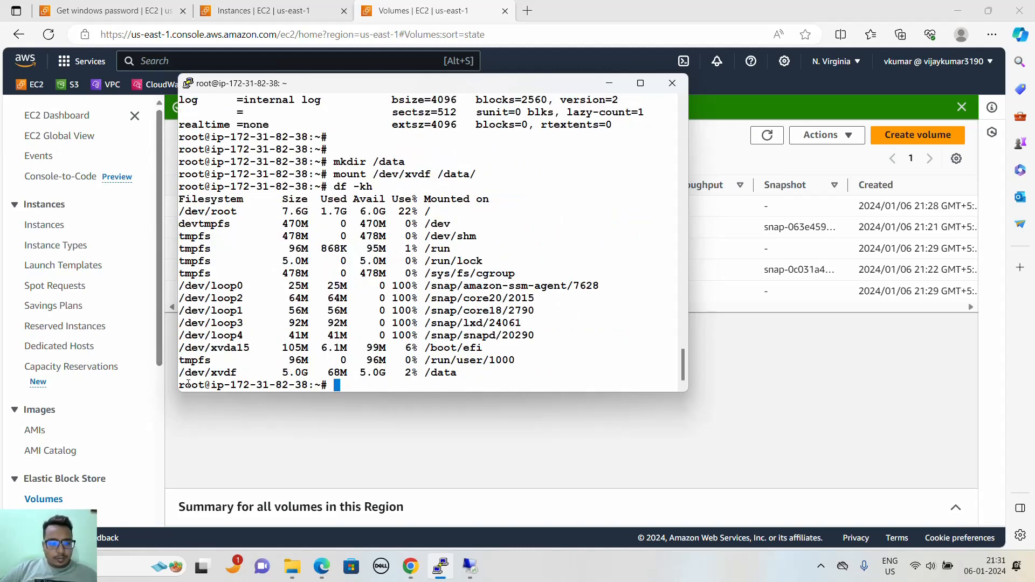
drag(180, 373, 469, 373)
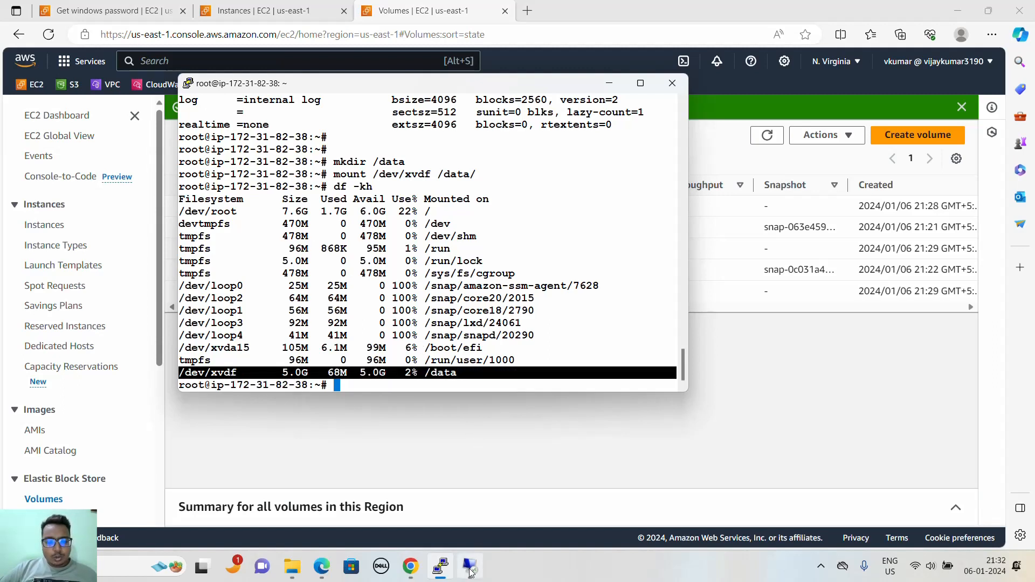
- Switch to the Windows instance's Remote Desktop session and examine the drives in This PC, closing the extra File Explorer window
click(469, 567)
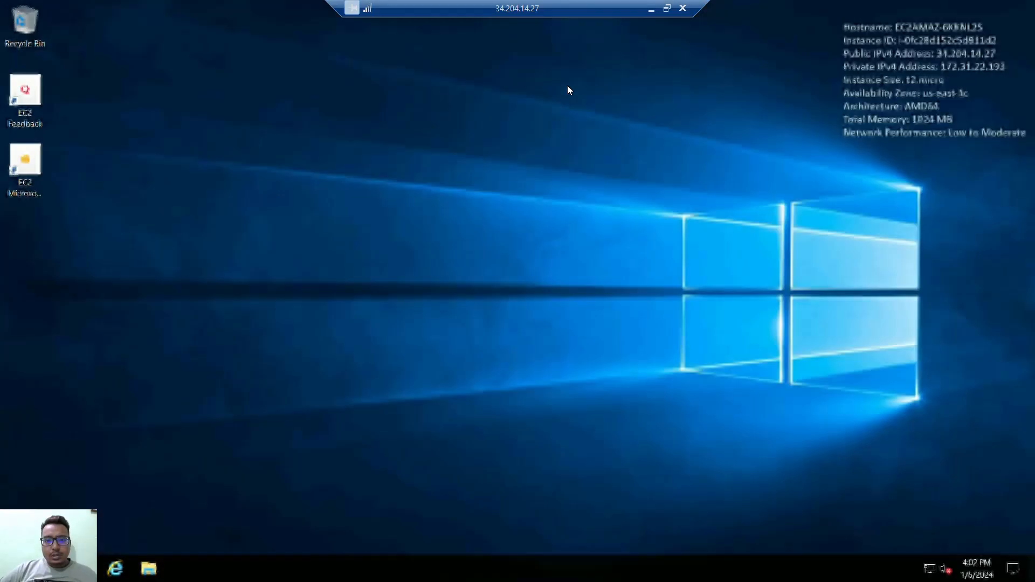
click(148, 568)
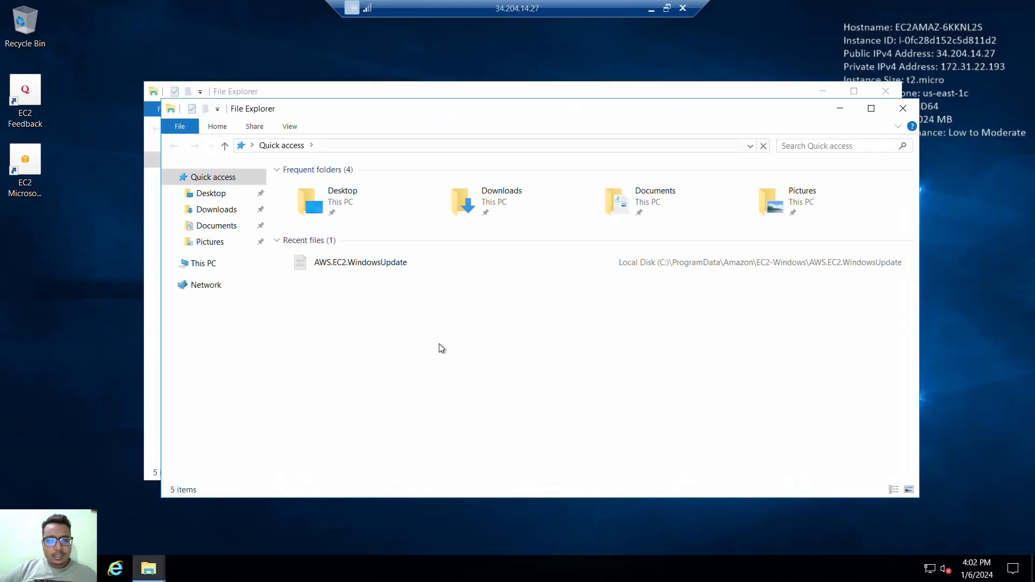
click(205, 268)
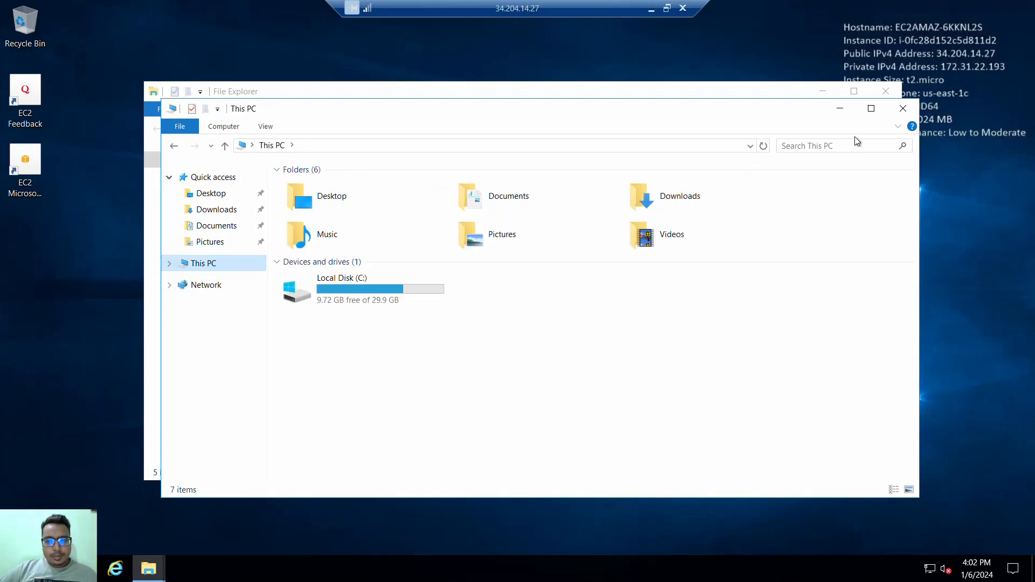
click(882, 93)
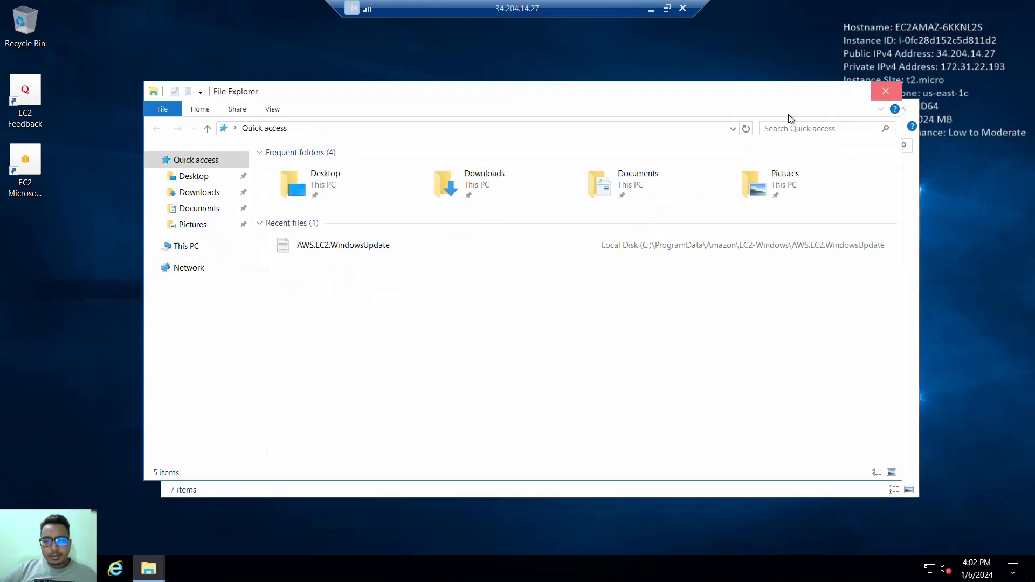
drag(652, 114, 645, 80)
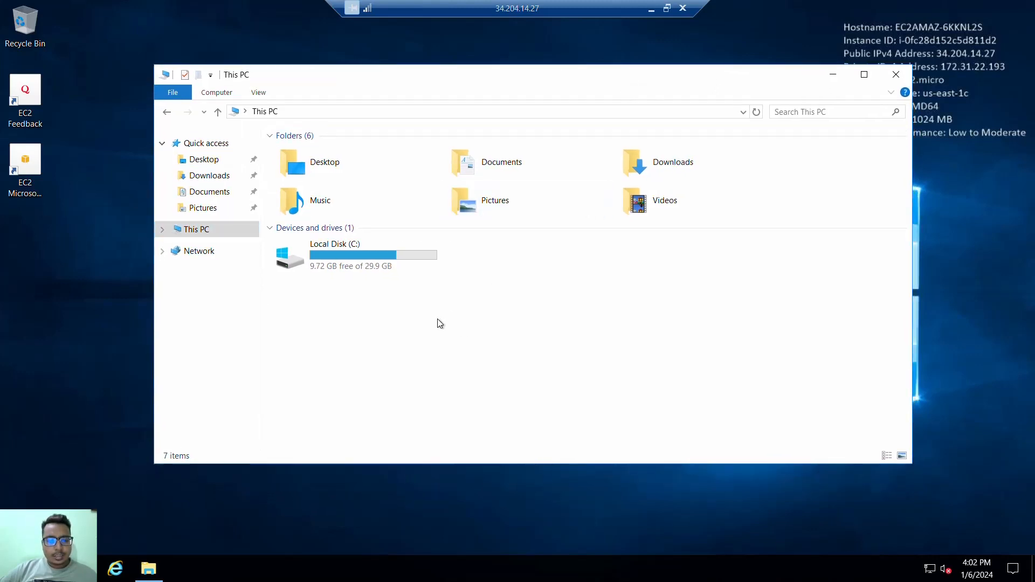
click(288, 258)
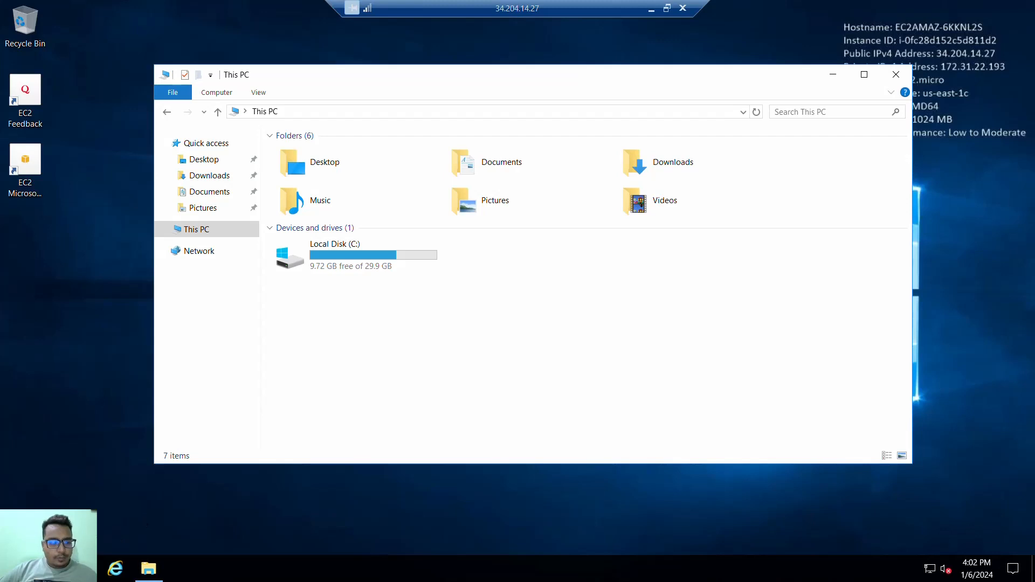
- Open Computer Management on the Windows instance
key(super)
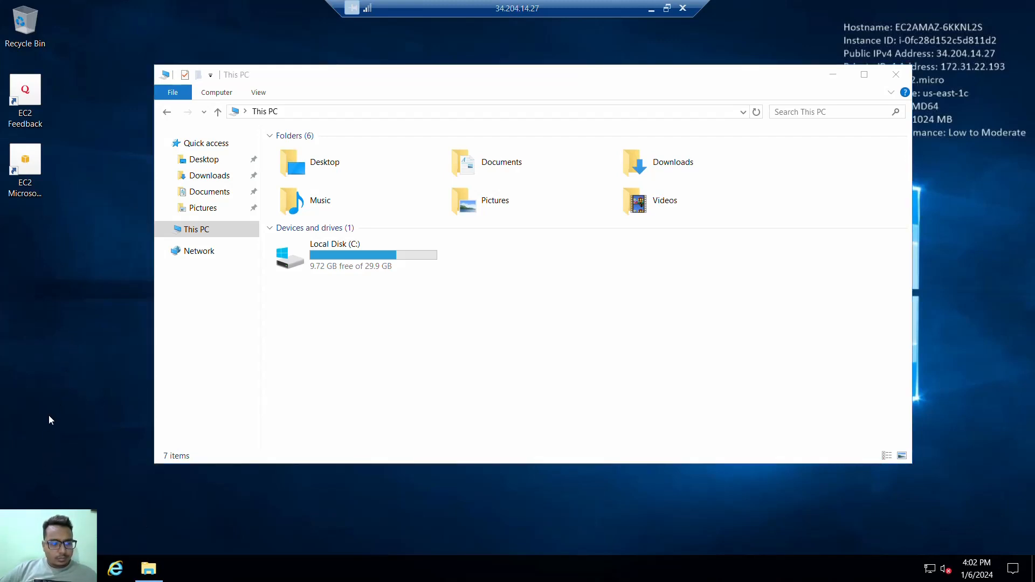
right_click(13, 569)
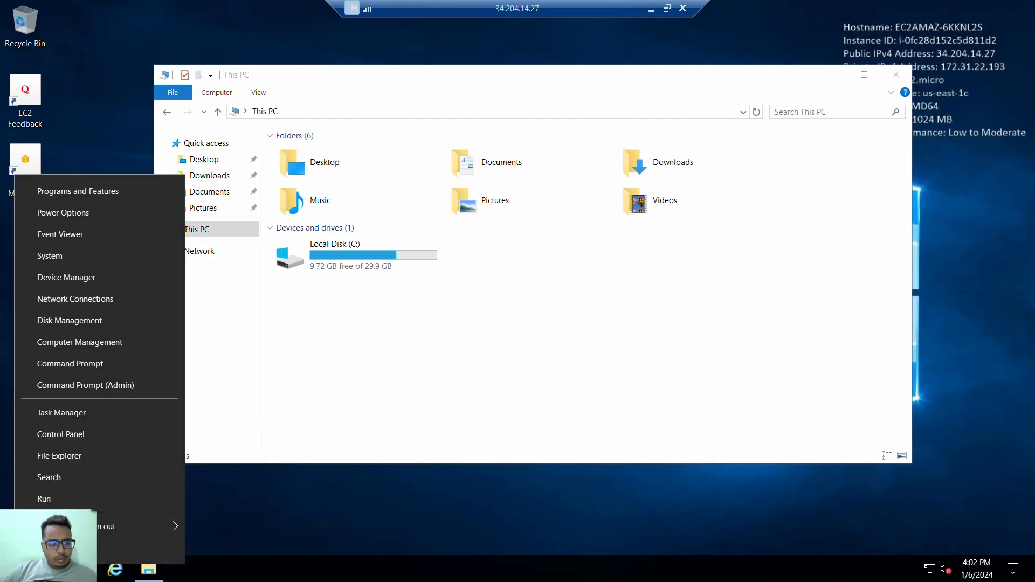
click(82, 339)
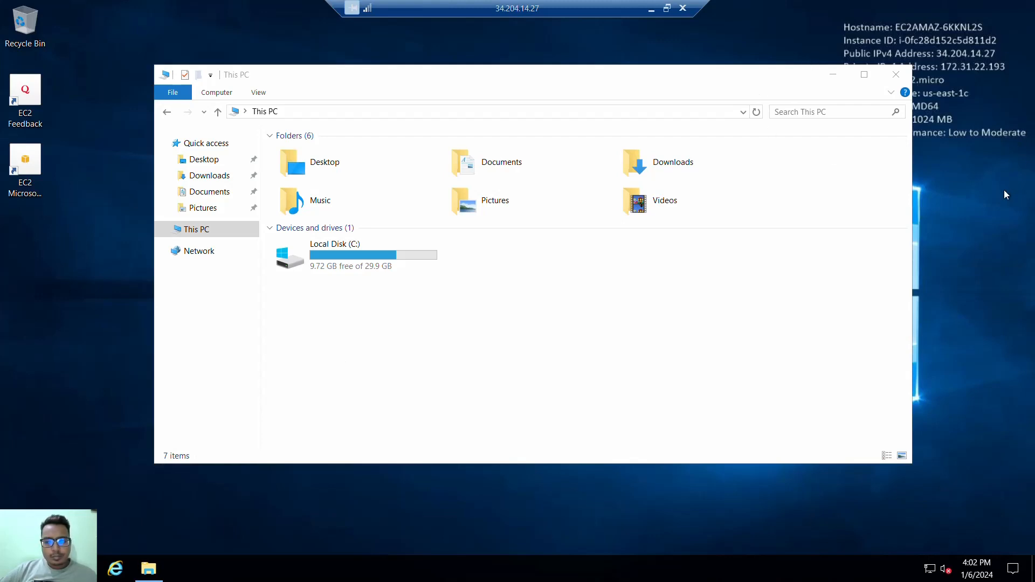
right_click(943, 192)
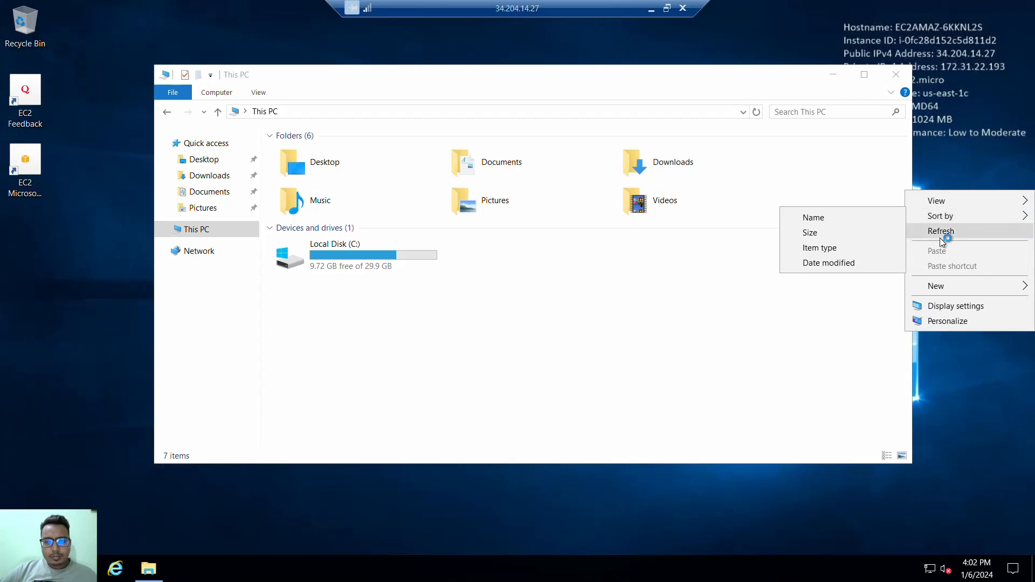
click(941, 233)
right_click(957, 204)
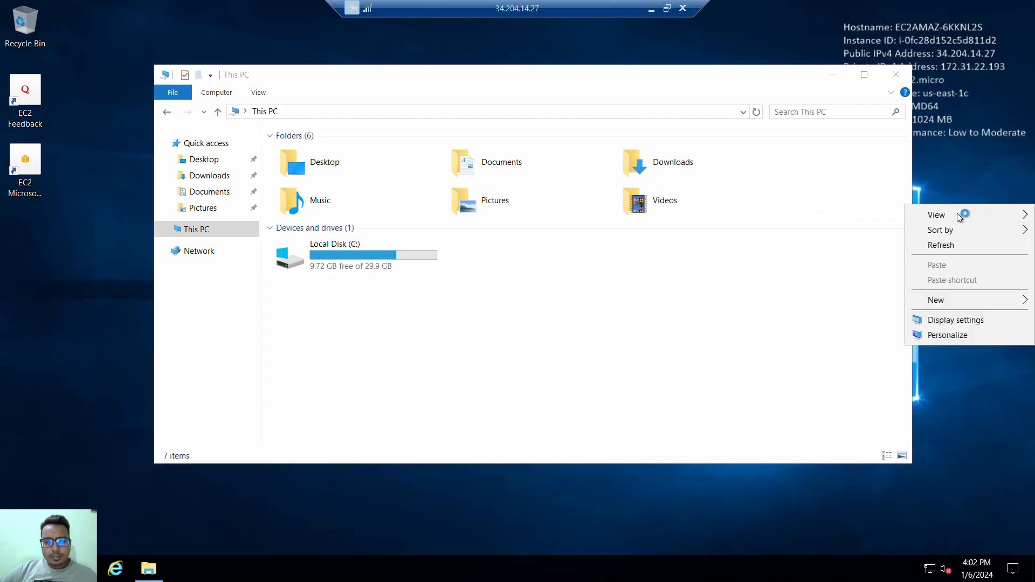
click(950, 246)
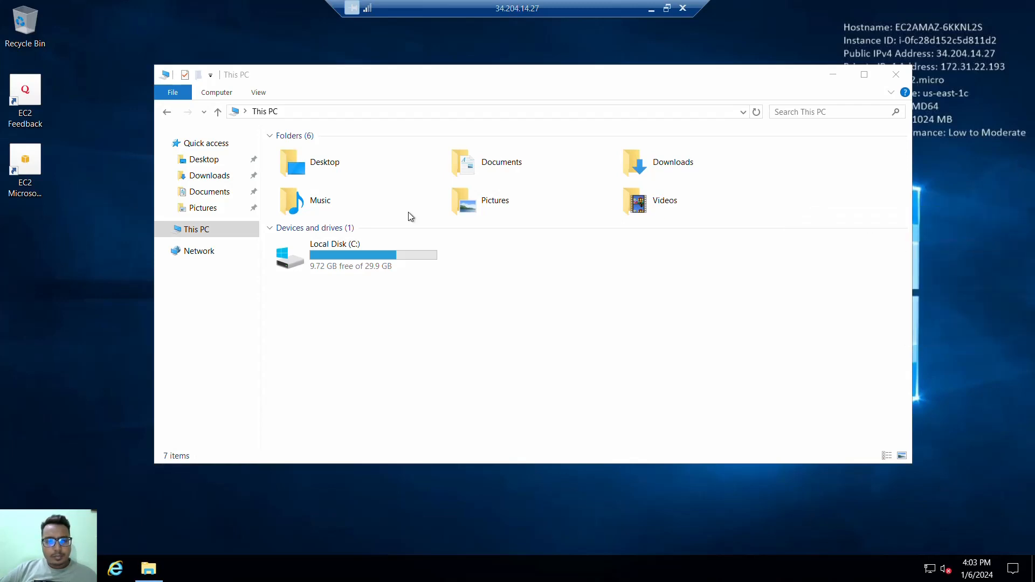
right_click(94, 264)
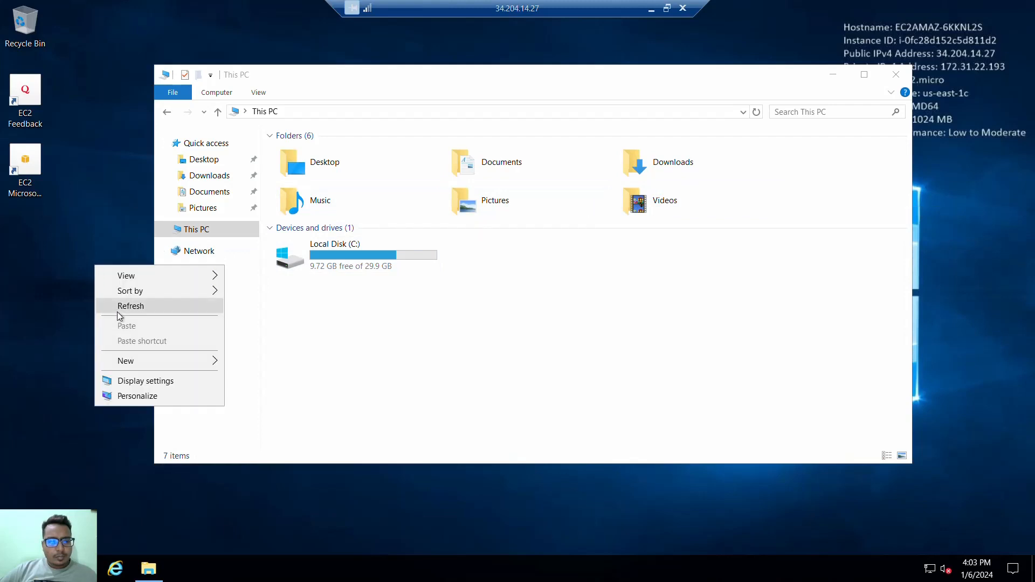
click(115, 311)
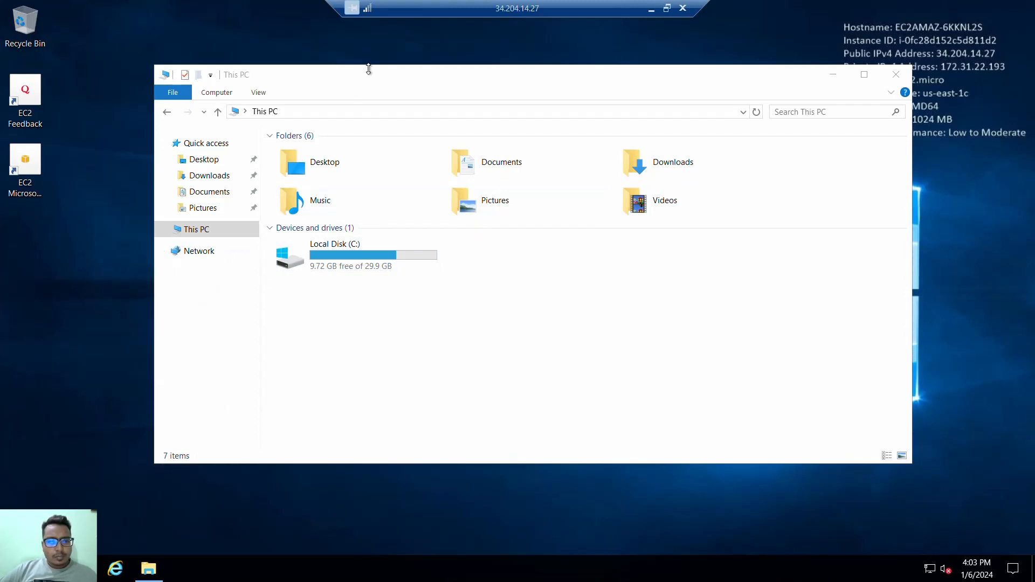
- Move the This PC window aside and examine the volume options for Disk 1's unallocated space in Disk Management
drag(369, 69, 549, 178)
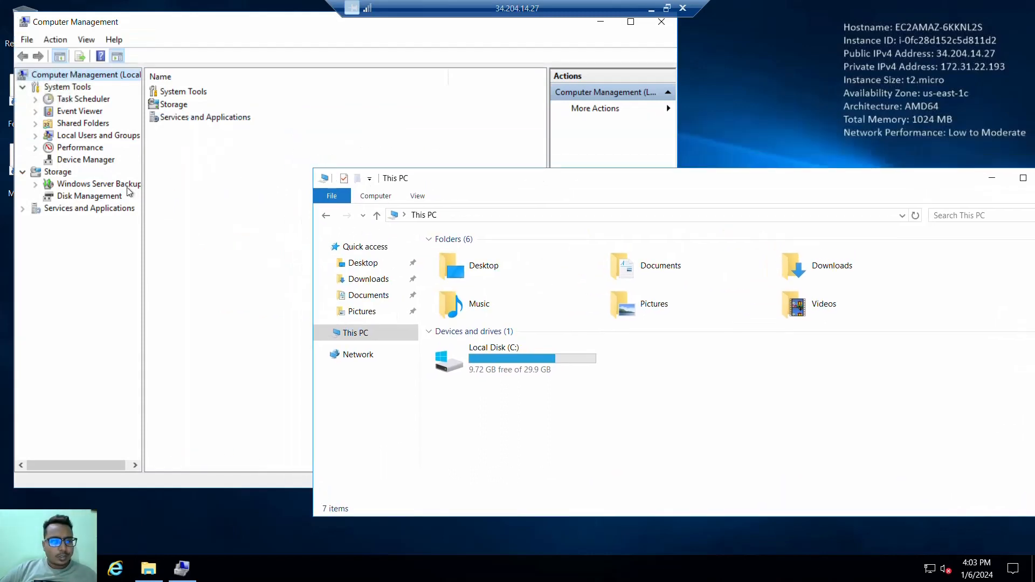
click(99, 198)
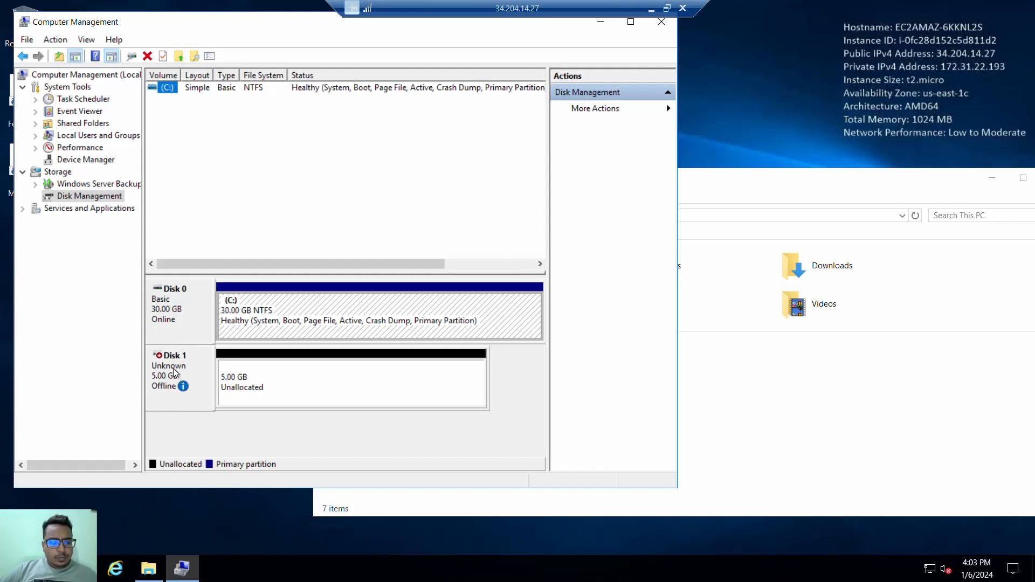
right_click(262, 383)
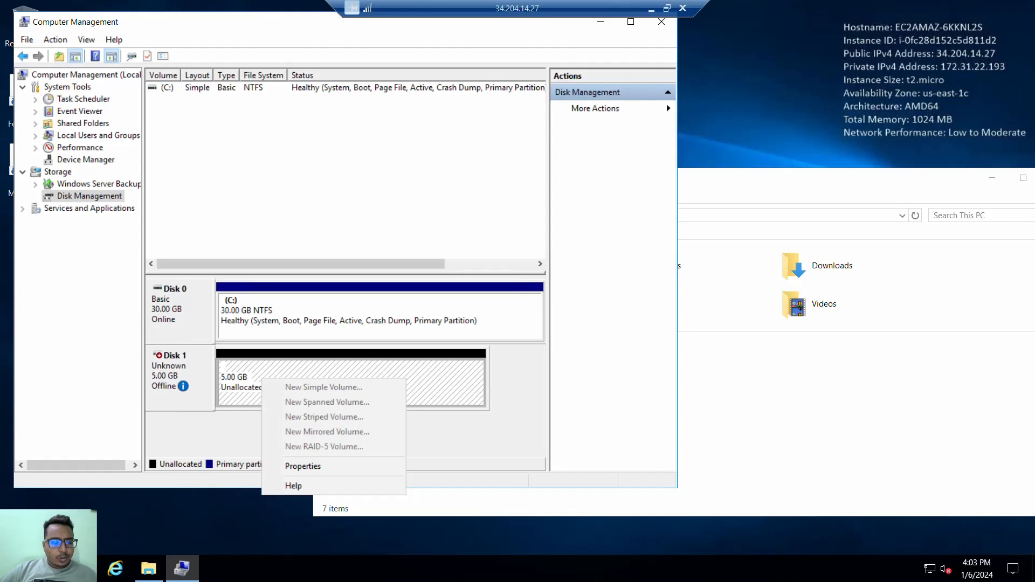
- Switch to Server Manager and display the All Servers page
key(super)
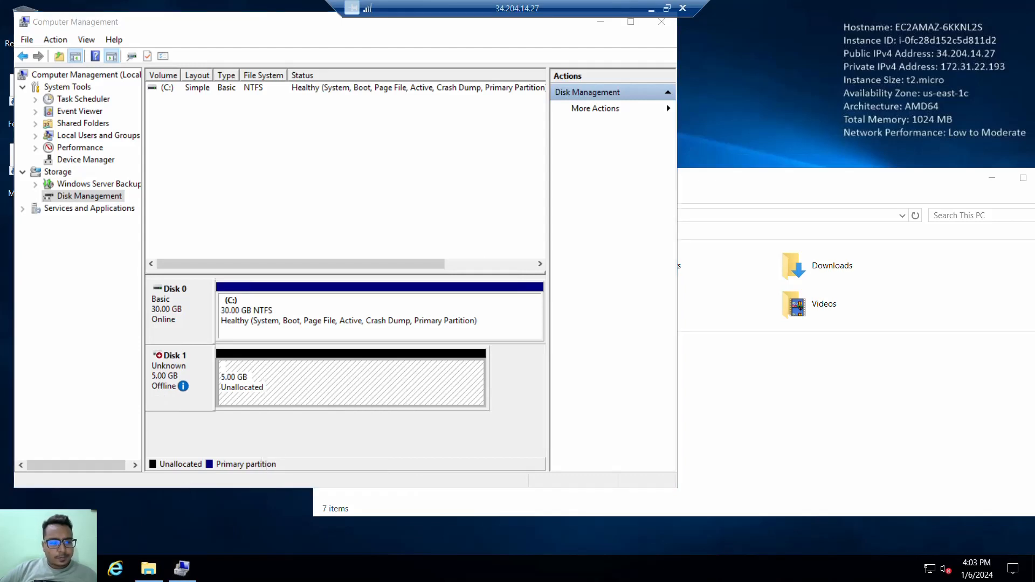
key(super)
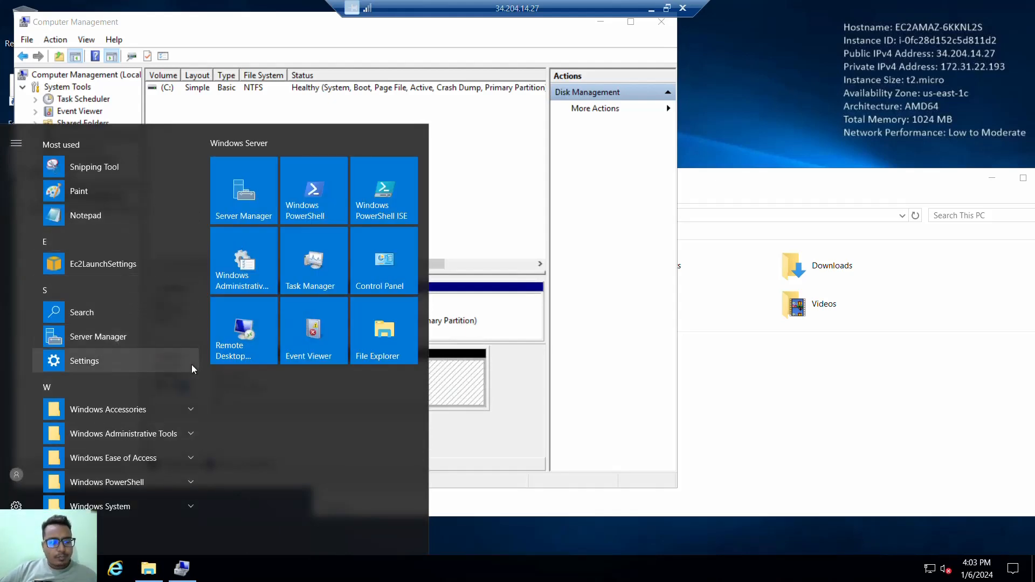
click(135, 332)
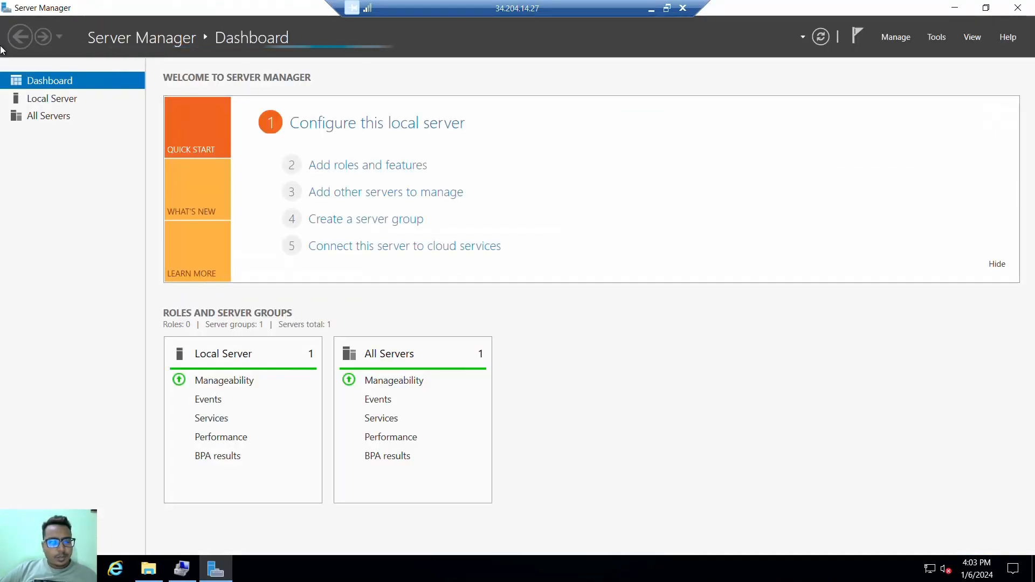
click(51, 116)
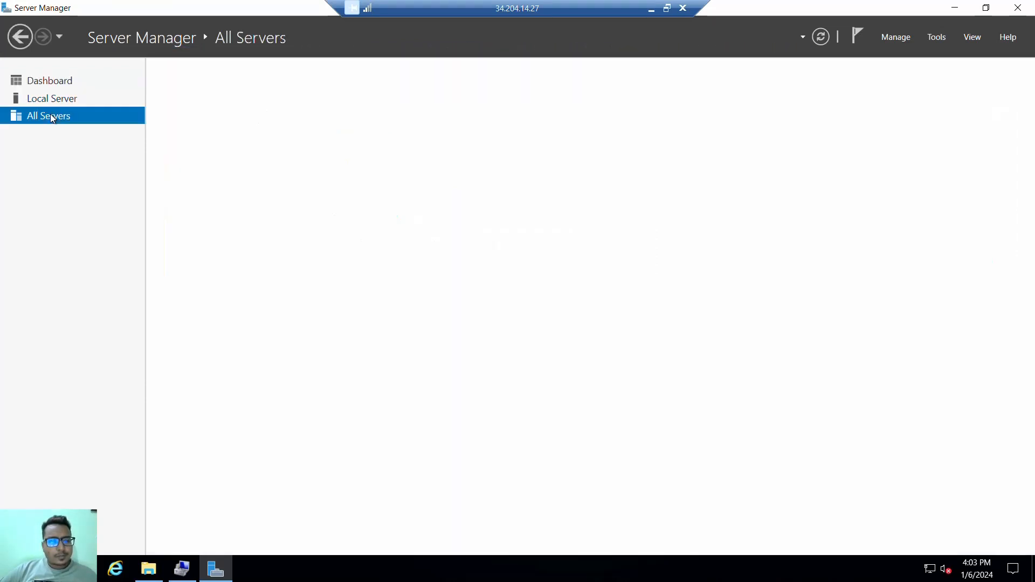
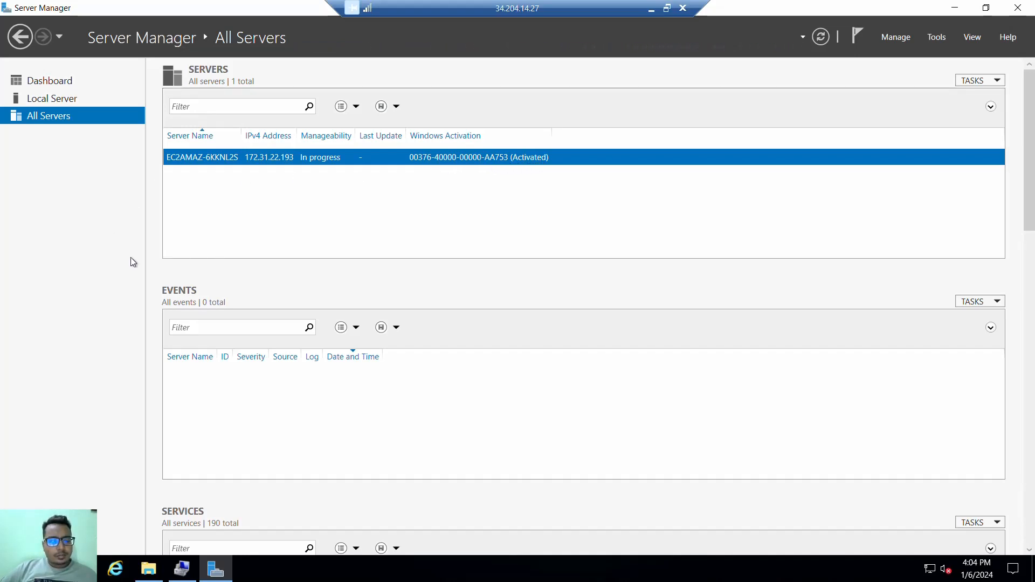
- Display the Disks page under File and Storage Services in Server Manager
click(184, 576)
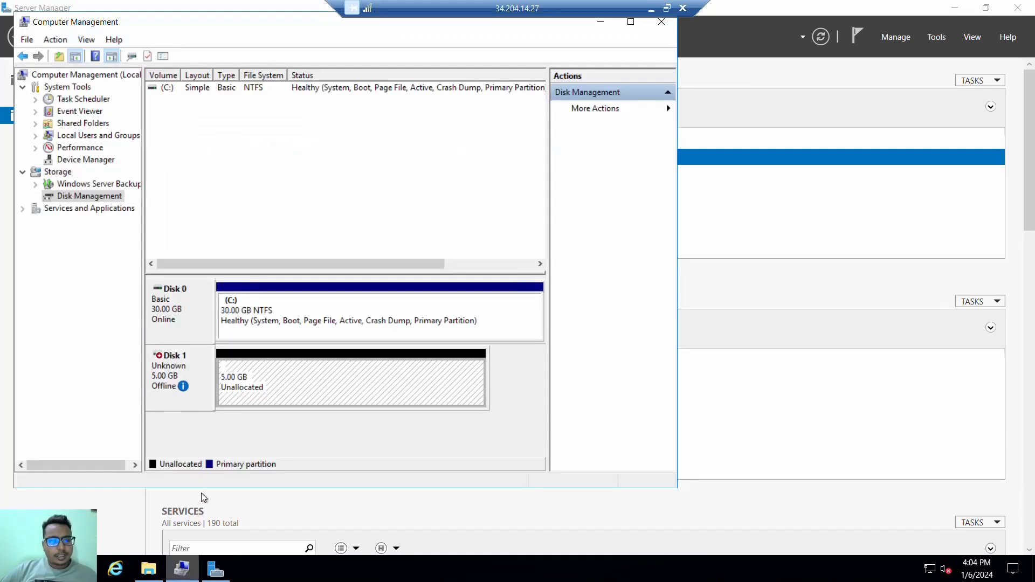
click(182, 574)
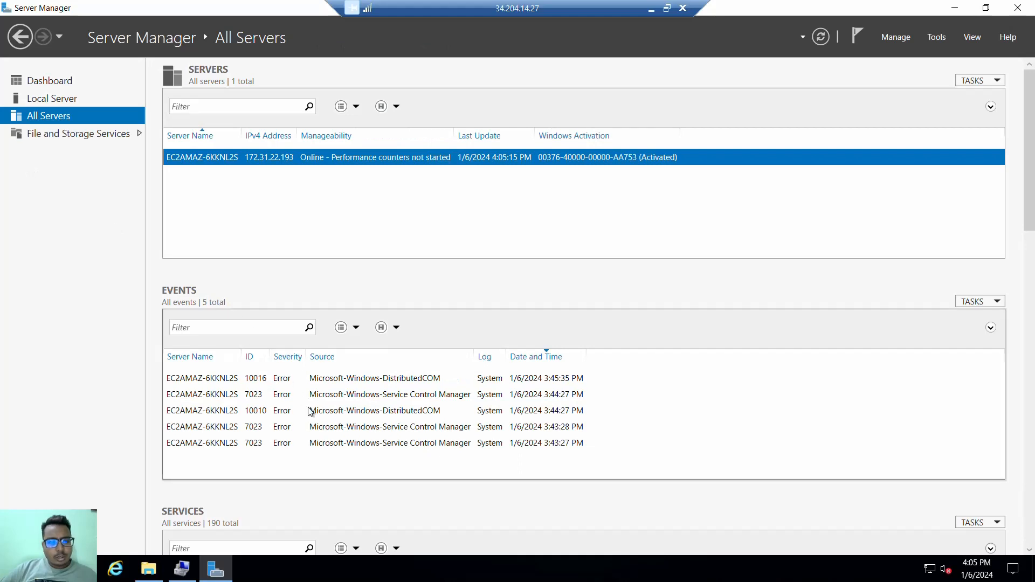
click(99, 137)
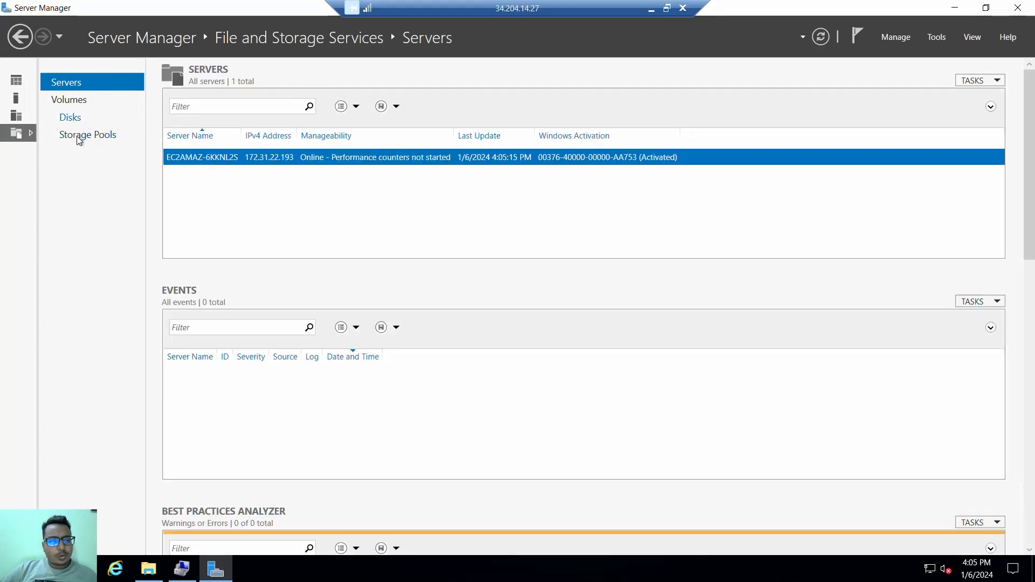
click(73, 99)
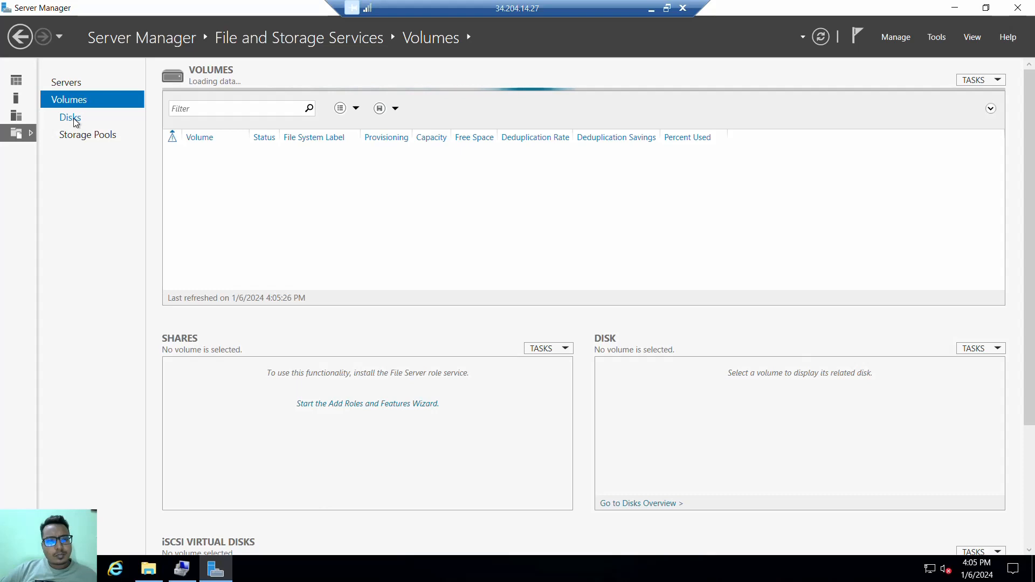
click(70, 118)
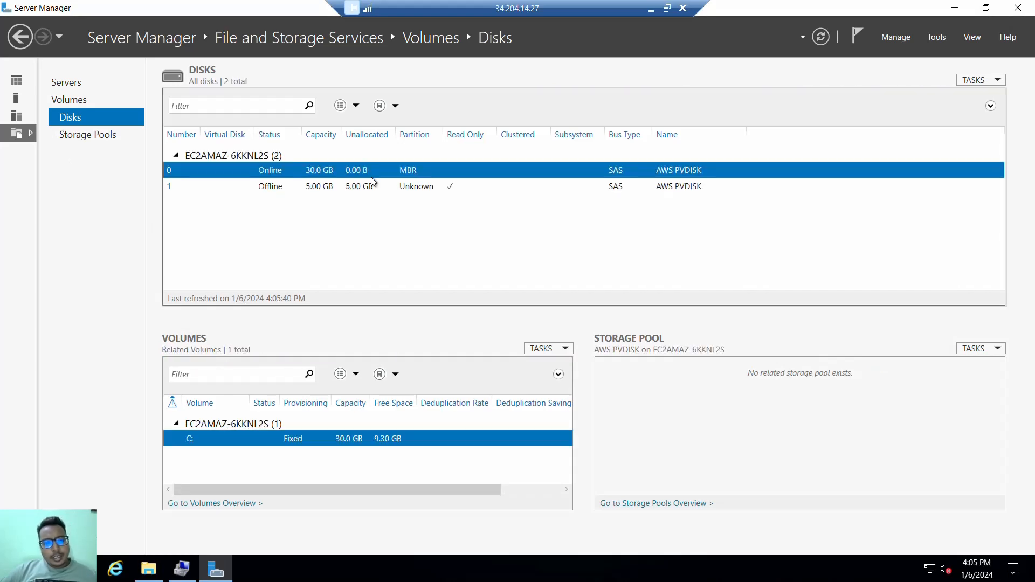
- Bring the offline 5 GB disk 1 online and confirm the operation
click(284, 188)
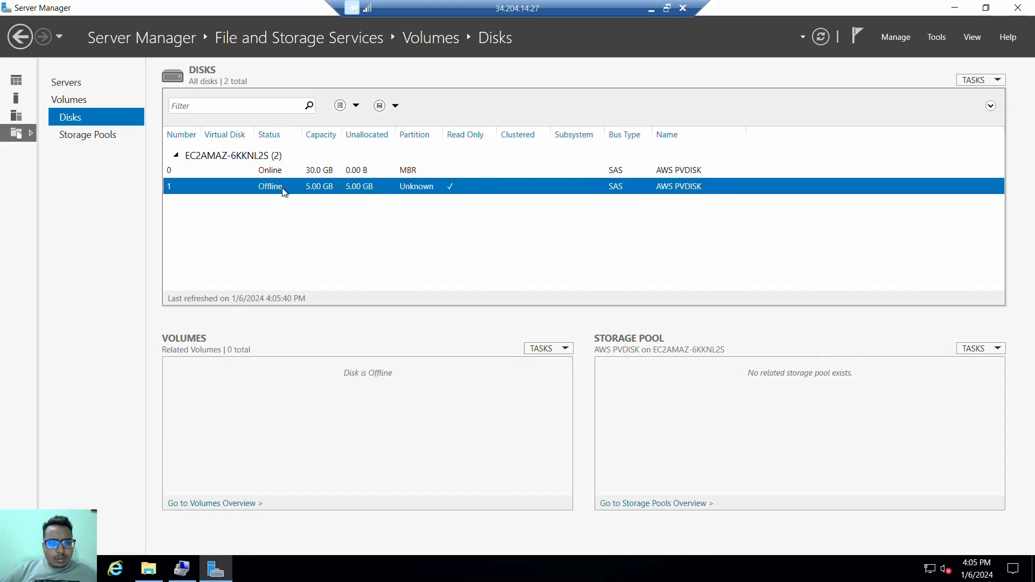
right_click(284, 192)
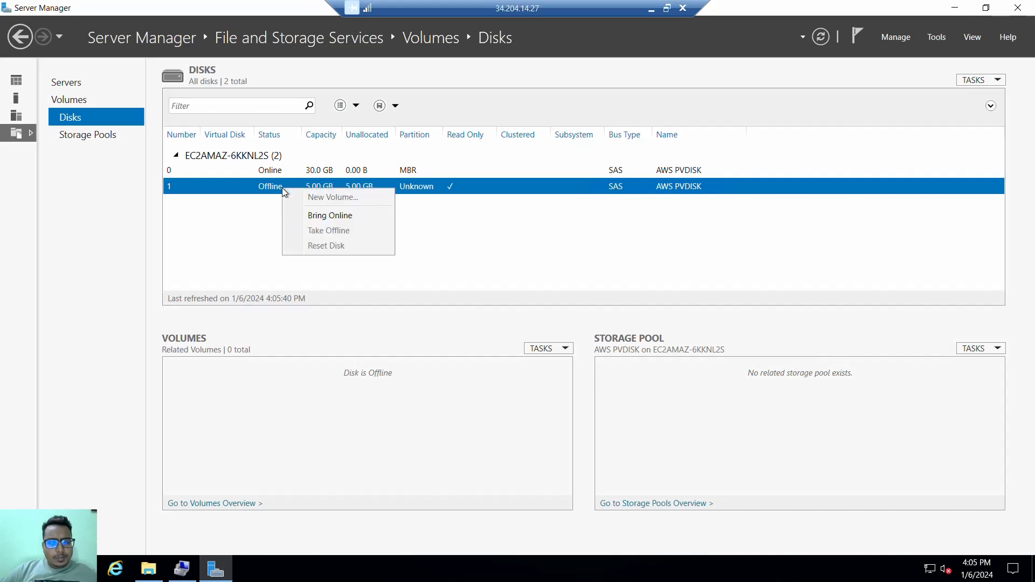
click(322, 216)
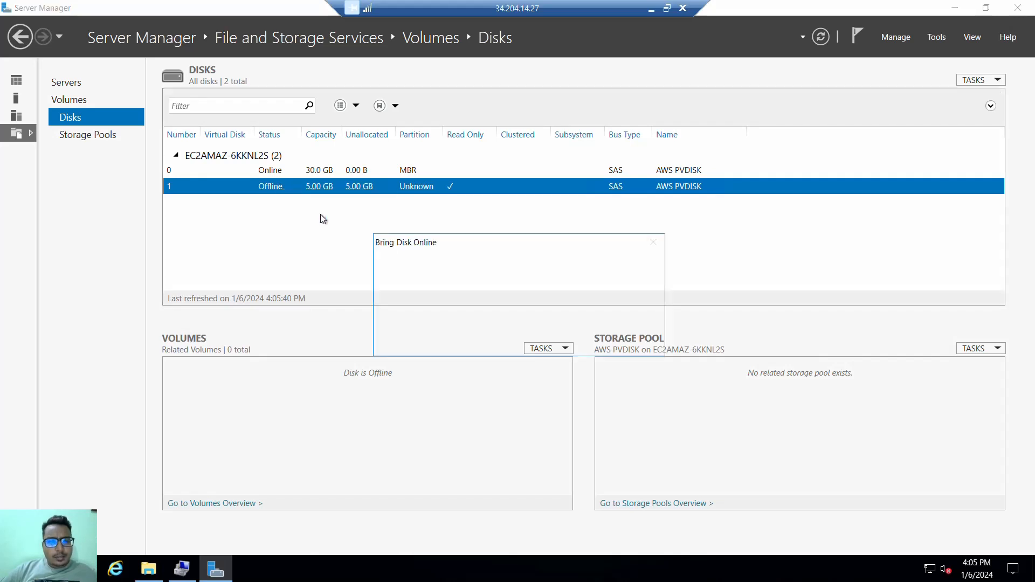
click(555, 342)
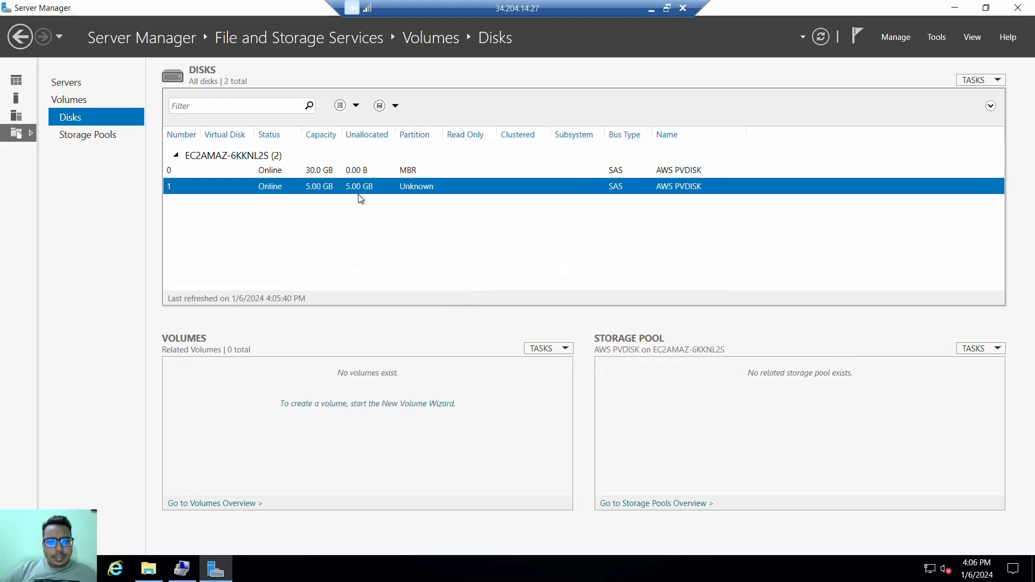
- Minimize Server Manager and close the outdated Computer Management window
click(954, 10)
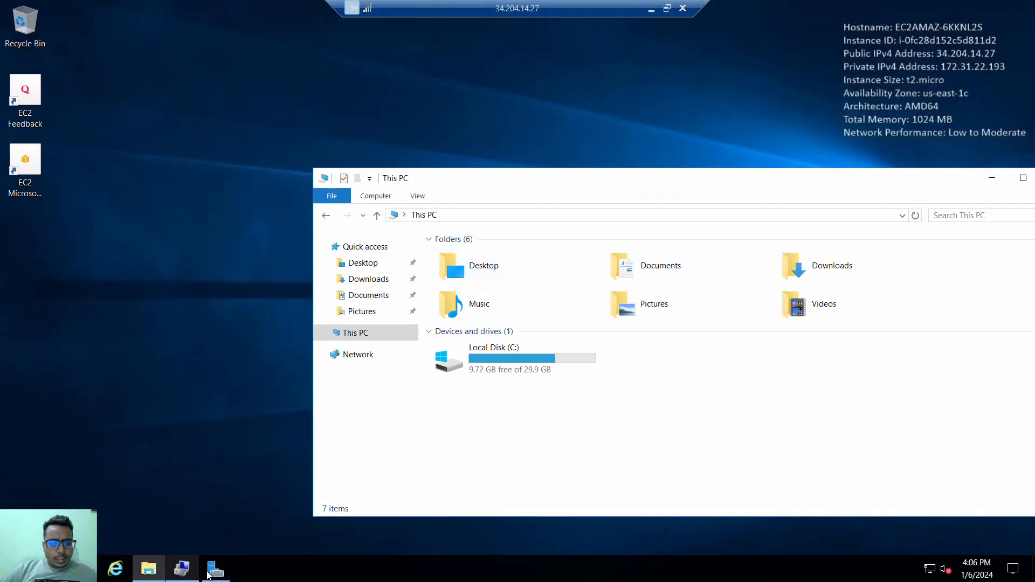
click(183, 571)
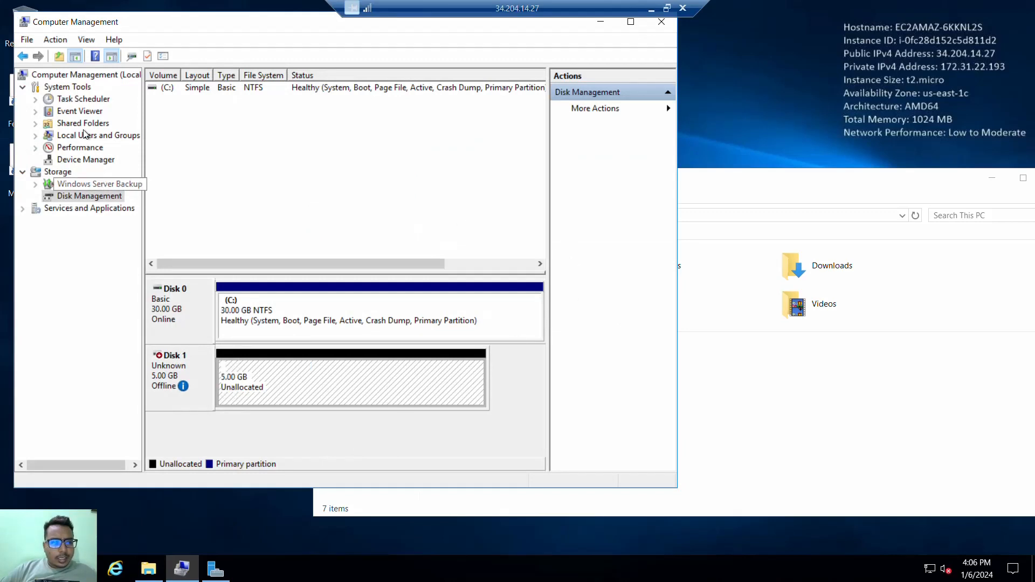
click(82, 112)
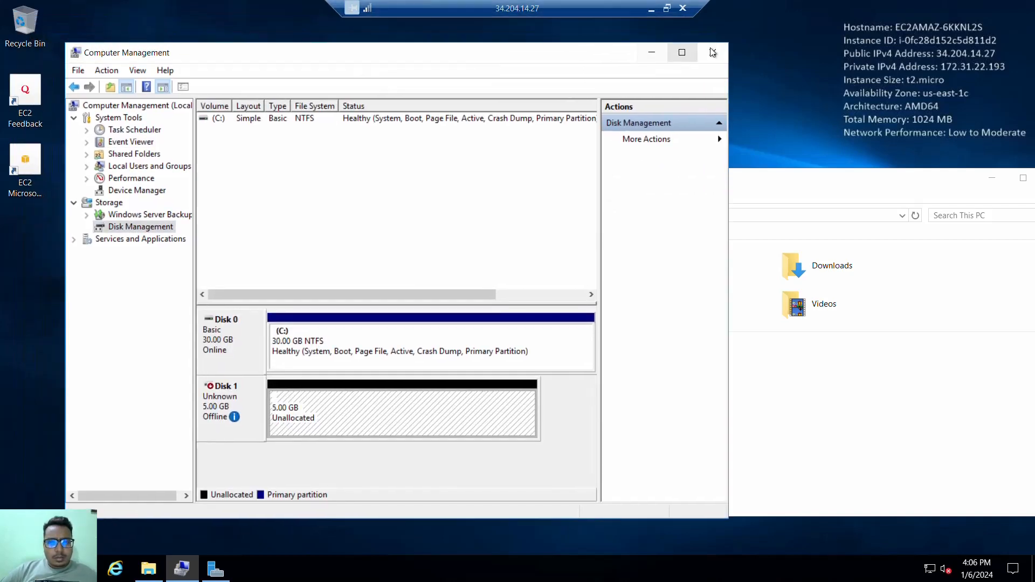
click(712, 51)
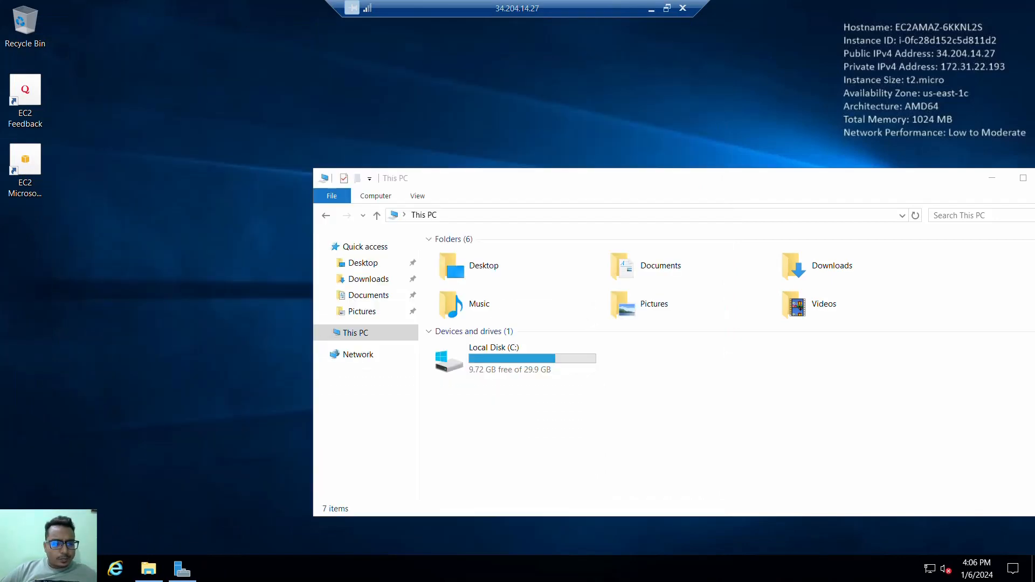
- Reopen Computer Management at Disk Management and initialize Disk 1 with the MBR (Master Boot Record) partition style
right_click(20, 567)
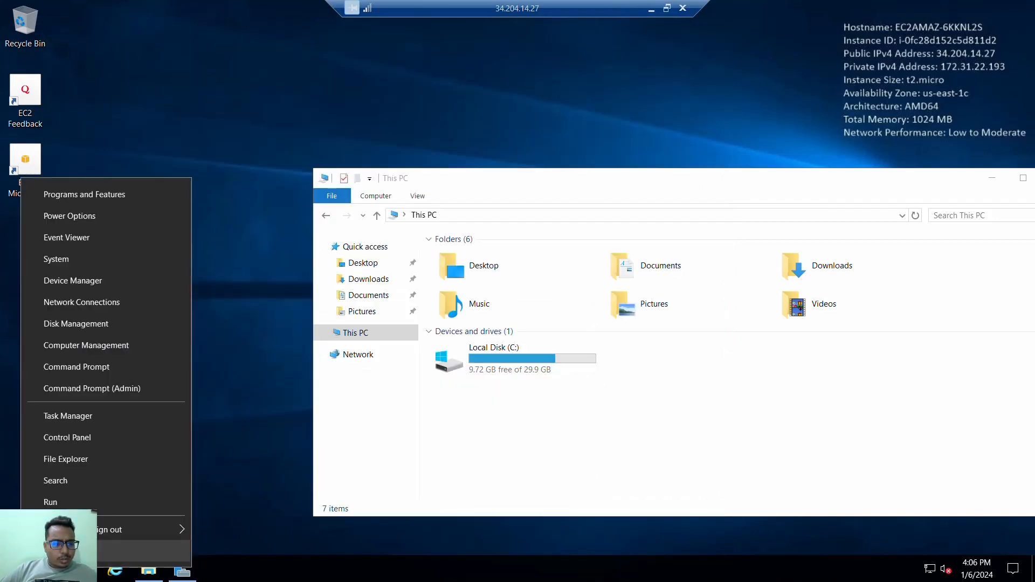
click(98, 344)
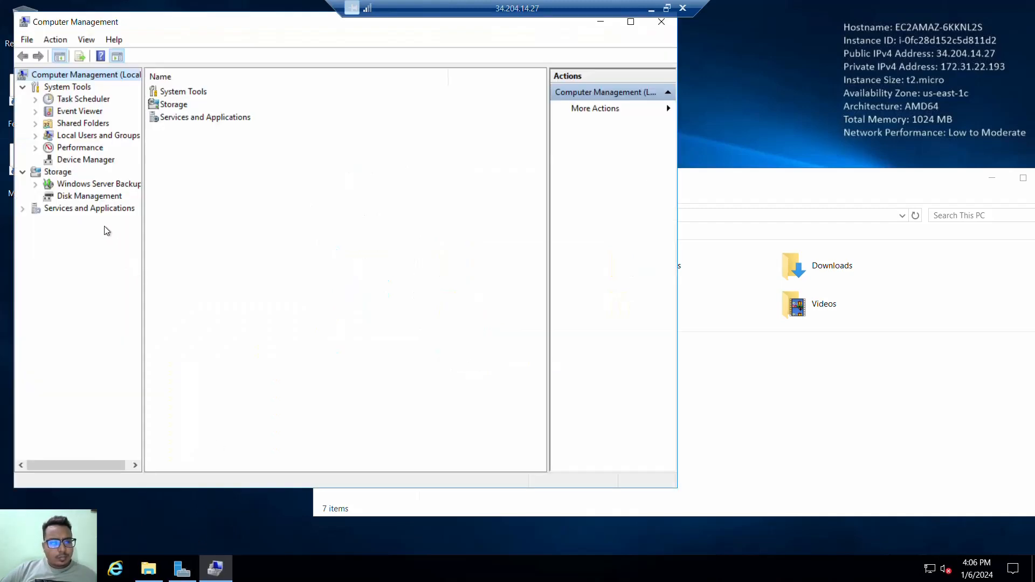
click(102, 197)
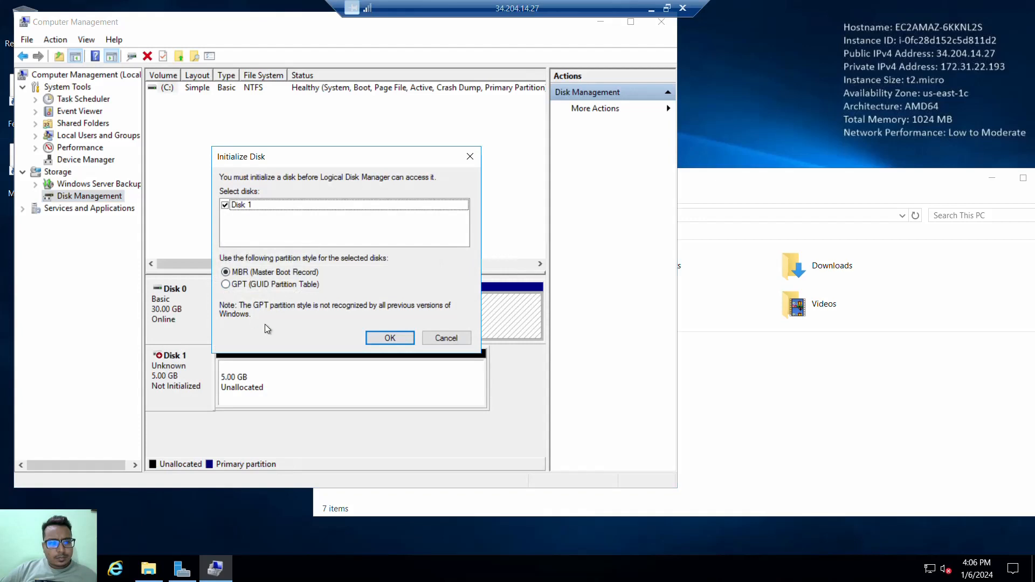
click(389, 338)
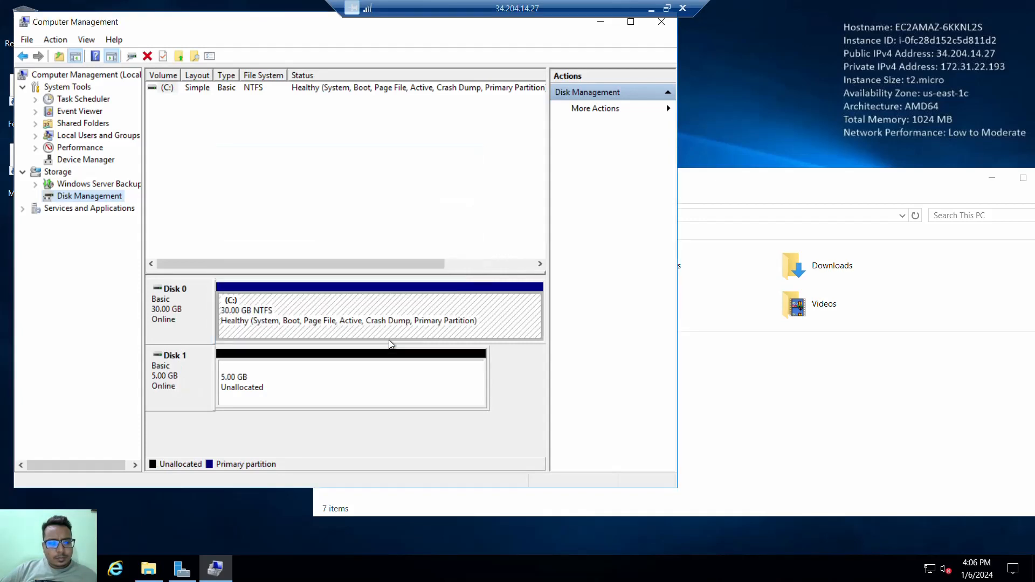
- Create a 5117 MB simple volume on Disk 1 with drive letter D, quick-formatted as NTFS and labelled New Volume
right_click(291, 372)
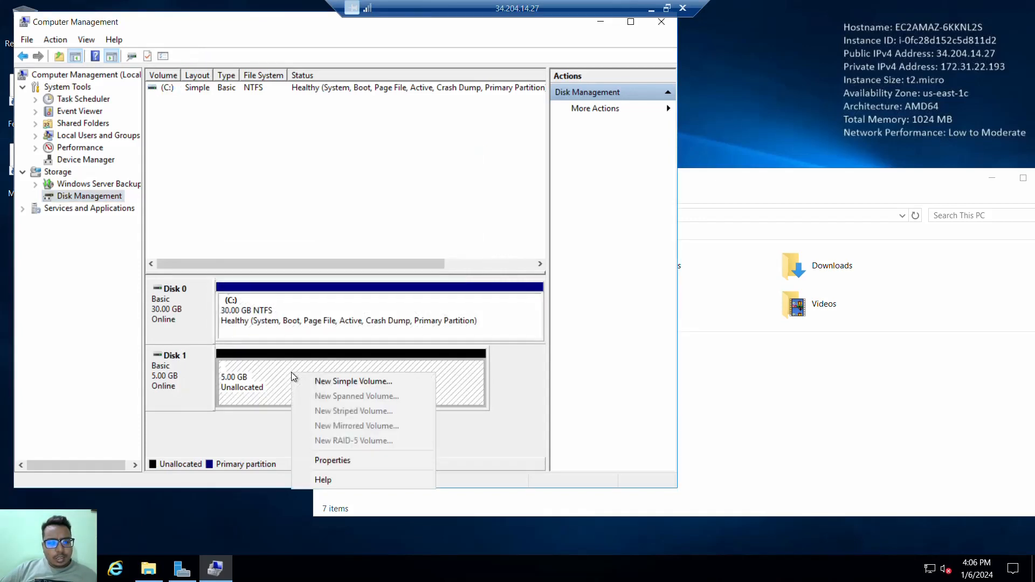
click(326, 384)
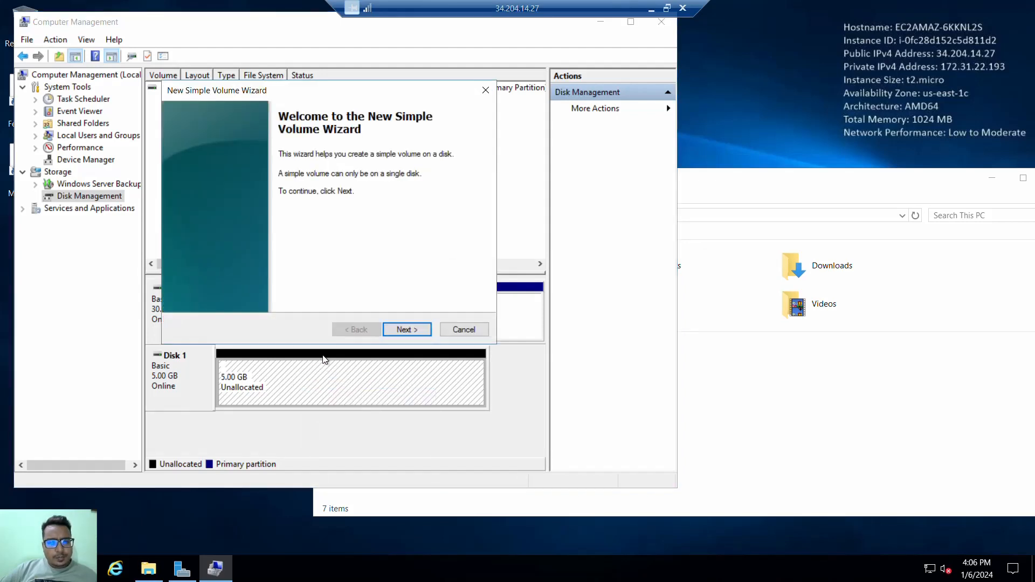
click(415, 330)
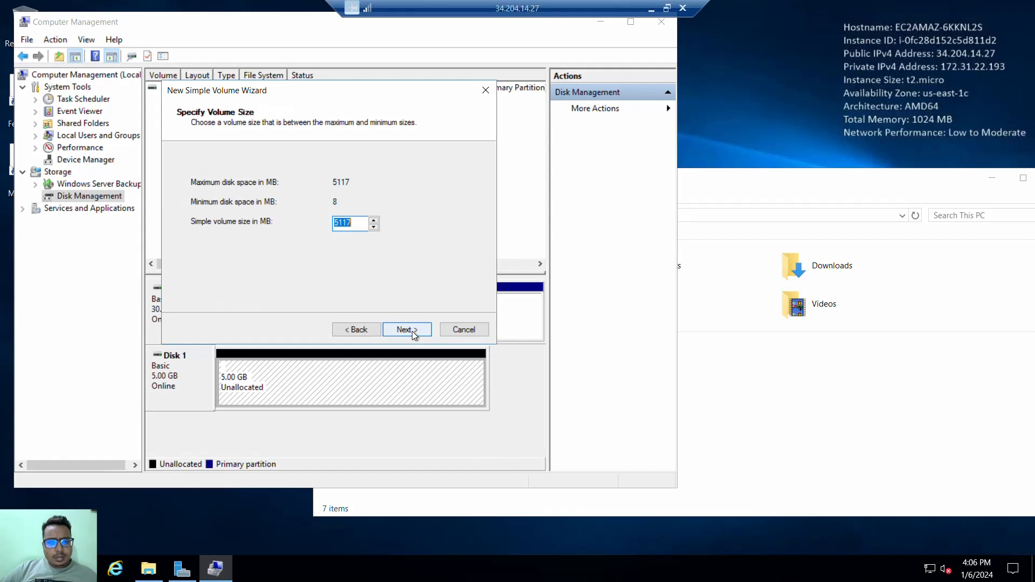
click(411, 330)
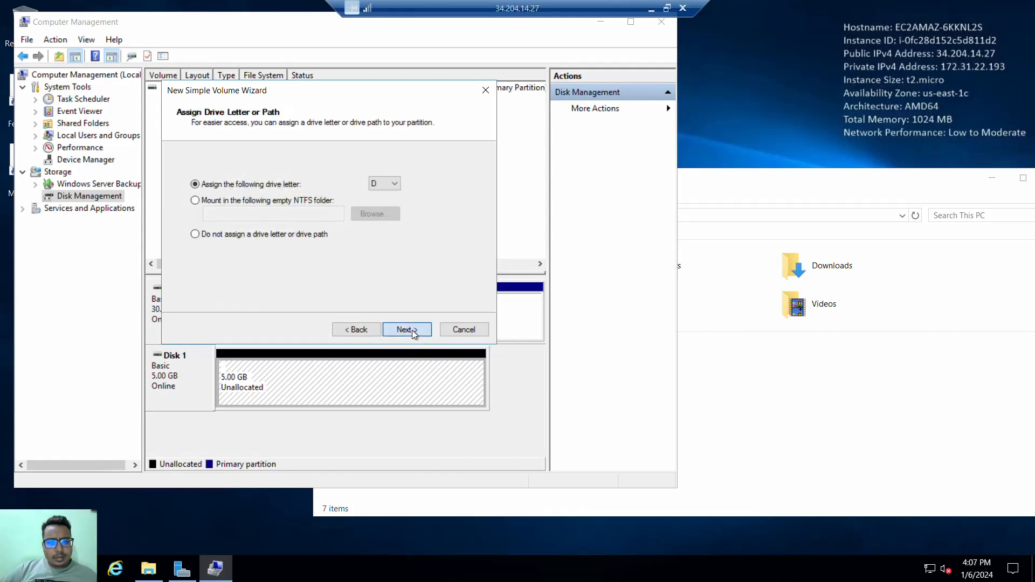
click(411, 330)
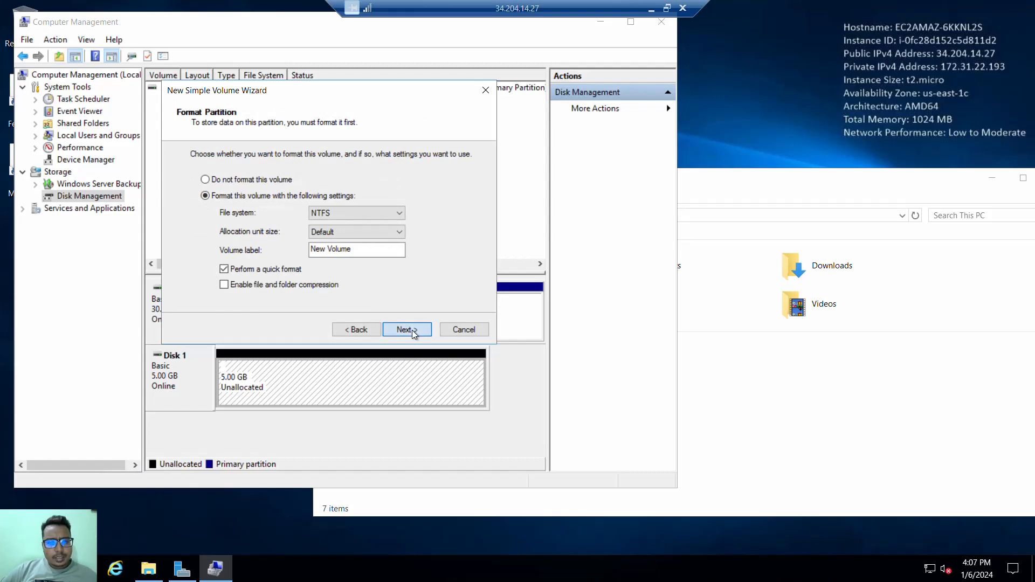
click(412, 330)
click(412, 329)
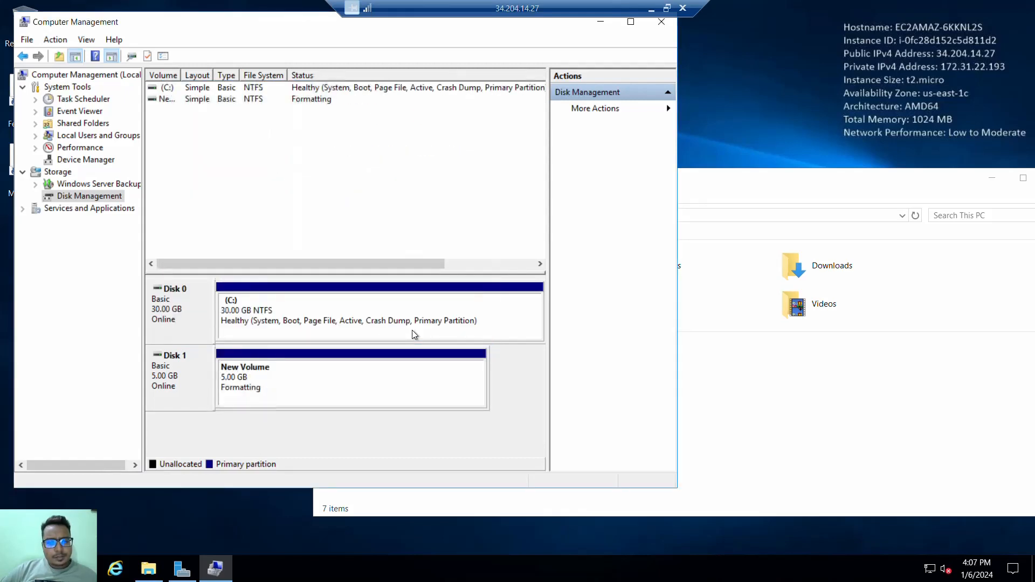
- Refresh This PC and open the New Volume (D:) drive to inspect its contents
click(725, 415)
right_click(723, 414)
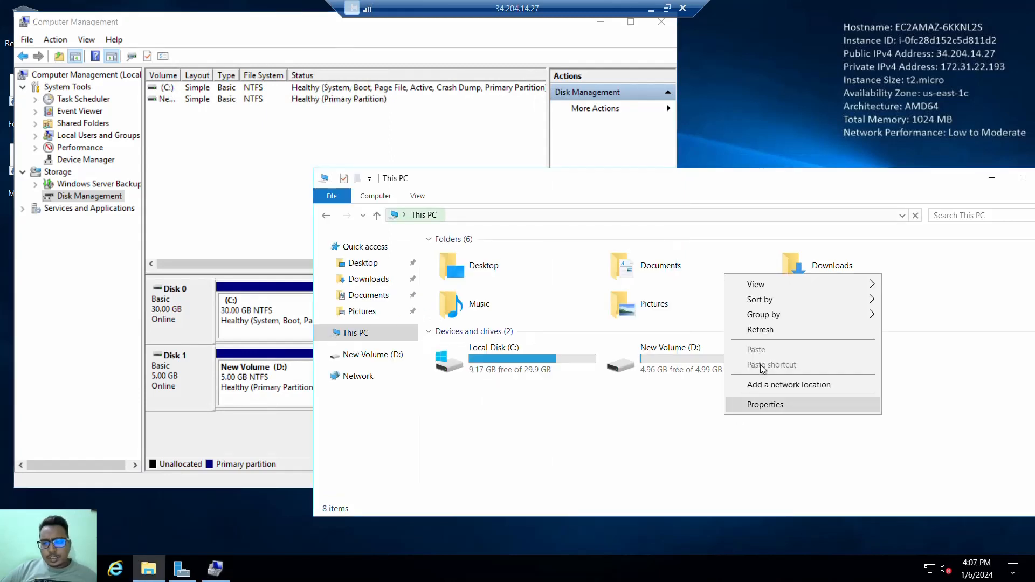
click(761, 331)
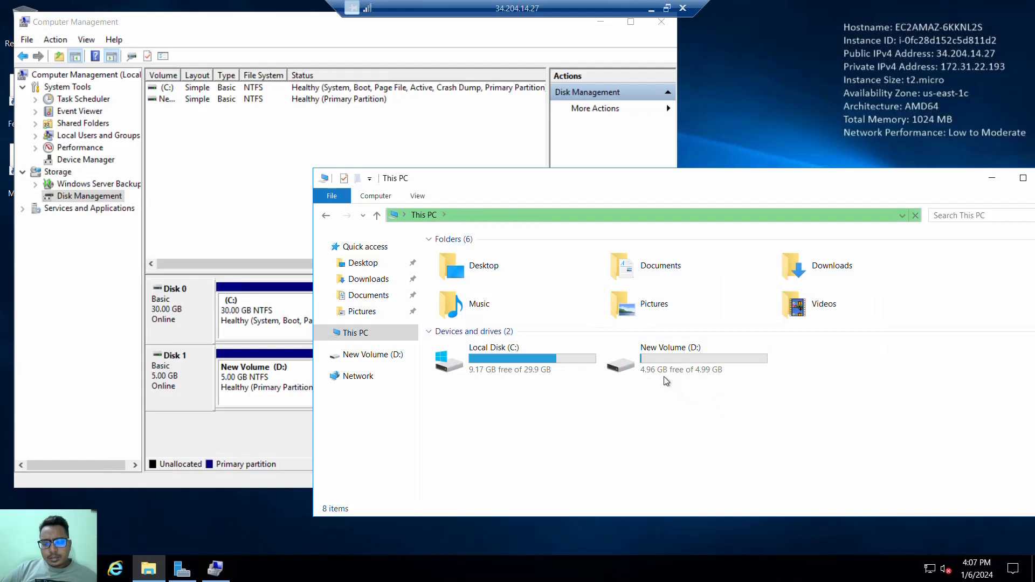
double_click(663, 360)
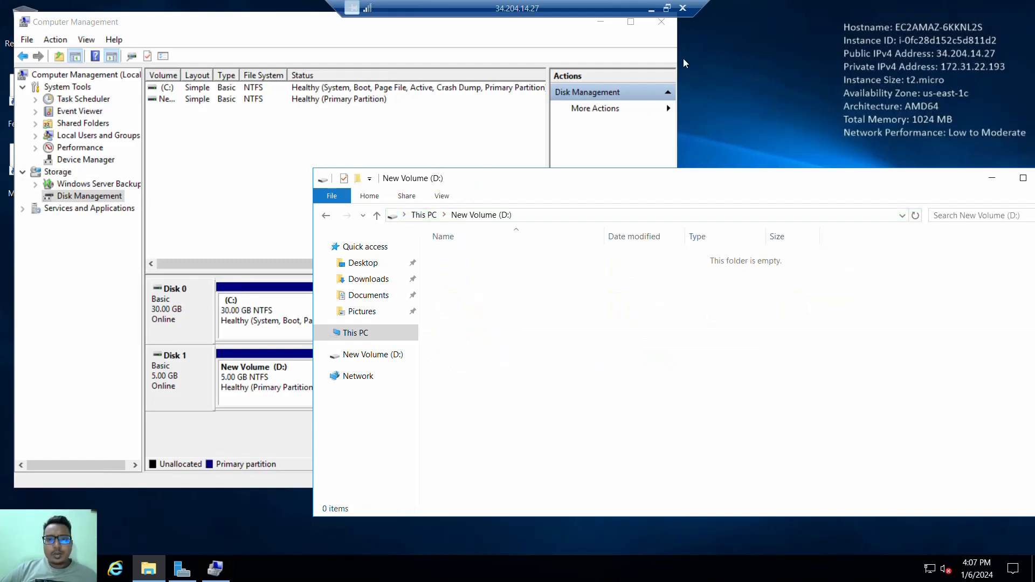
- Switch to the AWS console, move the terminal window off the Volumes list and view the 3 GiB volume's details
click(651, 9)
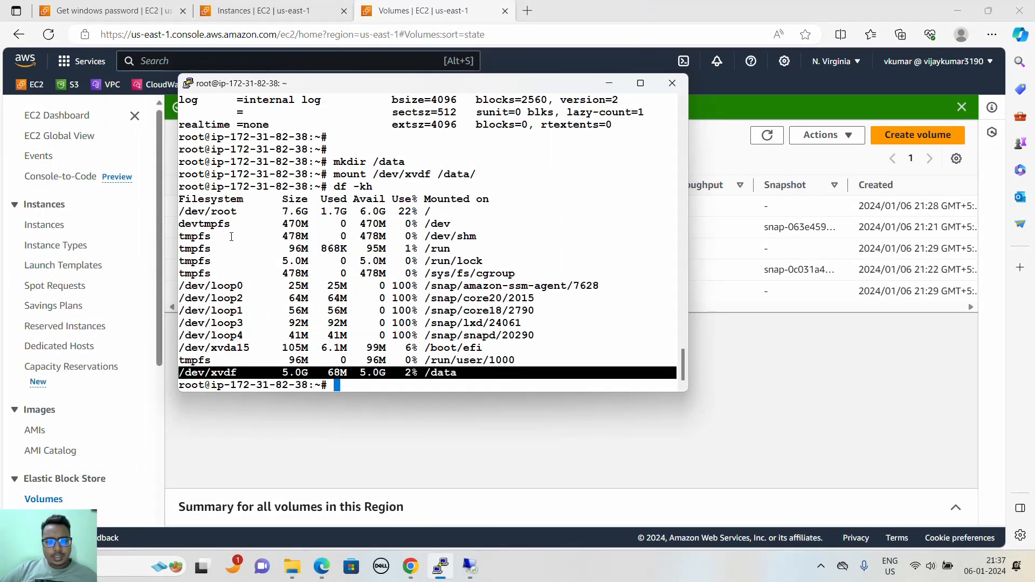
click(438, 302)
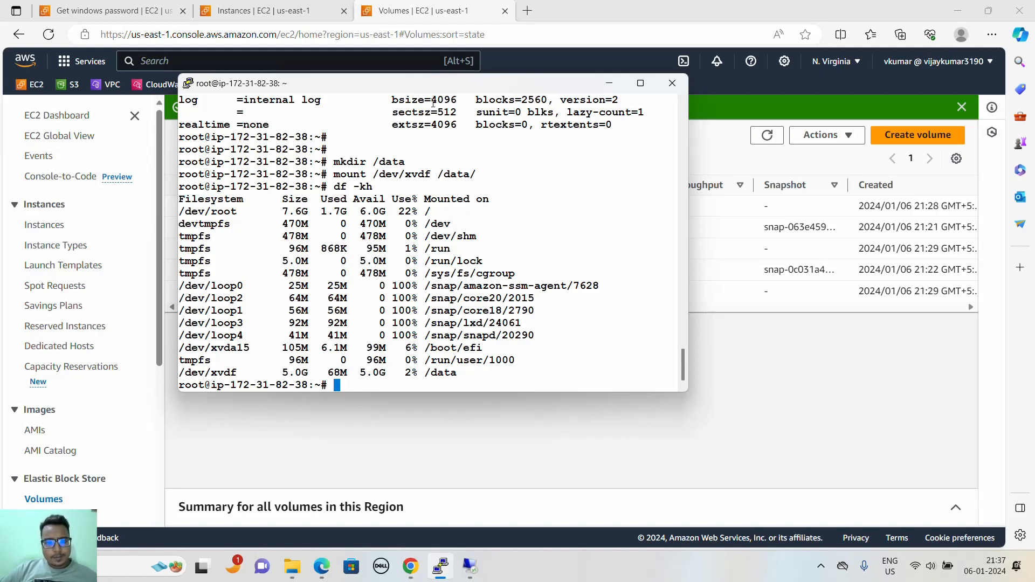
drag(441, 90, 546, 340)
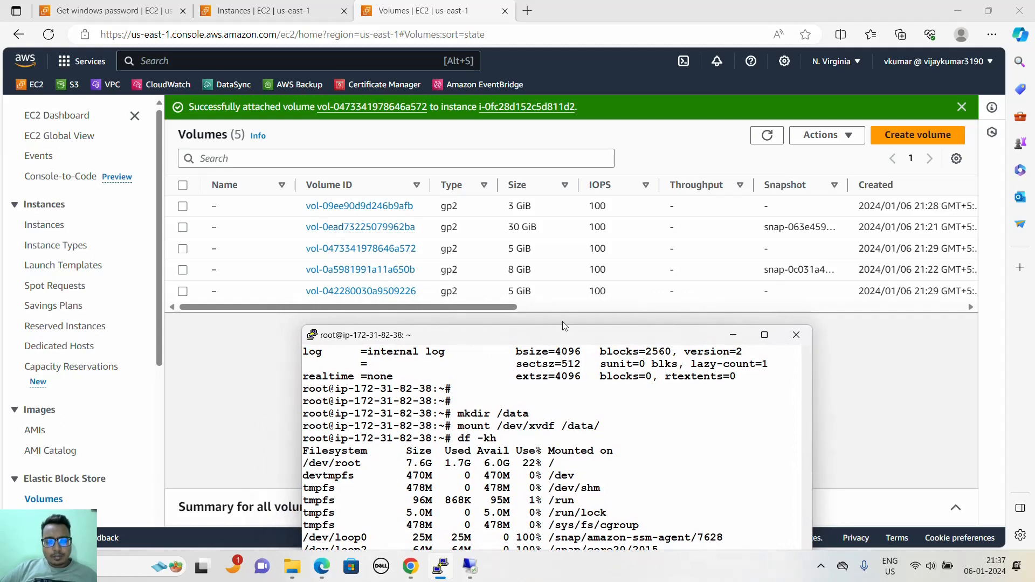
drag(564, 320, 547, 217)
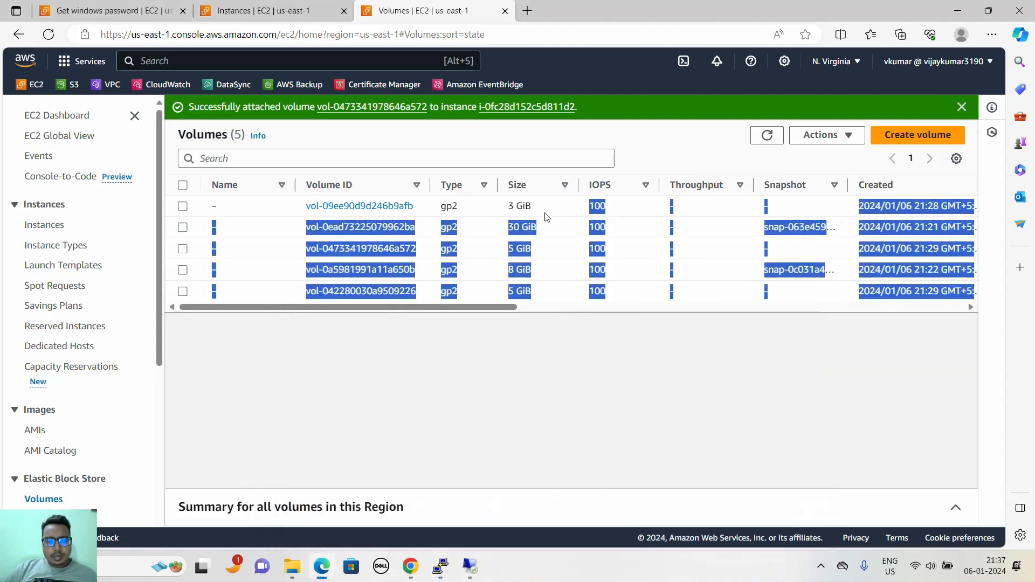
click(507, 326)
drag(306, 206, 414, 206)
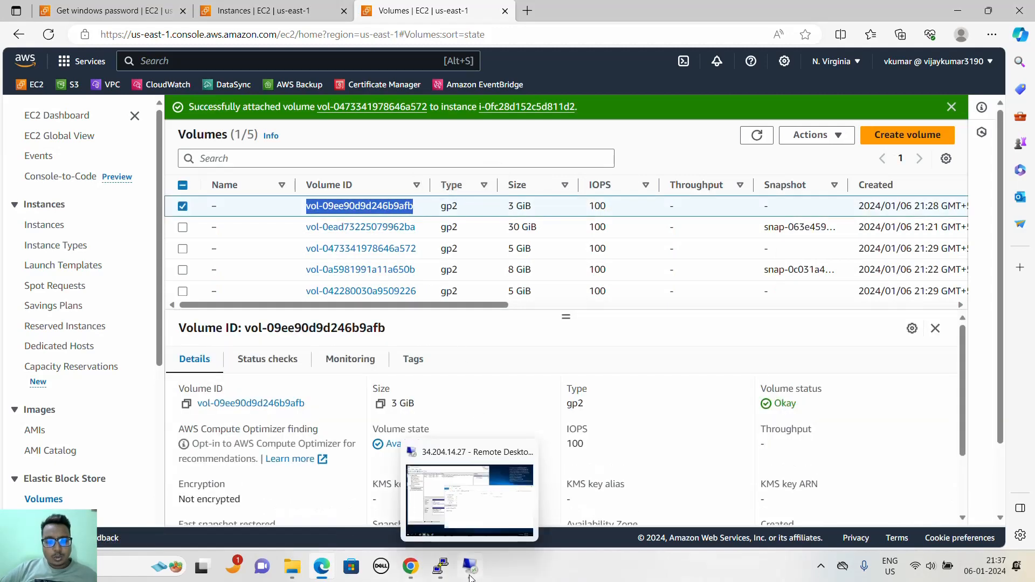
- Show the windows instance's Storage details on the EC2 Instances page and refresh them to examine its attached block devices
click(469, 566)
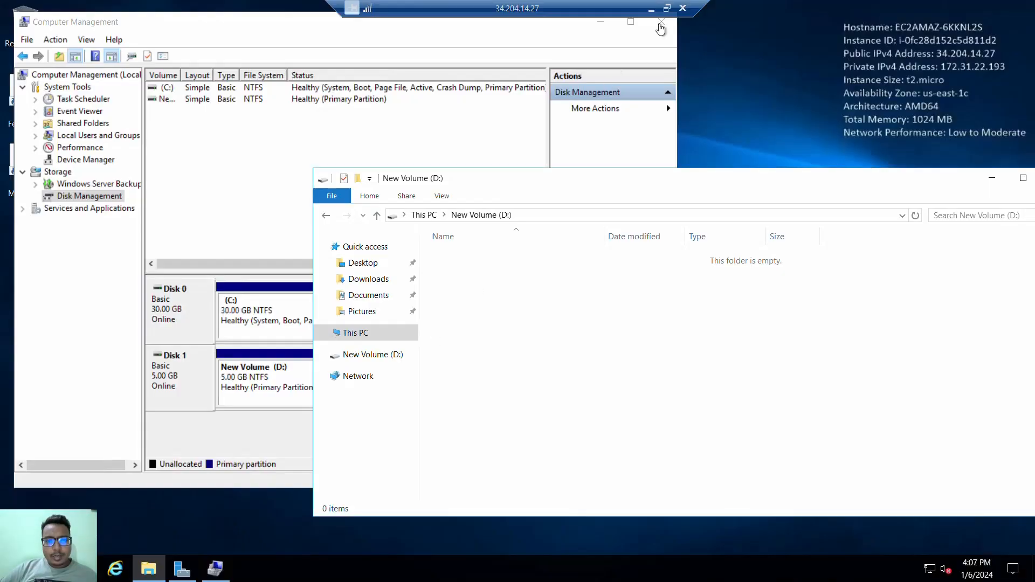
click(651, 9)
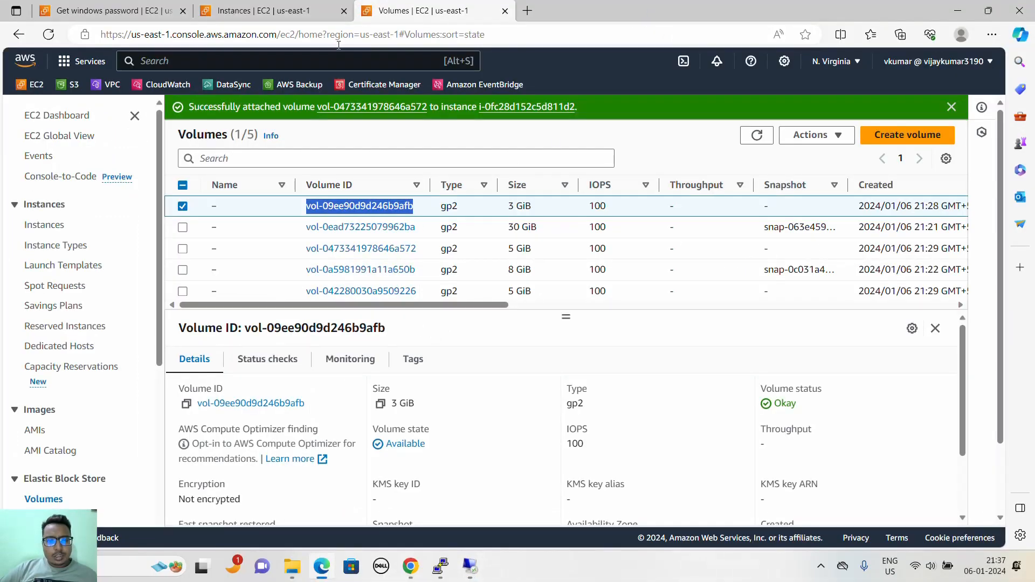
click(301, 11)
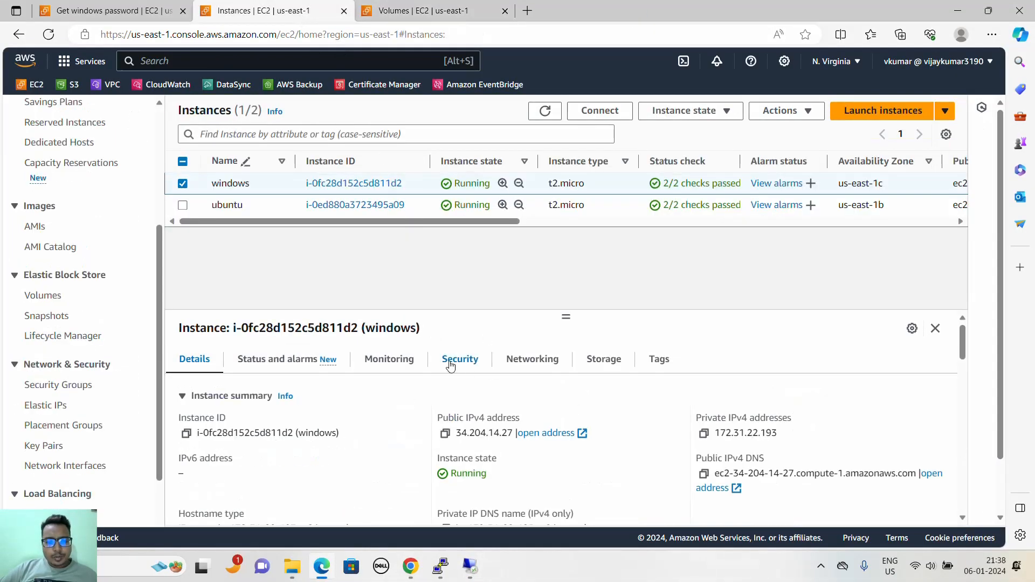
click(587, 362)
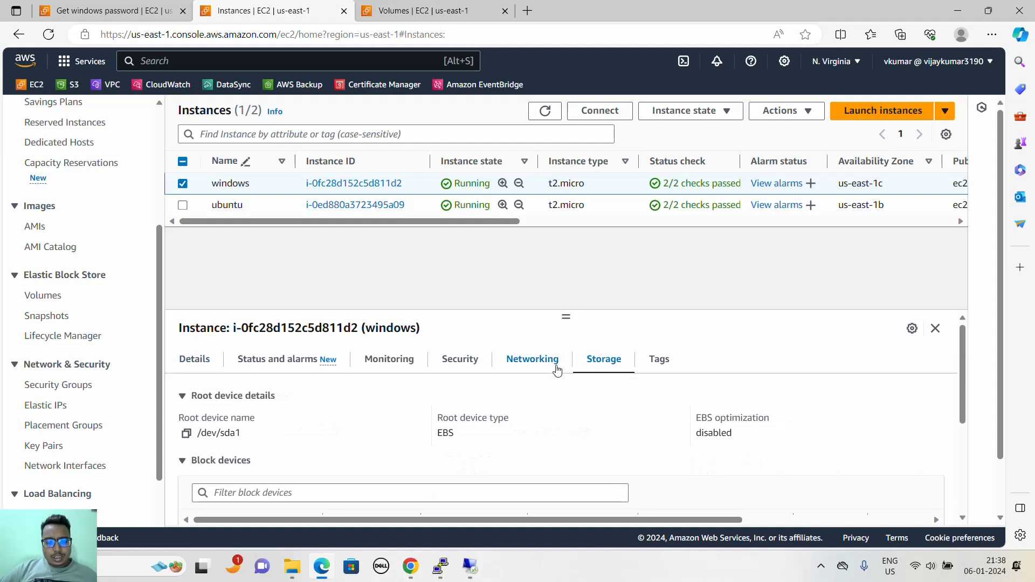
scroll(551, 388, down, 1)
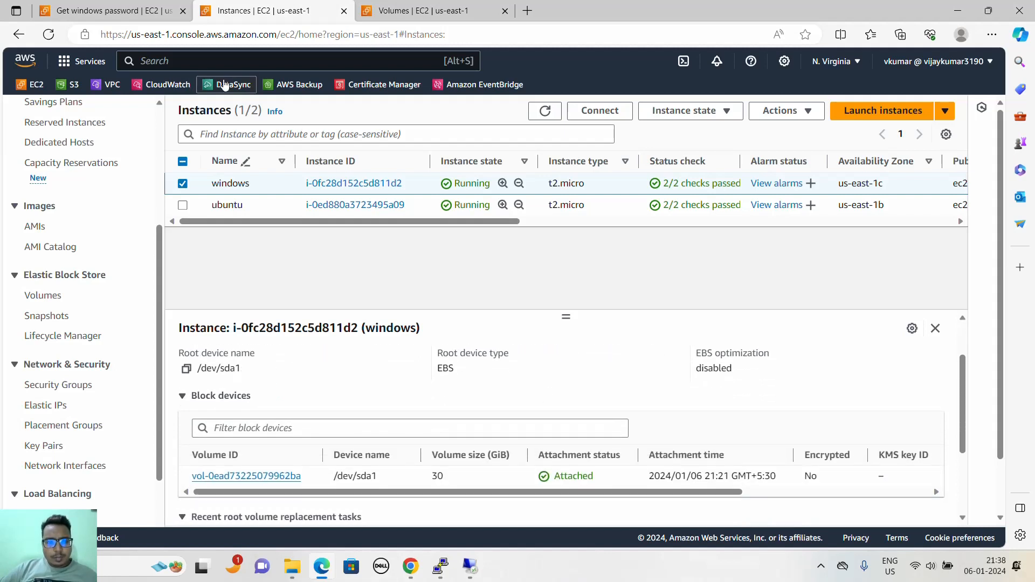
click(544, 111)
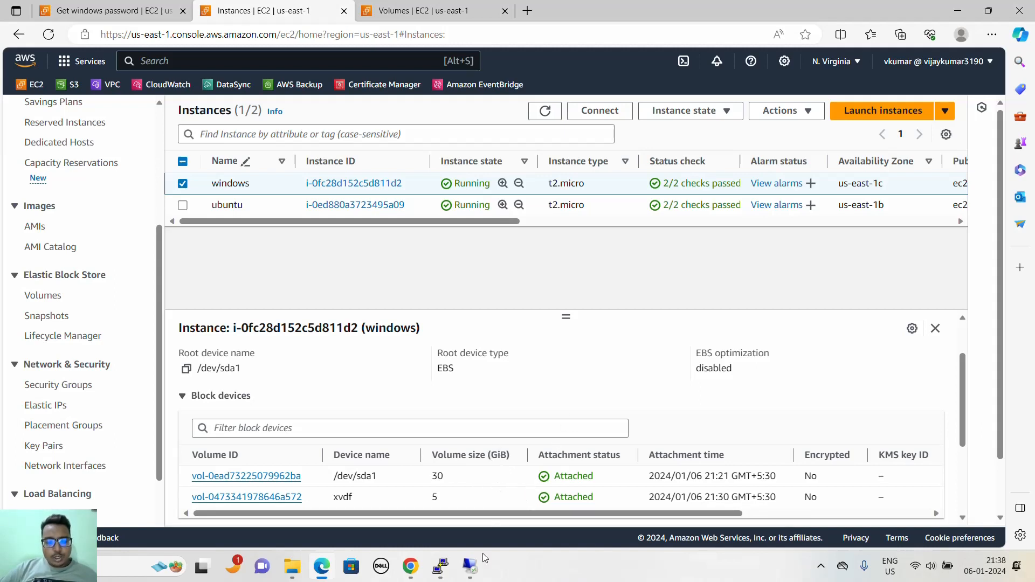
- Check the drives in This PC on the Windows Remote Desktop session and return to the AWS console
click(472, 566)
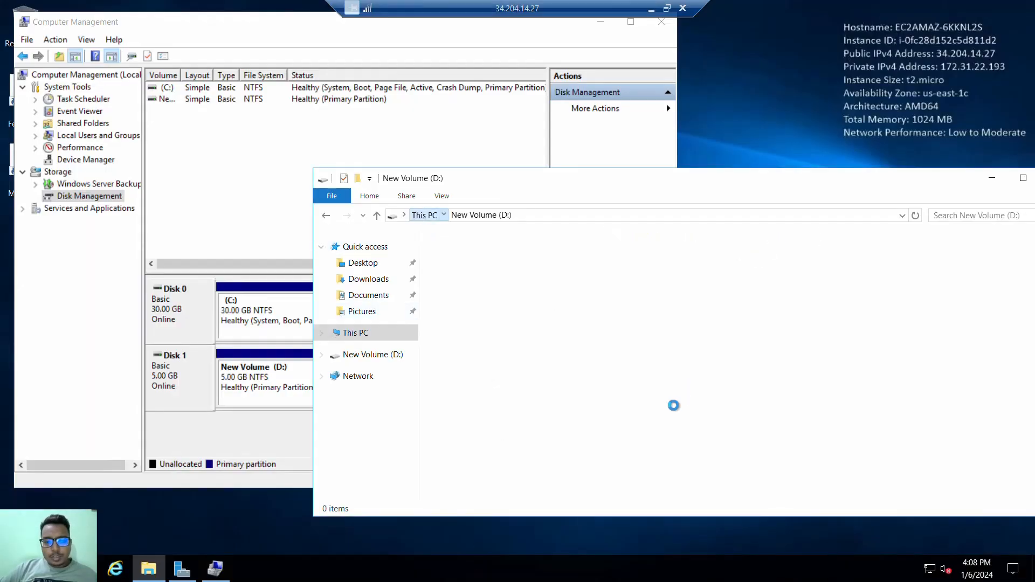
key(alt+Up)
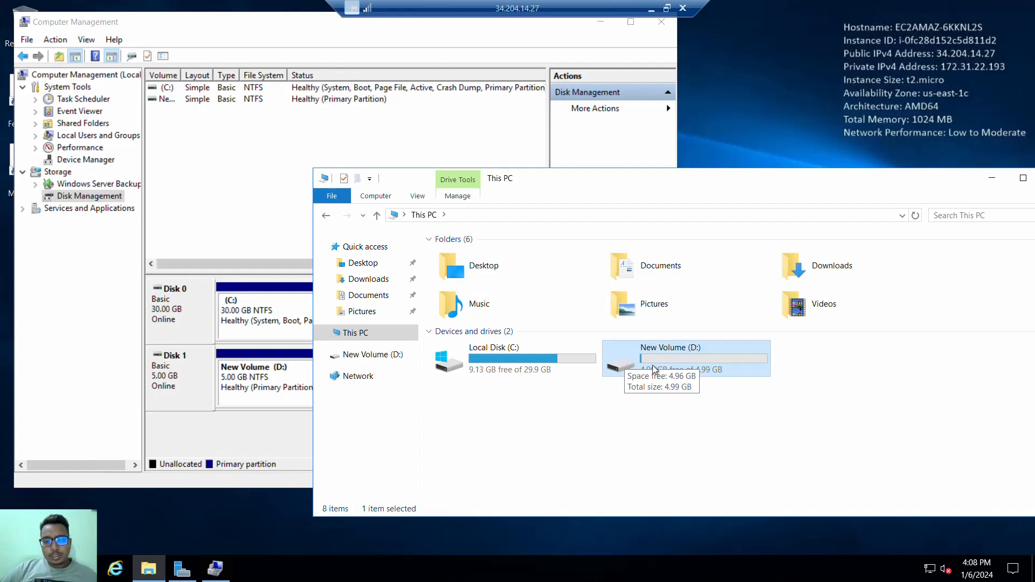
click(650, 8)
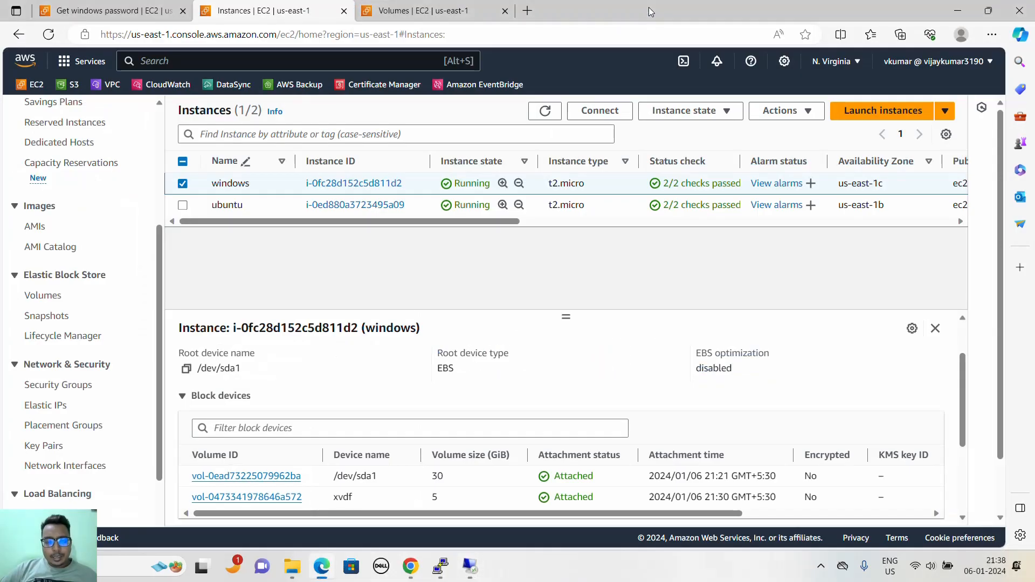